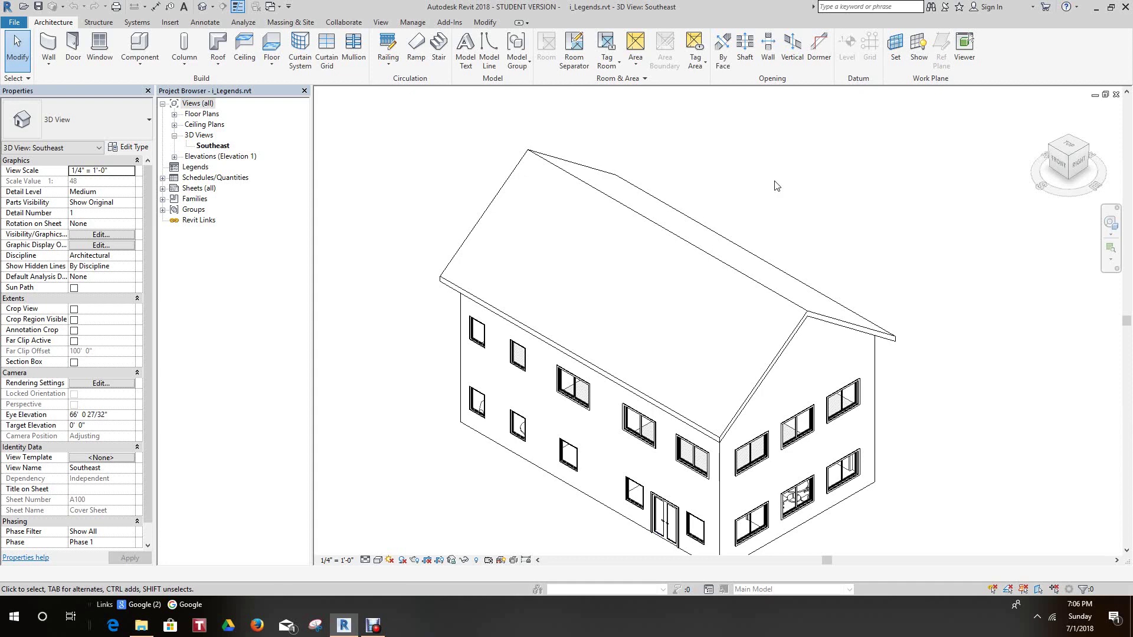
# Step: Create a new legend view named "Door and Windows Legend" at a scale of 1/4" = 1'-0"
pyautogui.scroll(-3, 777, 188)
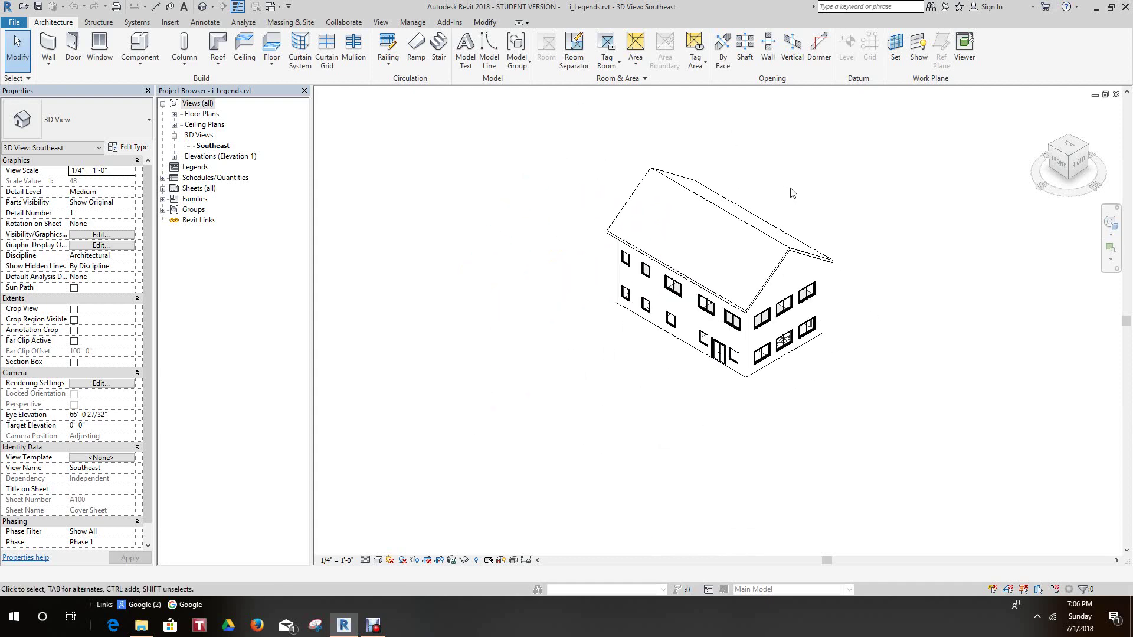
pyautogui.moveTo(803, 204); pyautogui.dragTo(810, 205, button='middle')
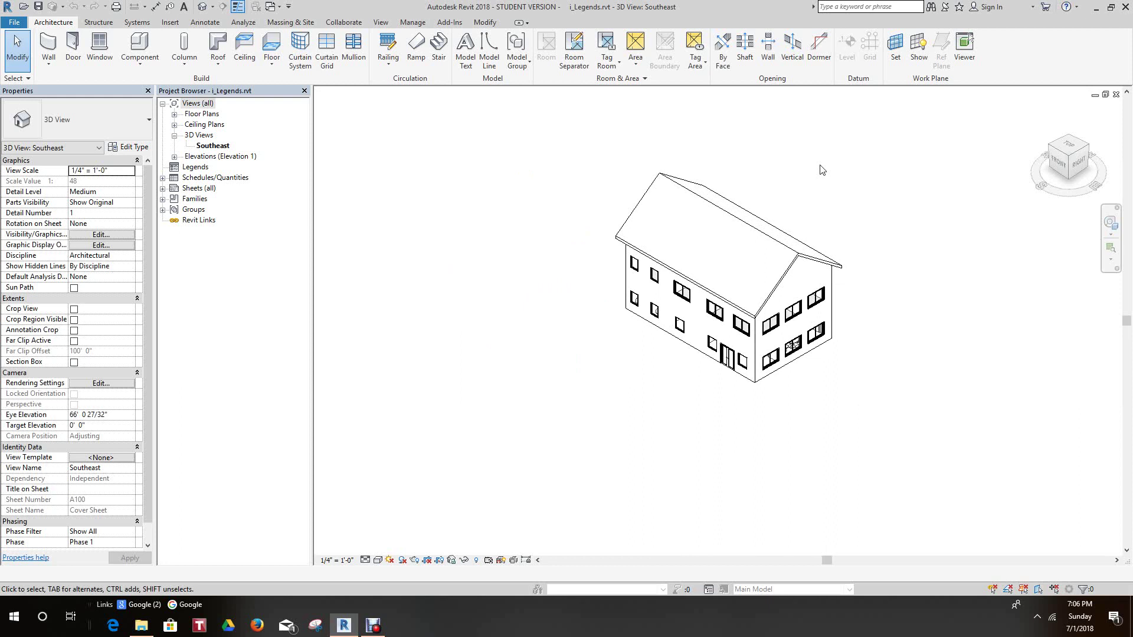
pyautogui.click(381, 22)
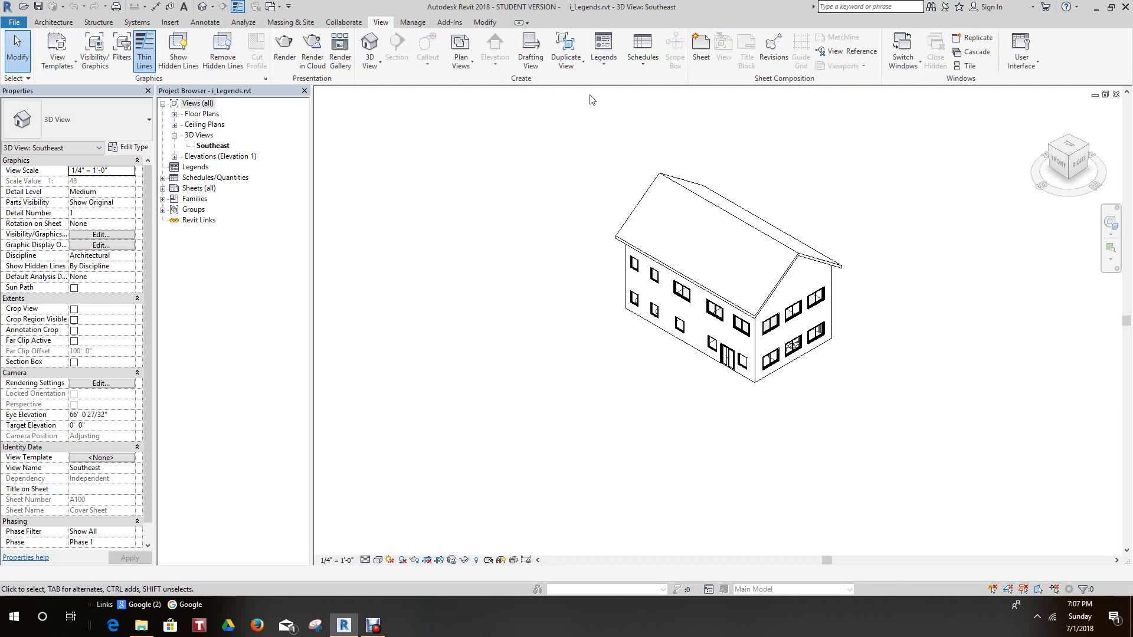
pyautogui.click(603, 67)
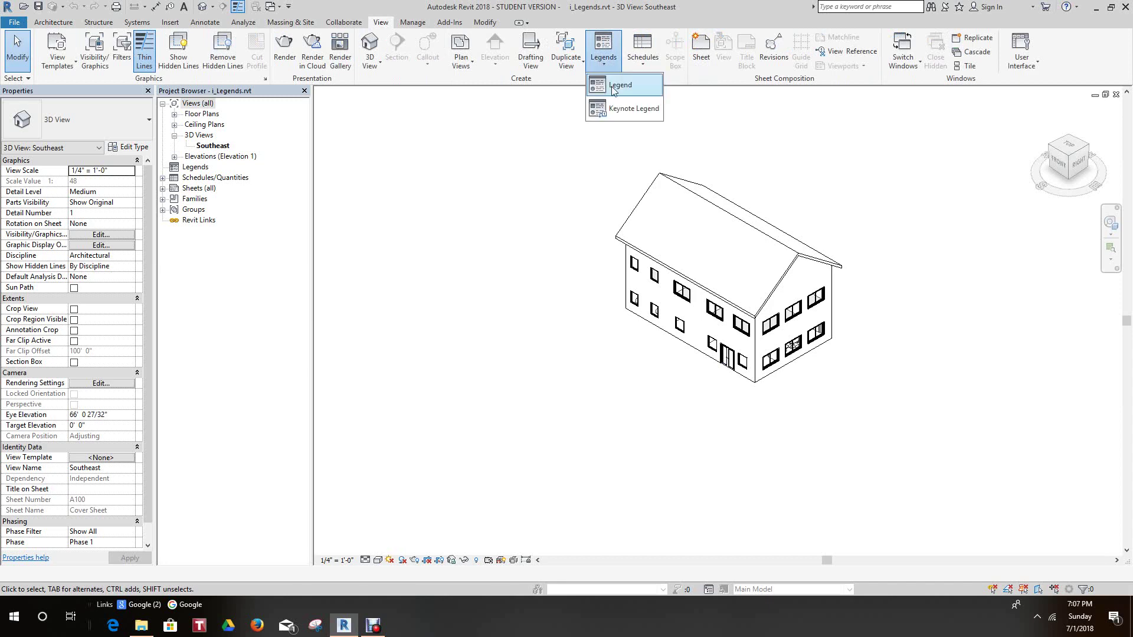
pyautogui.click(617, 87)
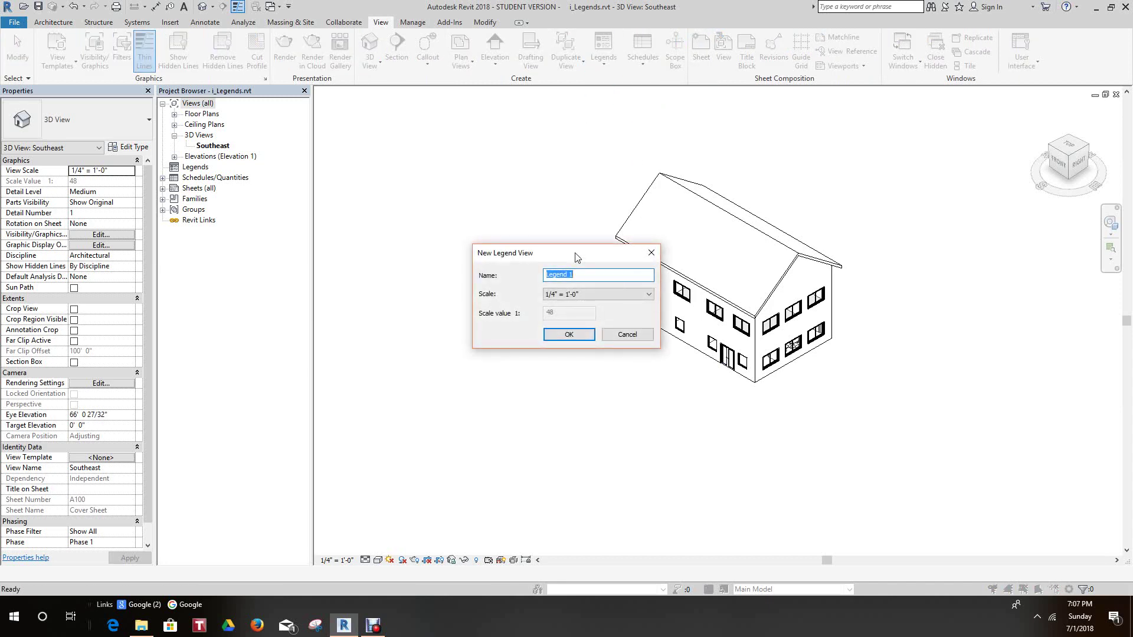
pyautogui.write('Doo')
pyautogui.write('r and Windows')
pyautogui.click(649, 294)
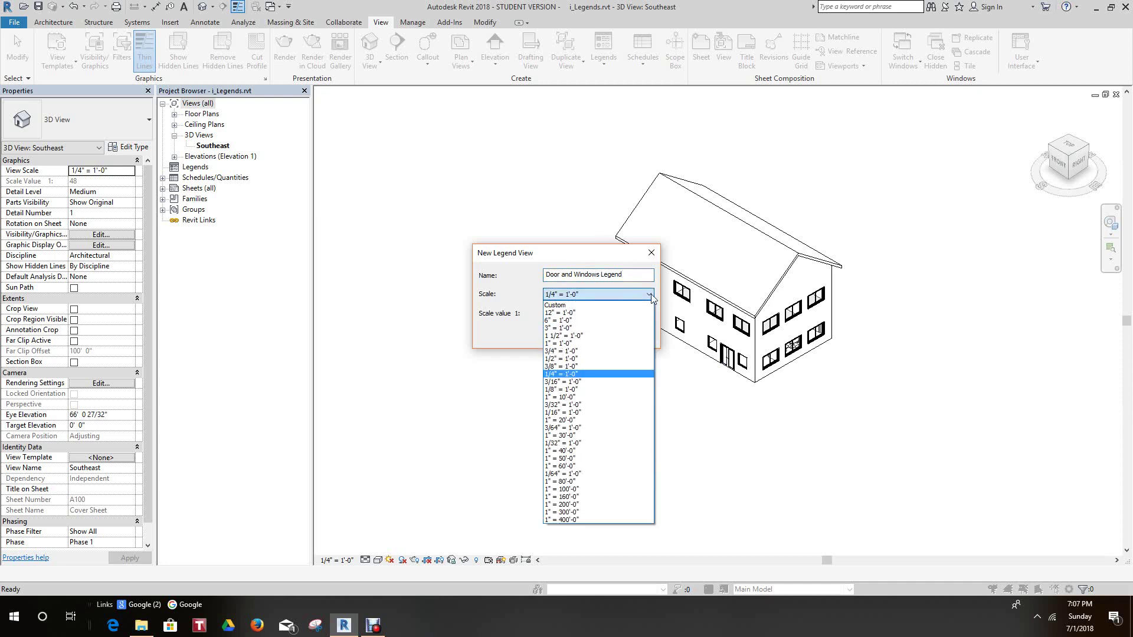
pyautogui.click(650, 294)
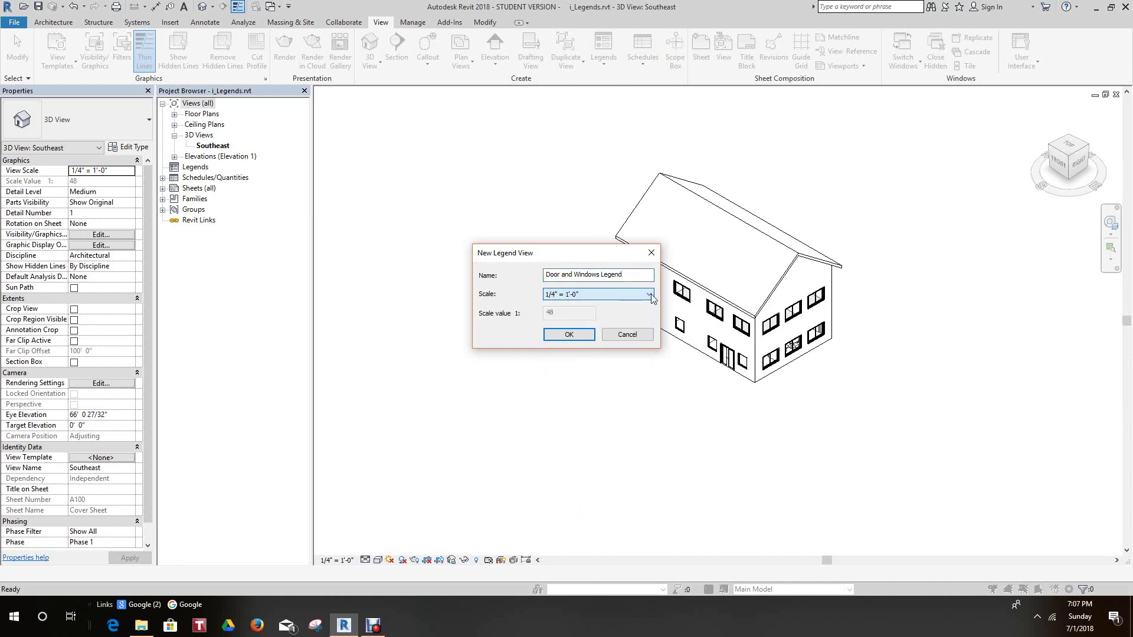
pyautogui.click(569, 335)
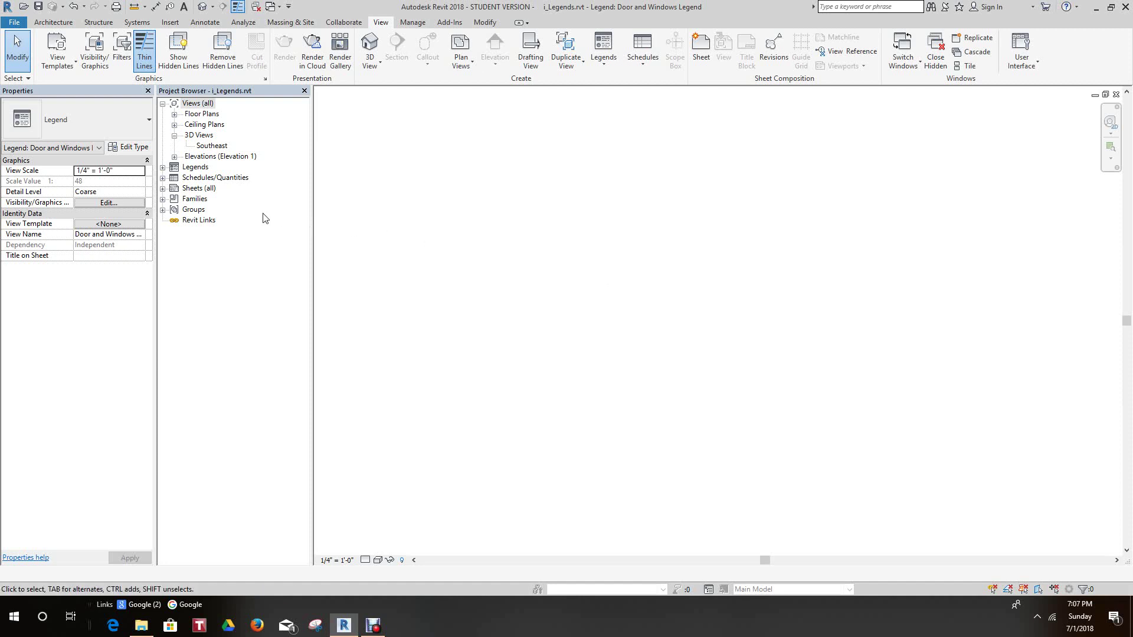
# Step: Expand the project's legends and door families, showing the types under Cased Opening and double glass, and leave Sgl Flush collapsed
pyautogui.click(163, 167)
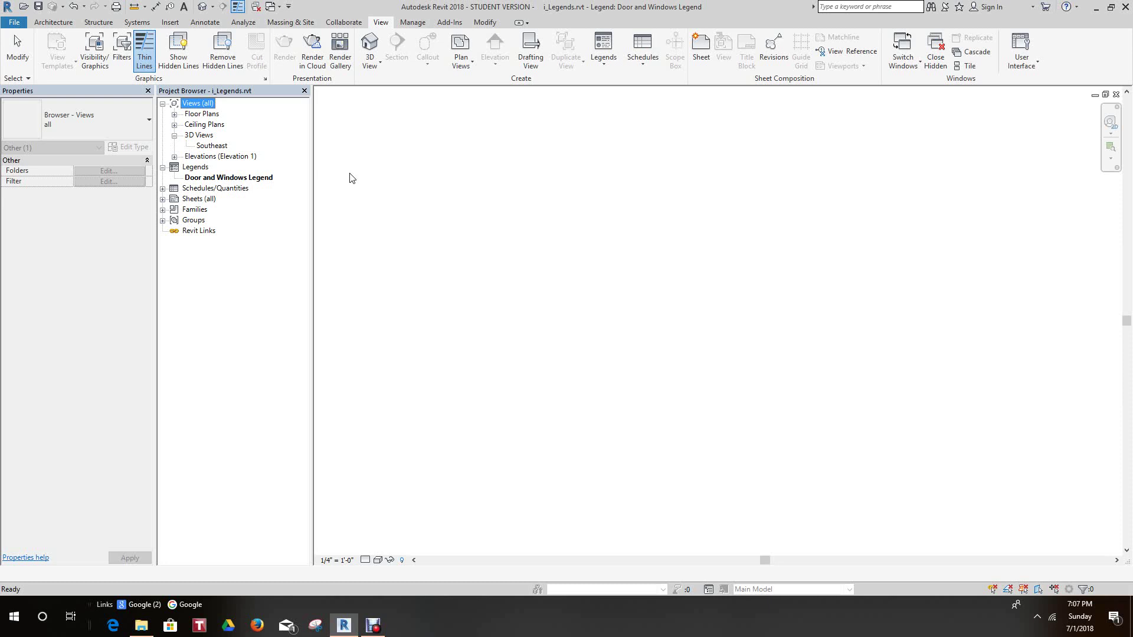
pyautogui.click(162, 209)
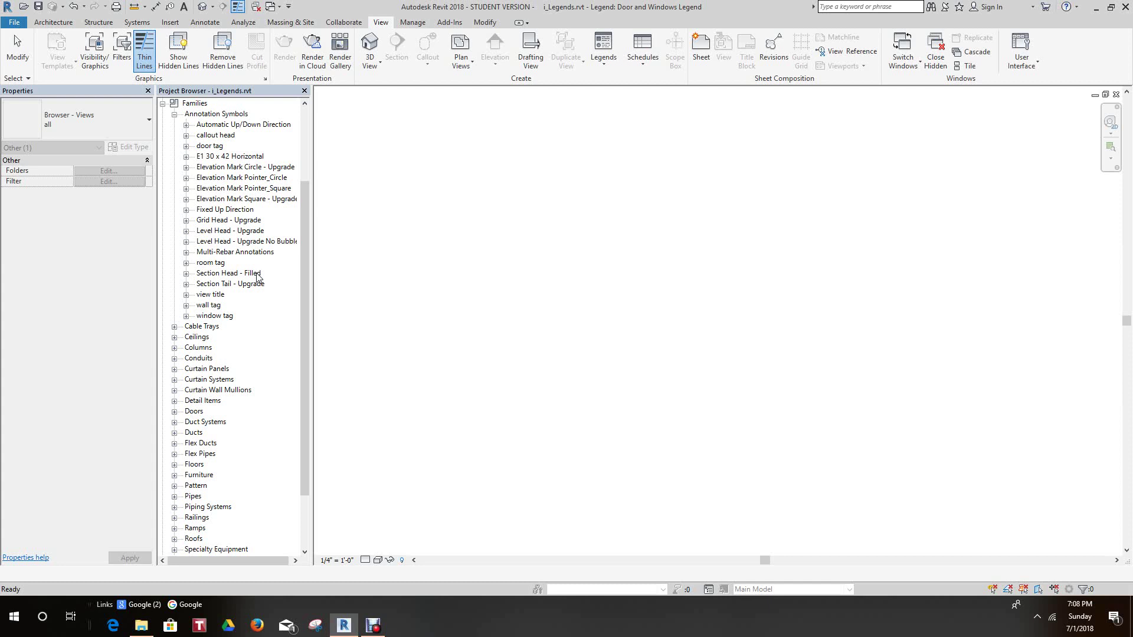
pyautogui.scroll(-1, 229, 245)
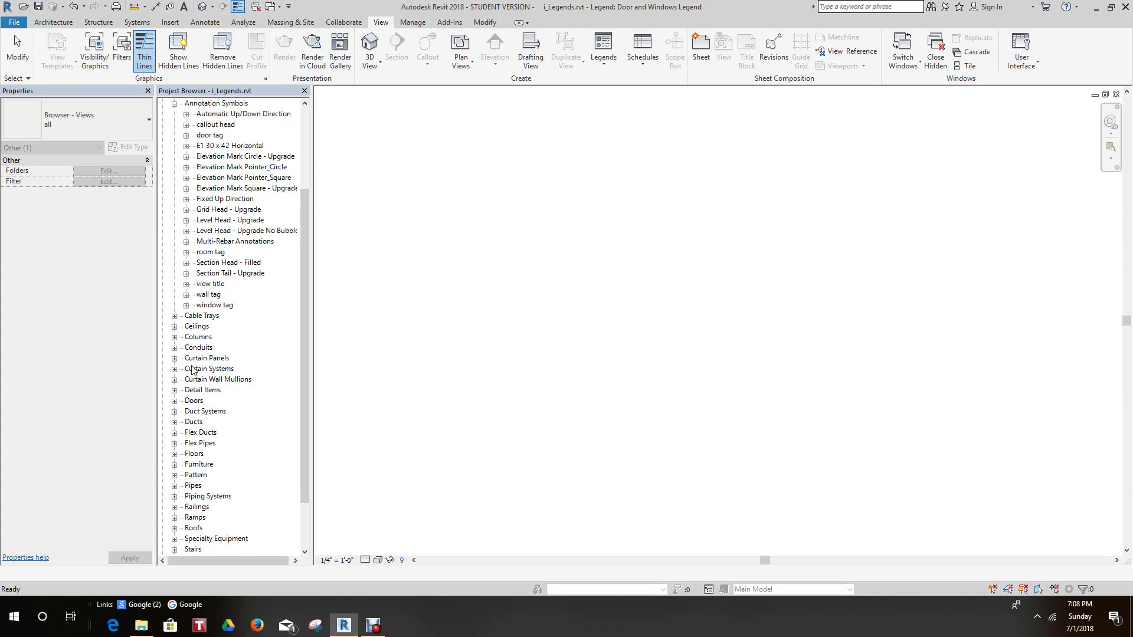
pyautogui.click(174, 401)
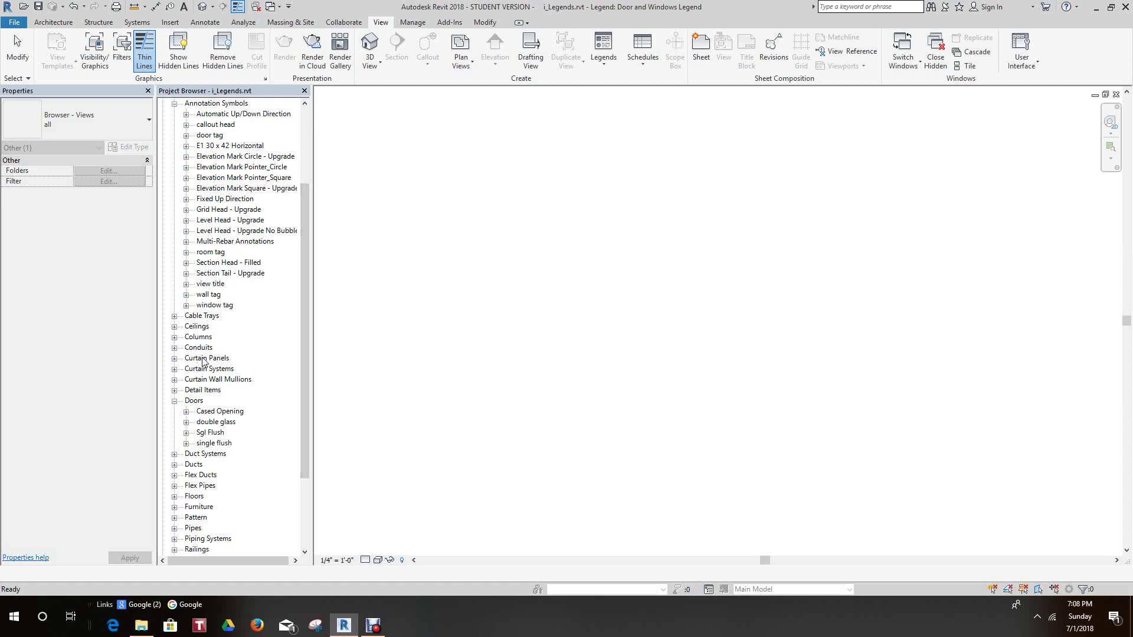
pyautogui.click(187, 411)
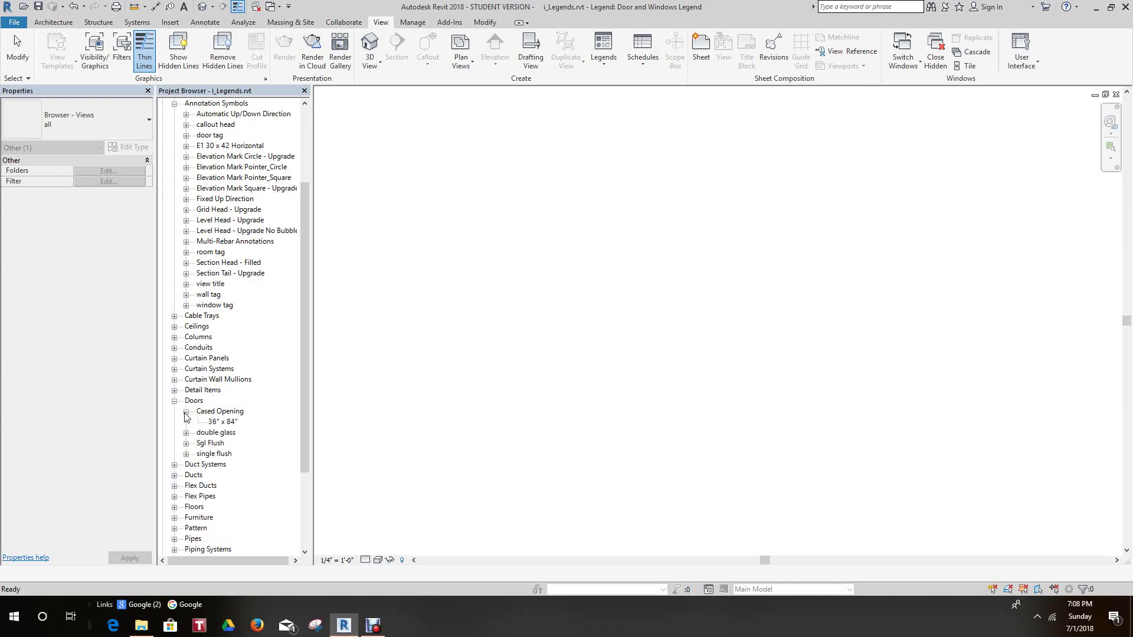
pyautogui.click(186, 432)
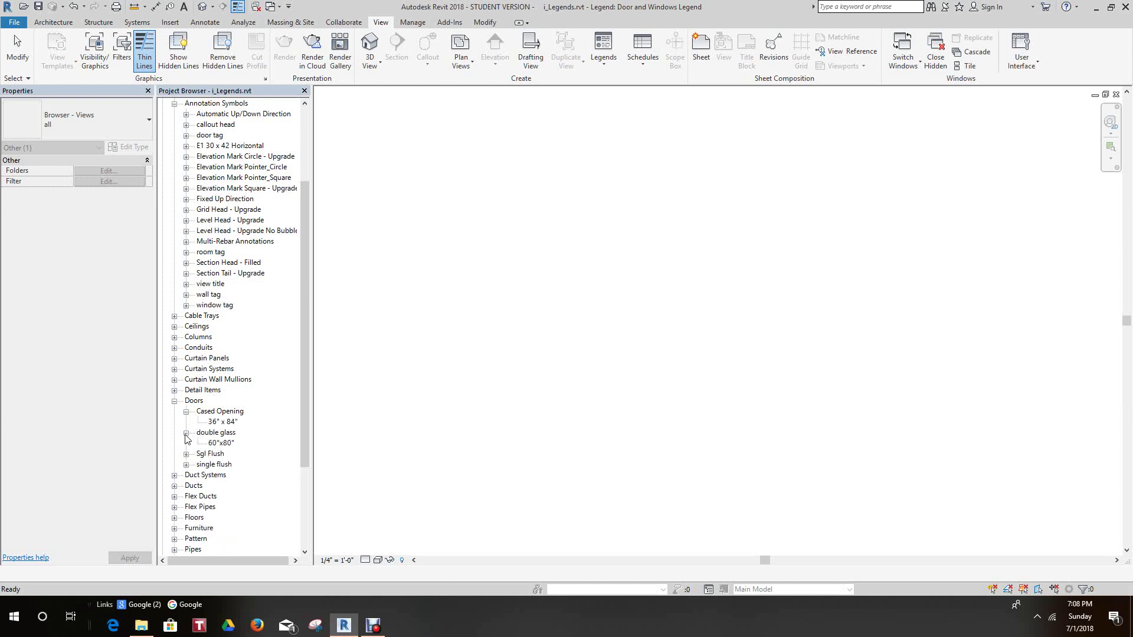
pyautogui.click(187, 455)
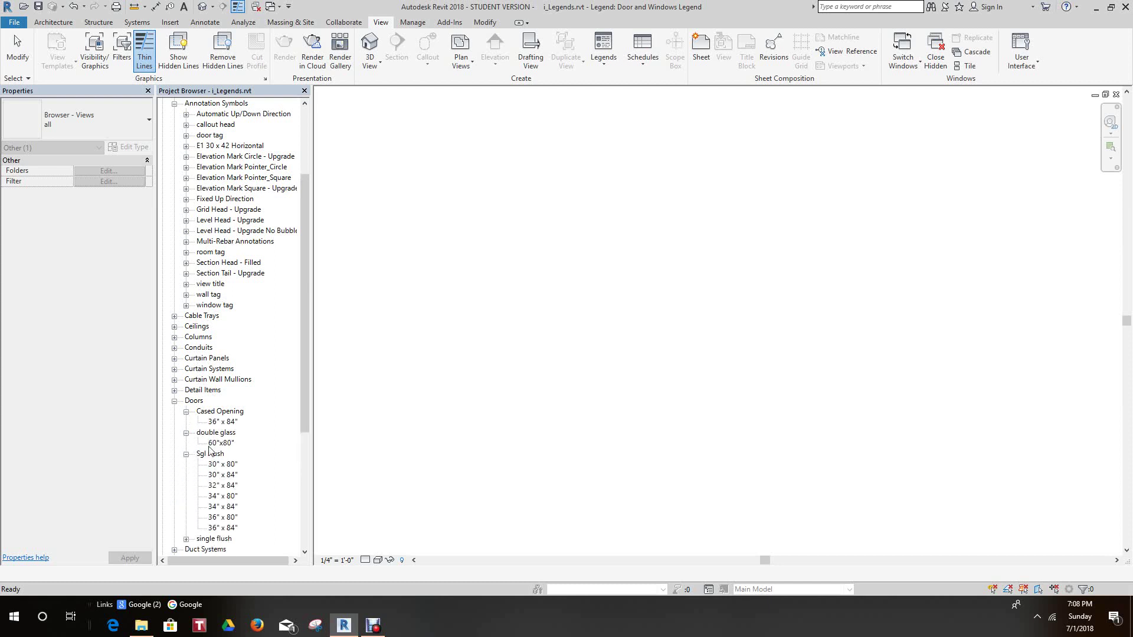
pyautogui.moveTo(302, 399); pyautogui.dragTo(301, 437)
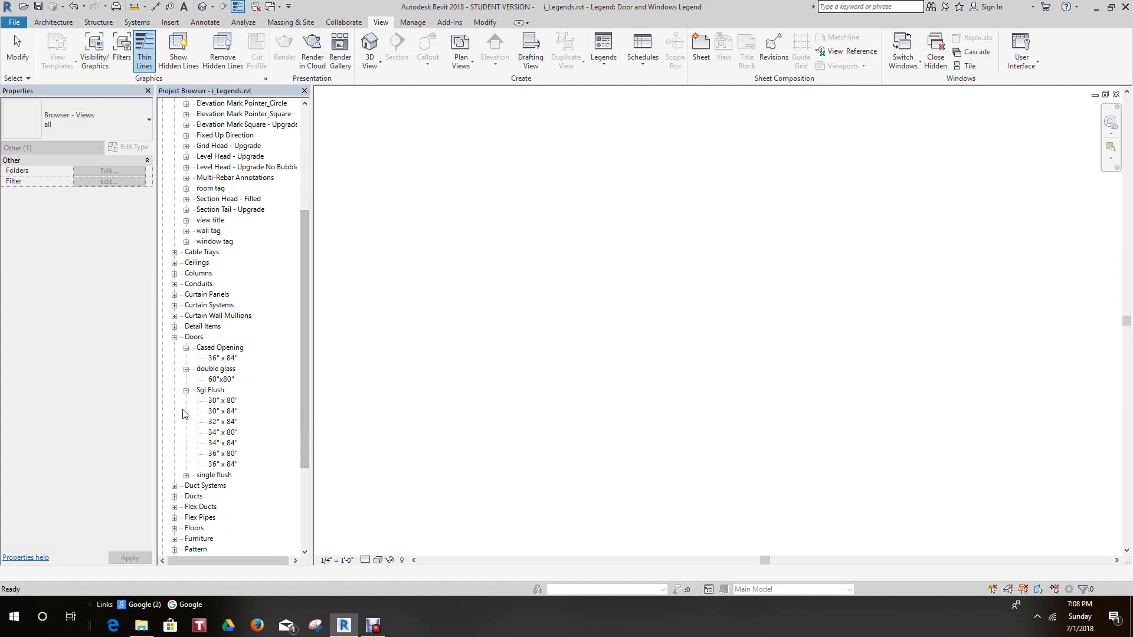
pyautogui.click(187, 390)
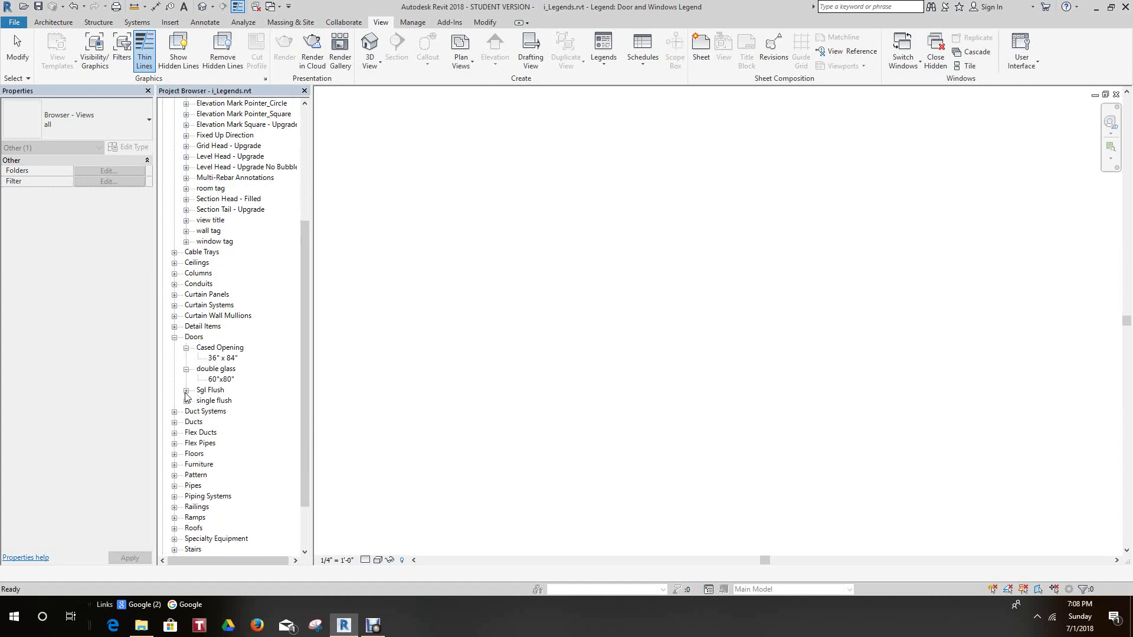
# Step: Place the double glass 60"x80" door in the legend as a floor plan component, near the top of the view
pyautogui.click(218, 380)
pyautogui.moveTo(217, 383); pyautogui.dragTo(328, 412)
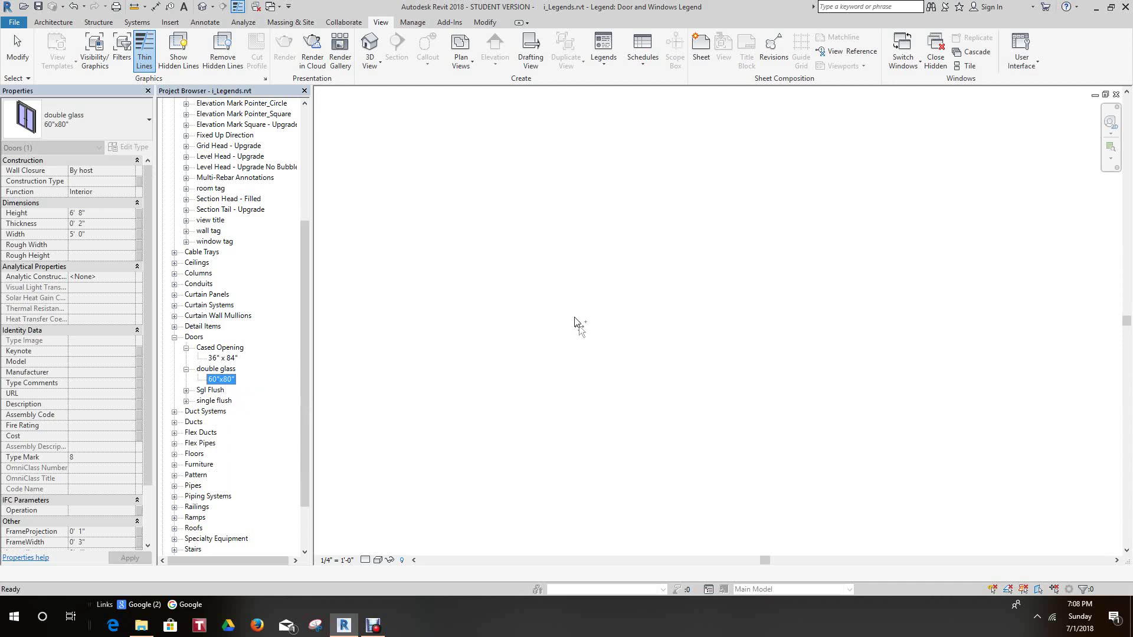
pyautogui.moveTo(579, 325); pyautogui.dragTo(580, 315)
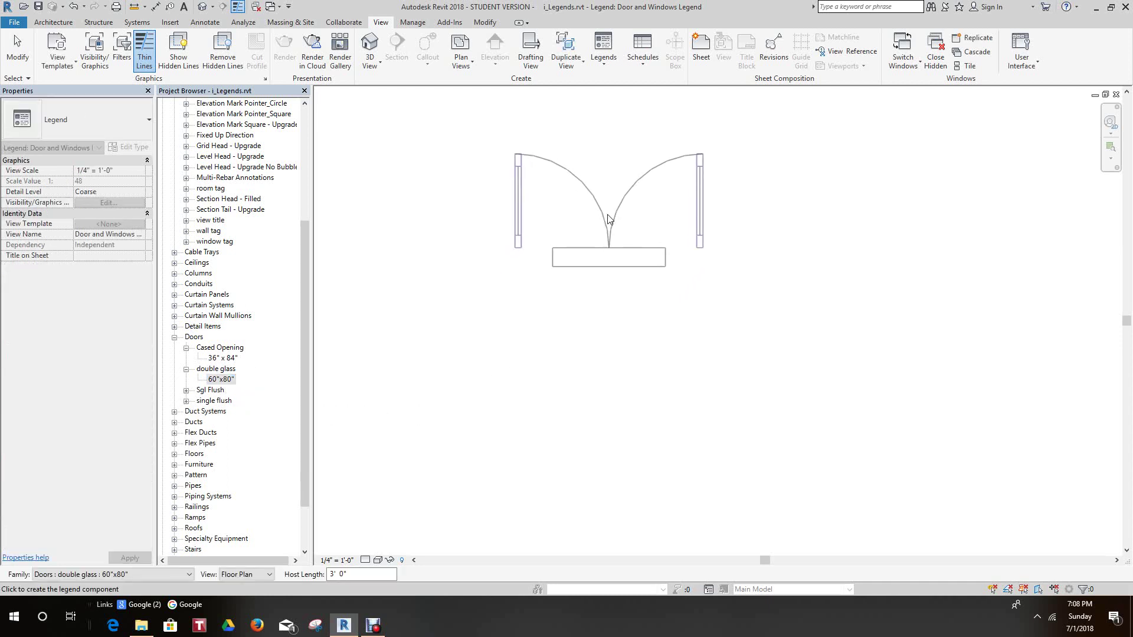
pyautogui.click(604, 224)
pyautogui.rightClick(607, 218)
pyautogui.click(640, 227)
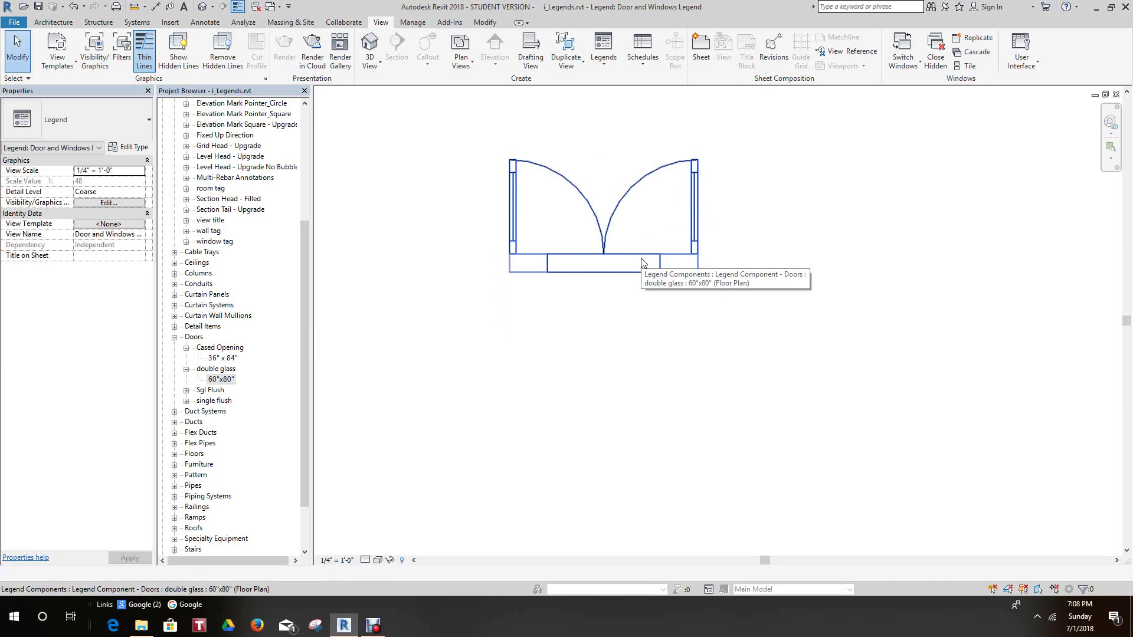
# Step: Place the Sgl Flush 30" x 80" door in the legend as a floor plan component below the double glass door
pyautogui.click(186, 390)
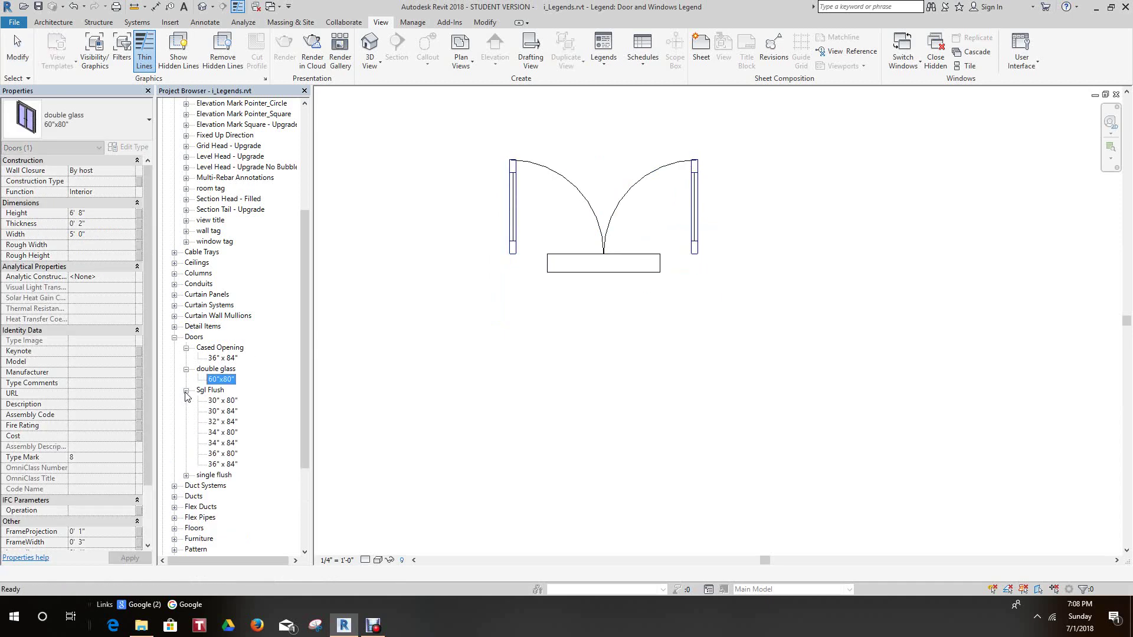
pyautogui.click(220, 402)
pyautogui.moveTo(220, 403); pyautogui.dragTo(600, 437)
pyautogui.click(595, 429)
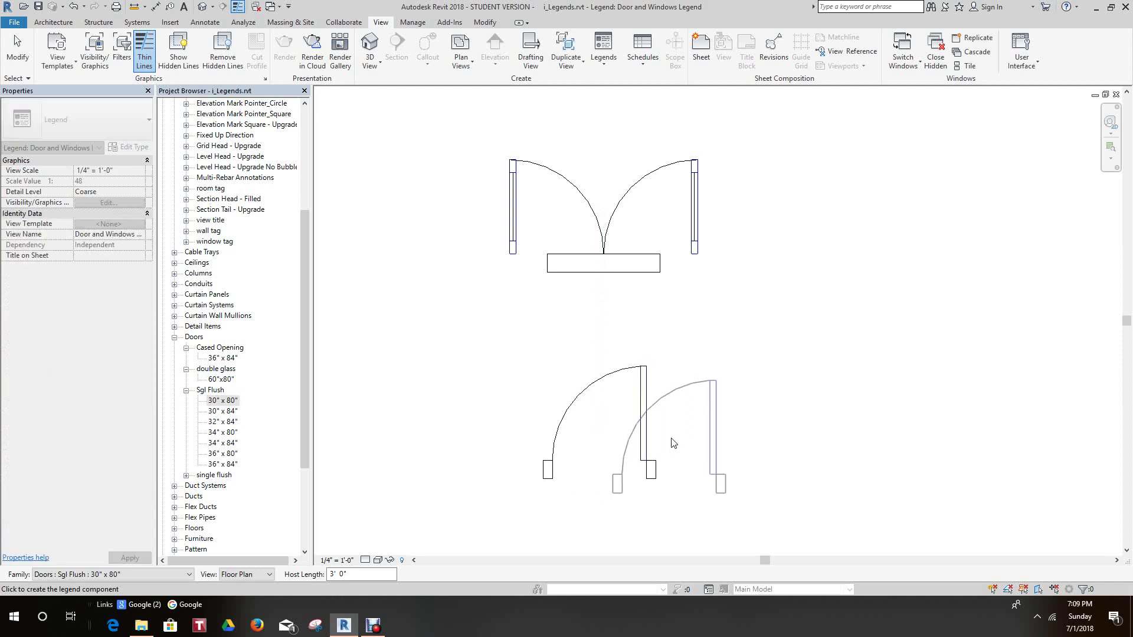
pyautogui.scroll(1, 677, 430)
pyautogui.rightClick(731, 401)
pyautogui.click(761, 409)
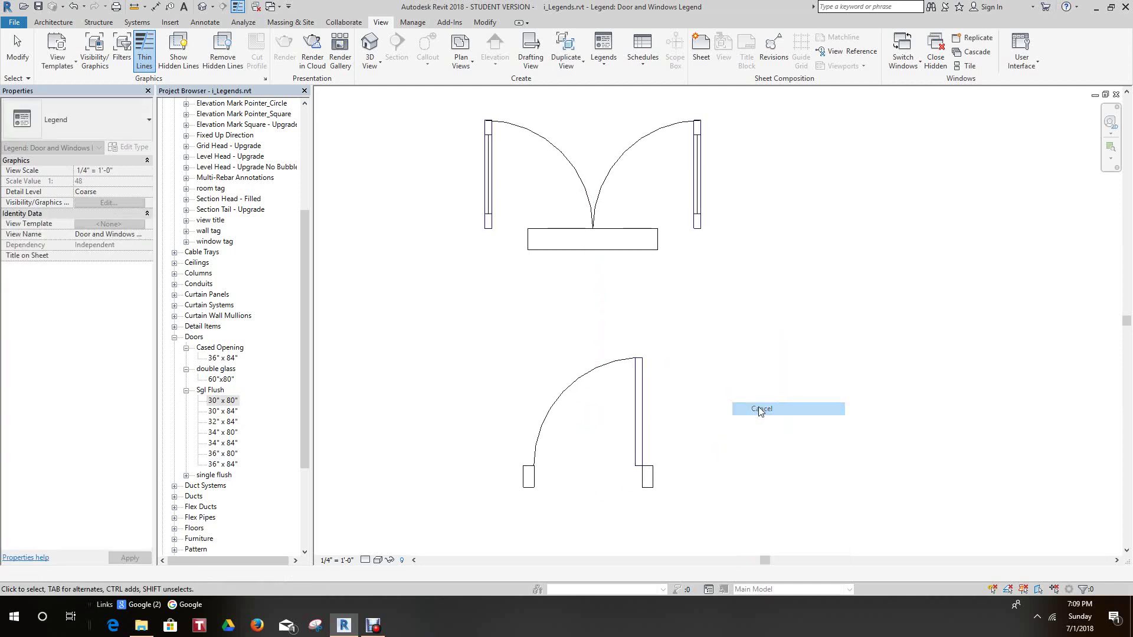
# Step: Place a floor plan Legend Component of the archtop fixed 36"w x 48"h window below the single door, aligned with the double door's centre
pyautogui.scroll(-4, 755, 424)
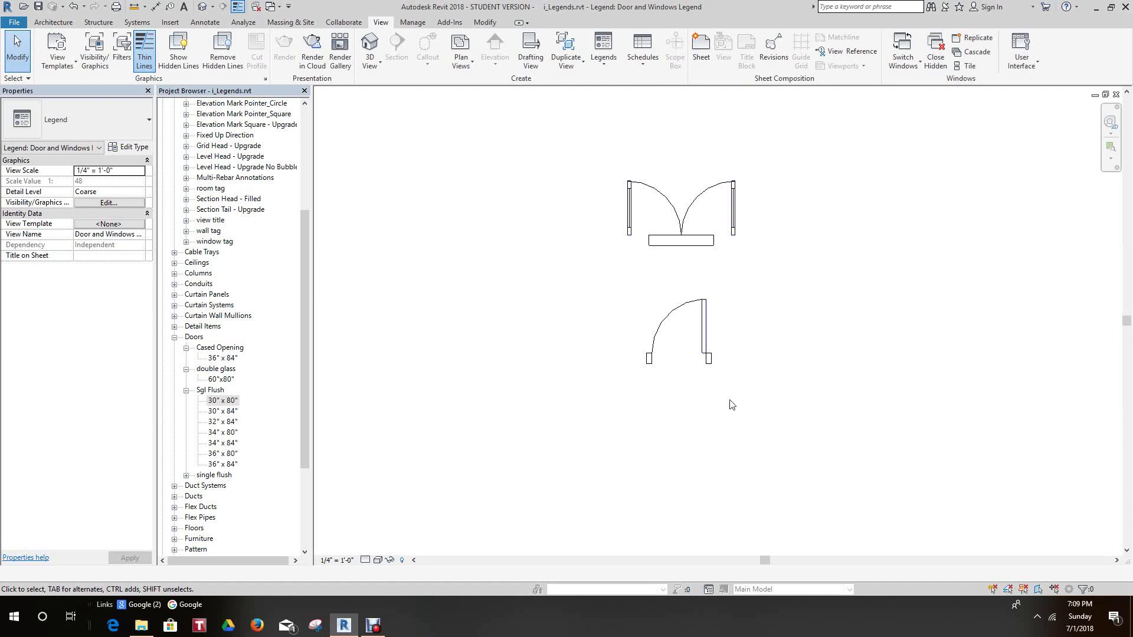
pyautogui.click(203, 24)
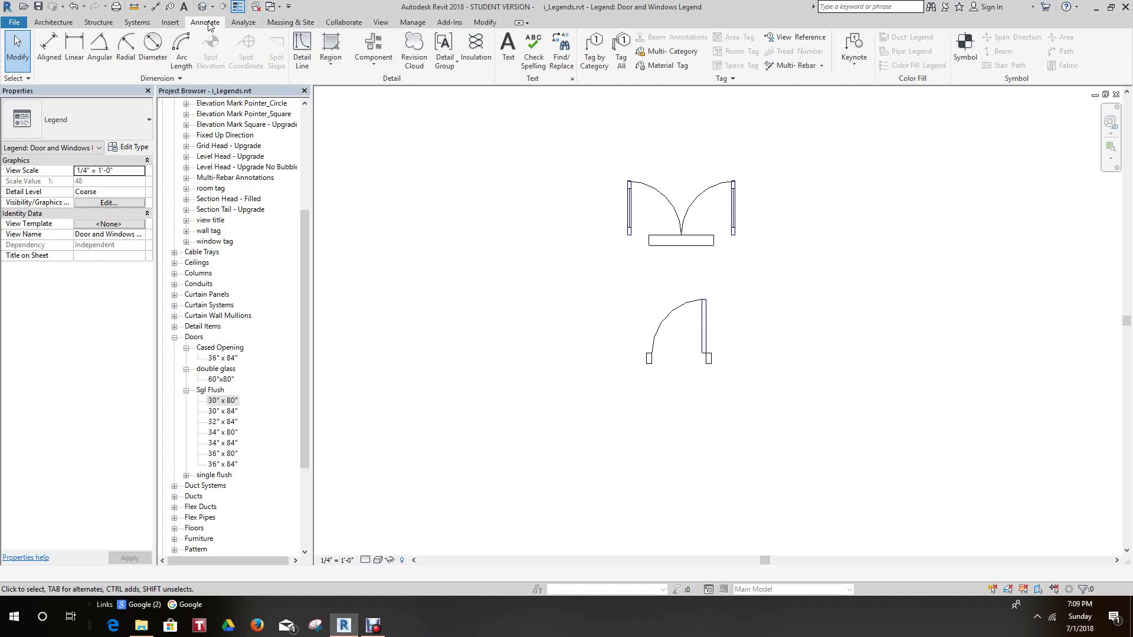
pyautogui.click(373, 67)
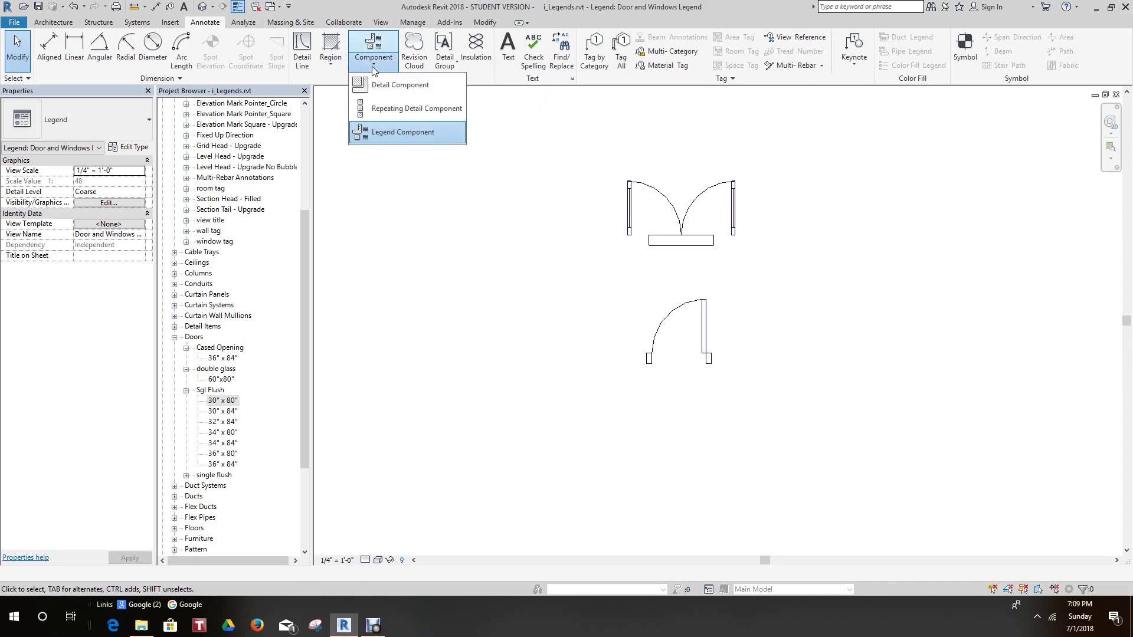
pyautogui.click(402, 135)
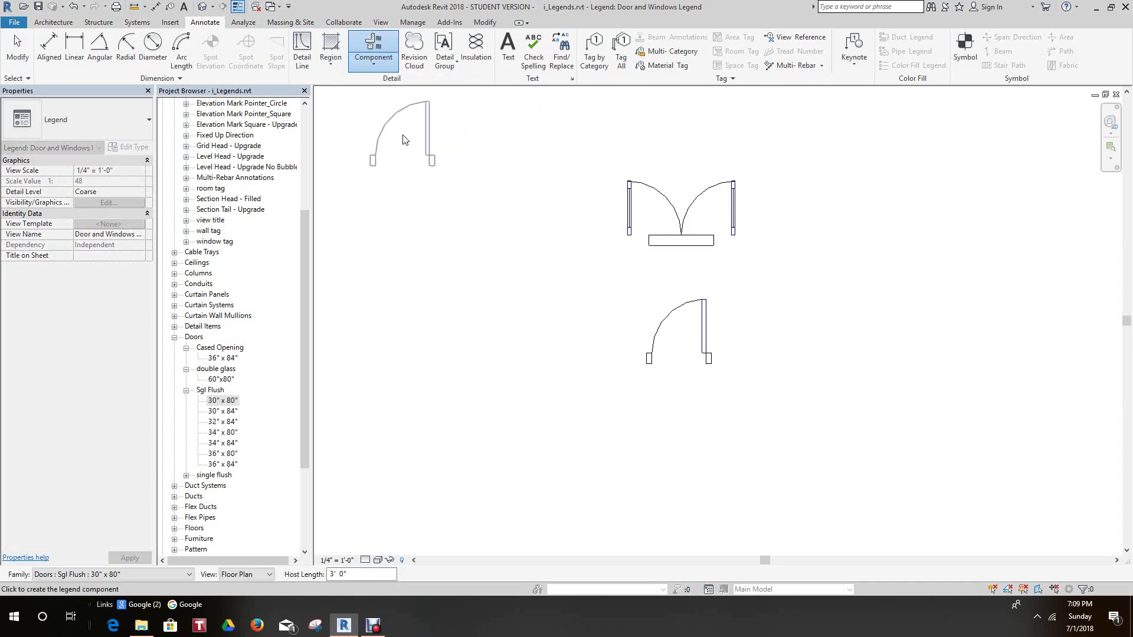
pyautogui.click(189, 575)
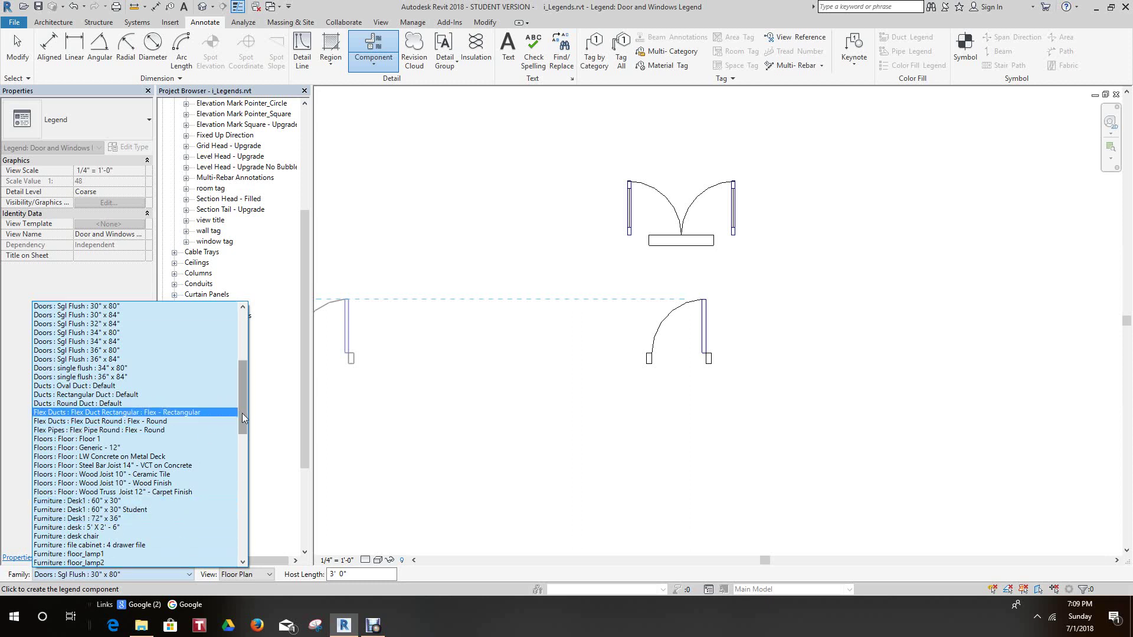
pyautogui.moveTo(242, 413); pyautogui.dragTo(238, 399)
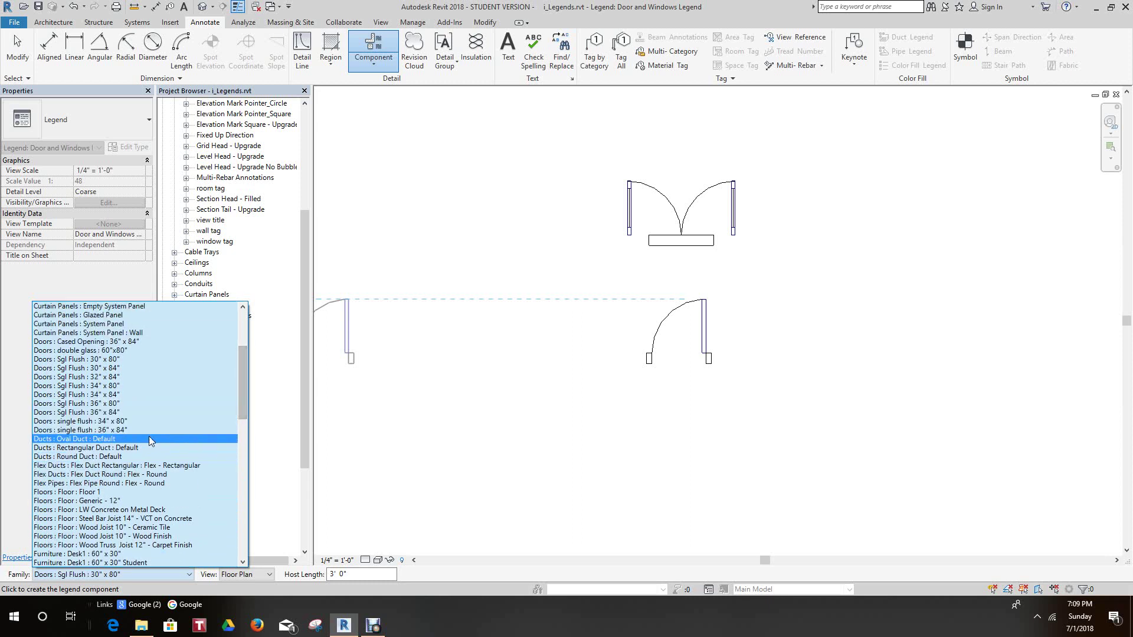
pyautogui.moveTo(240, 401); pyautogui.dragTo(245, 367)
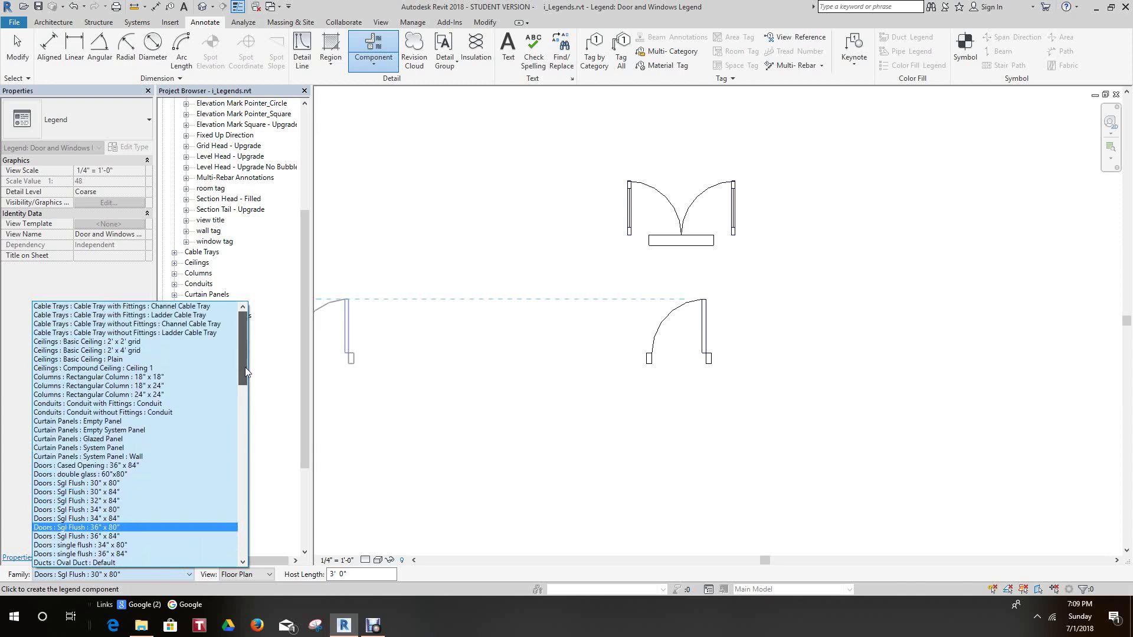
pyautogui.scroll(-3, 245, 370)
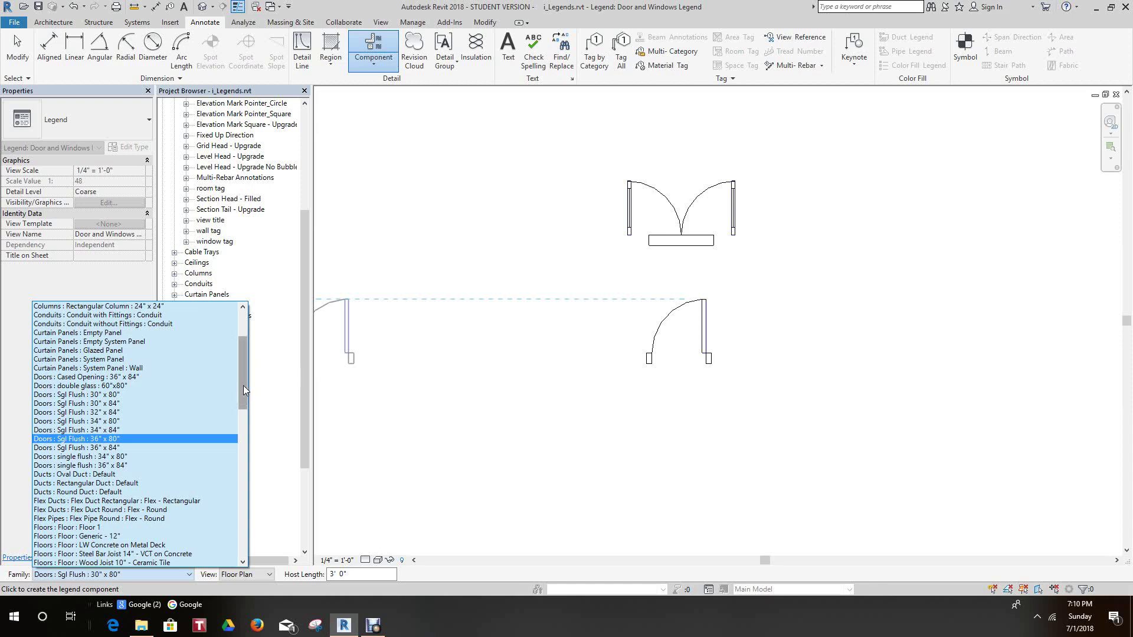
pyautogui.moveTo(243, 385); pyautogui.dragTo(292, 523)
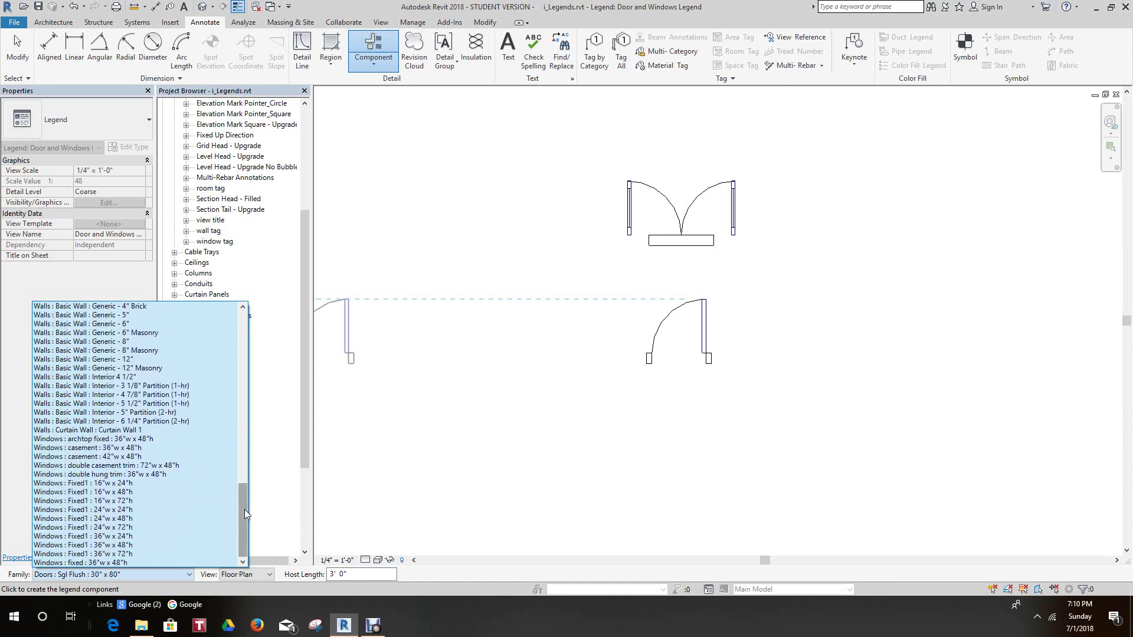
pyautogui.click(107, 440)
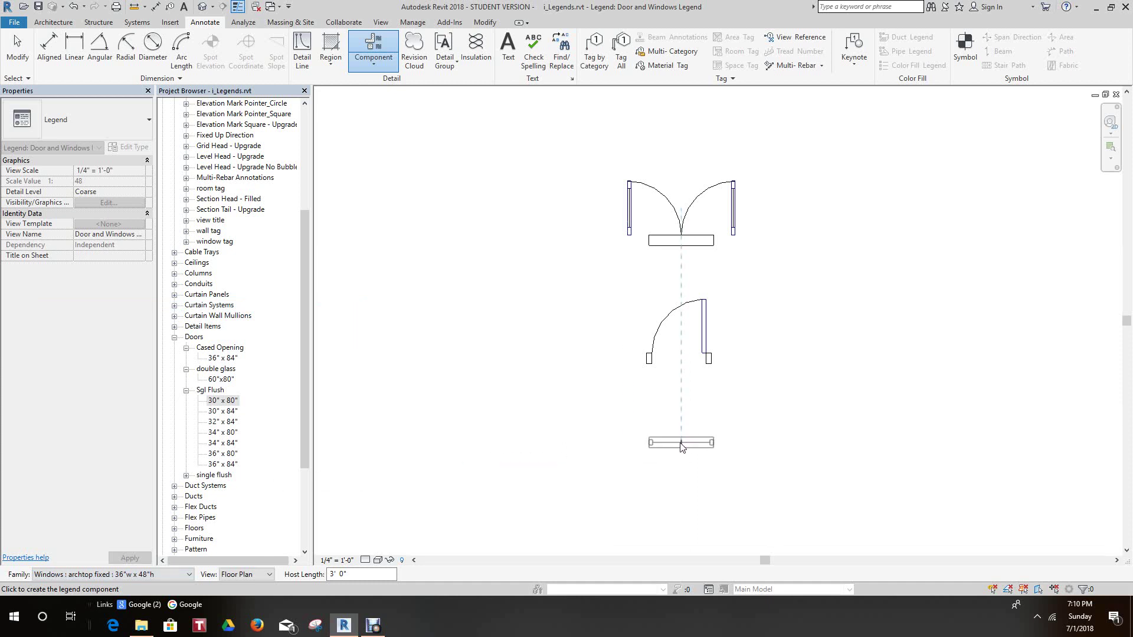
pyautogui.click(680, 444)
pyautogui.rightClick(681, 444)
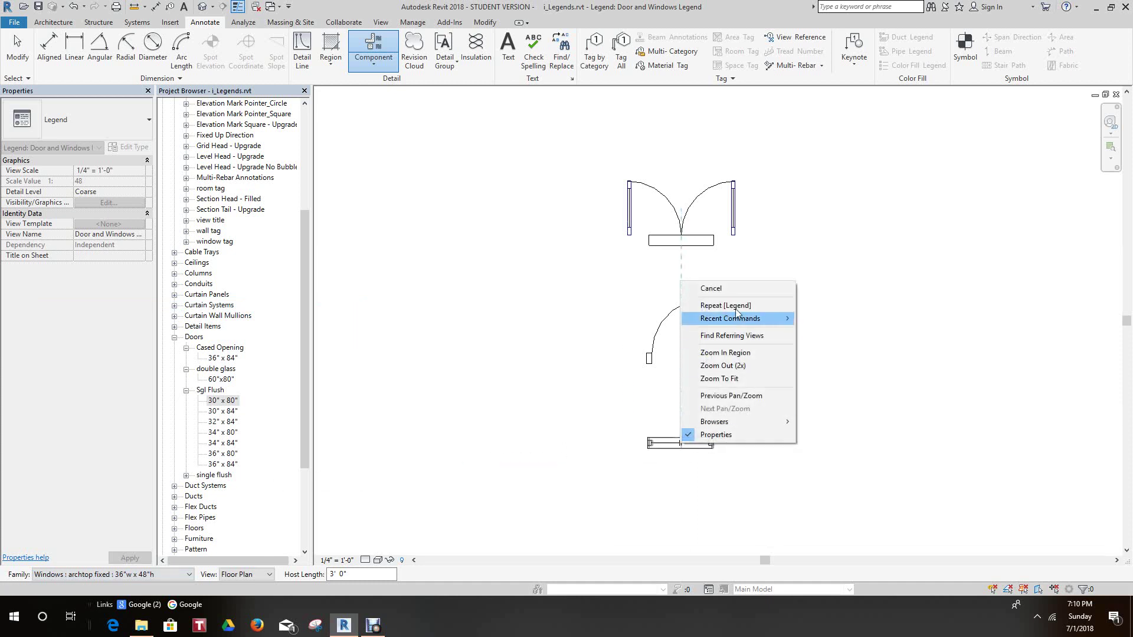
pyautogui.click(731, 289)
pyautogui.scroll(-2, 731, 291)
pyautogui.moveTo(731, 291); pyautogui.dragTo(671, 289, button='middle')
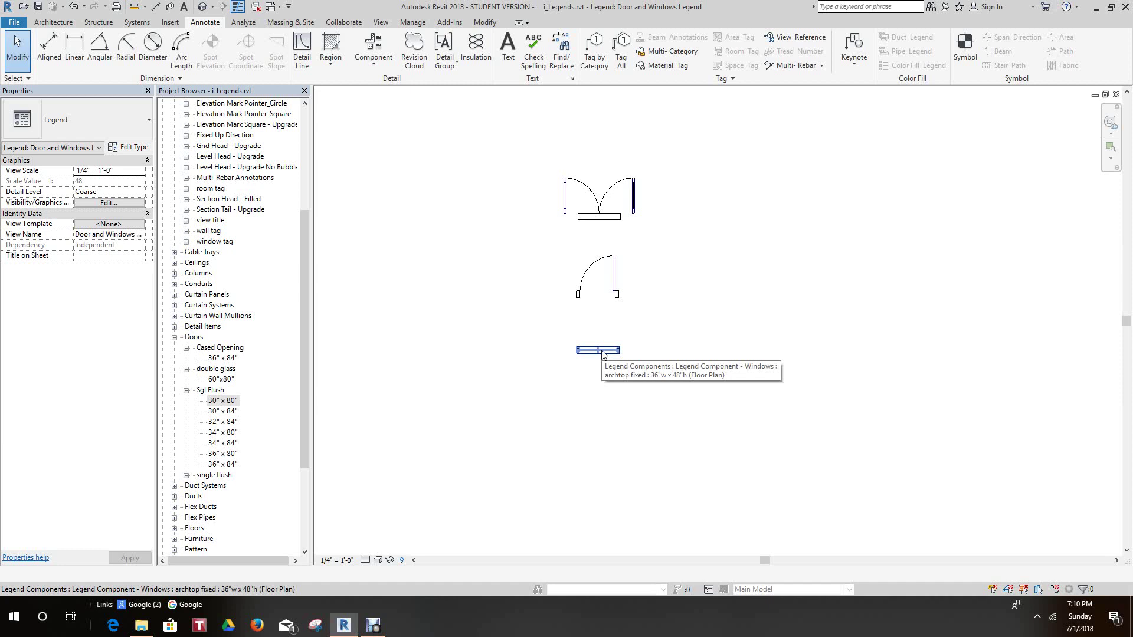
# Step: Place a floor plan Legend Component of the double casement trim 72"w x 48"h window below the archtop window, aligned with its centre
pyautogui.scroll(-2, 607, 371)
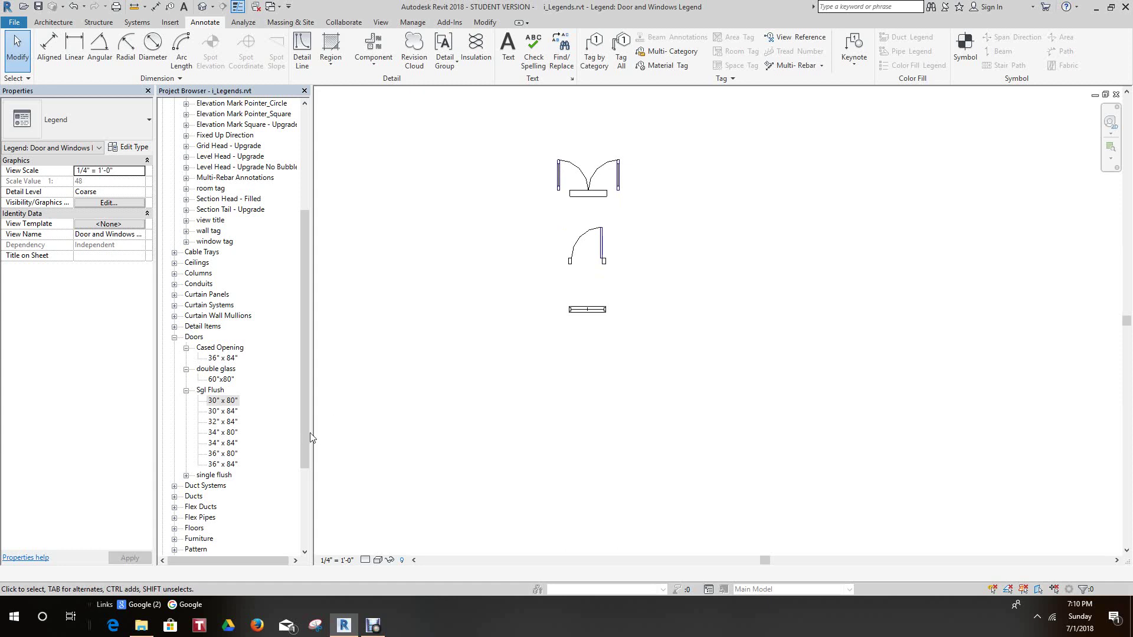
pyautogui.click(374, 59)
pyautogui.click(389, 132)
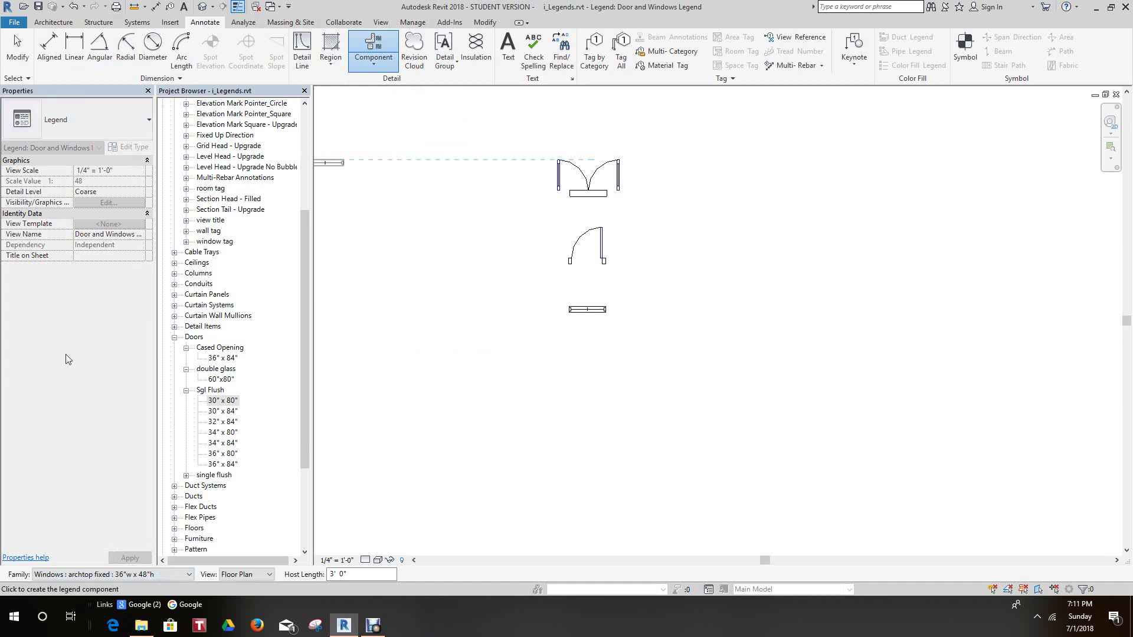
pyautogui.click(186, 576)
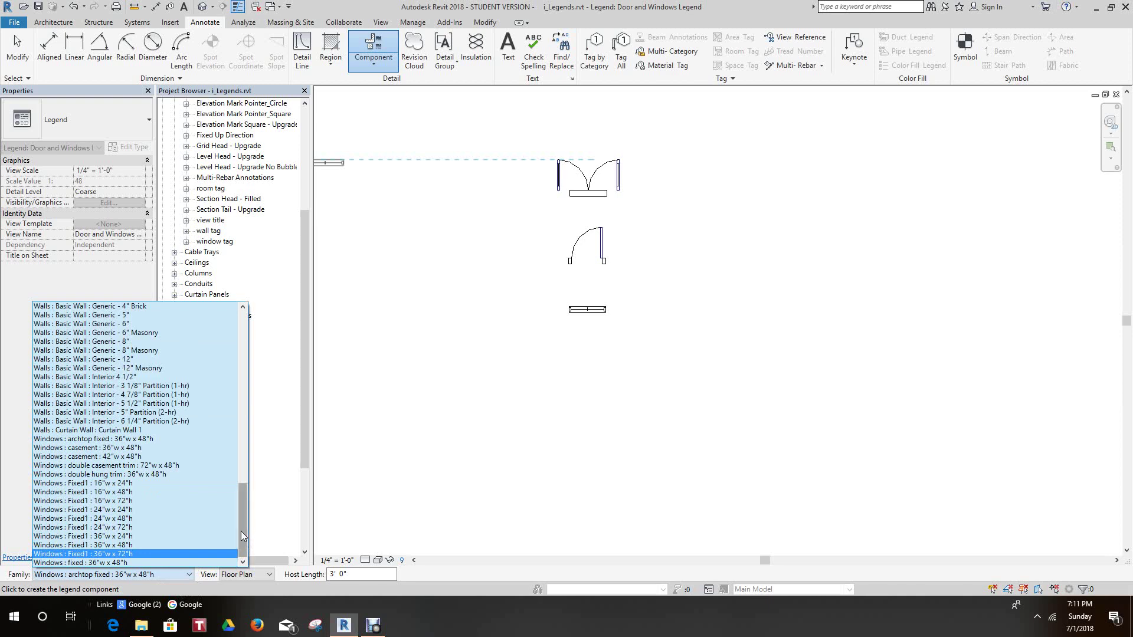
pyautogui.moveTo(241, 531); pyautogui.dragTo(285, 542)
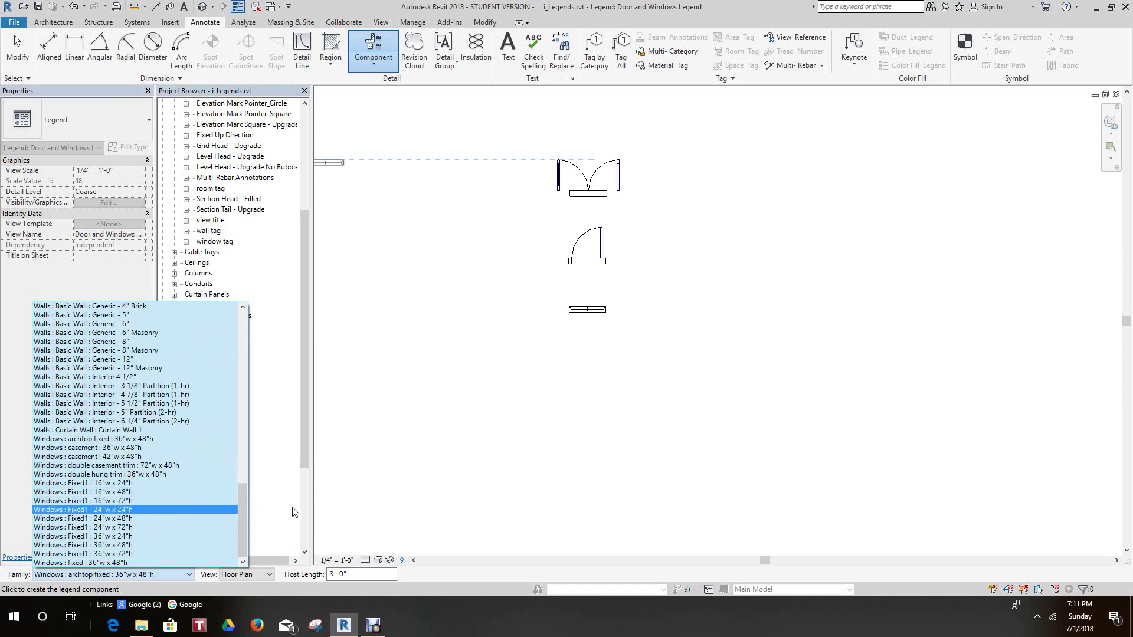
pyautogui.click(122, 466)
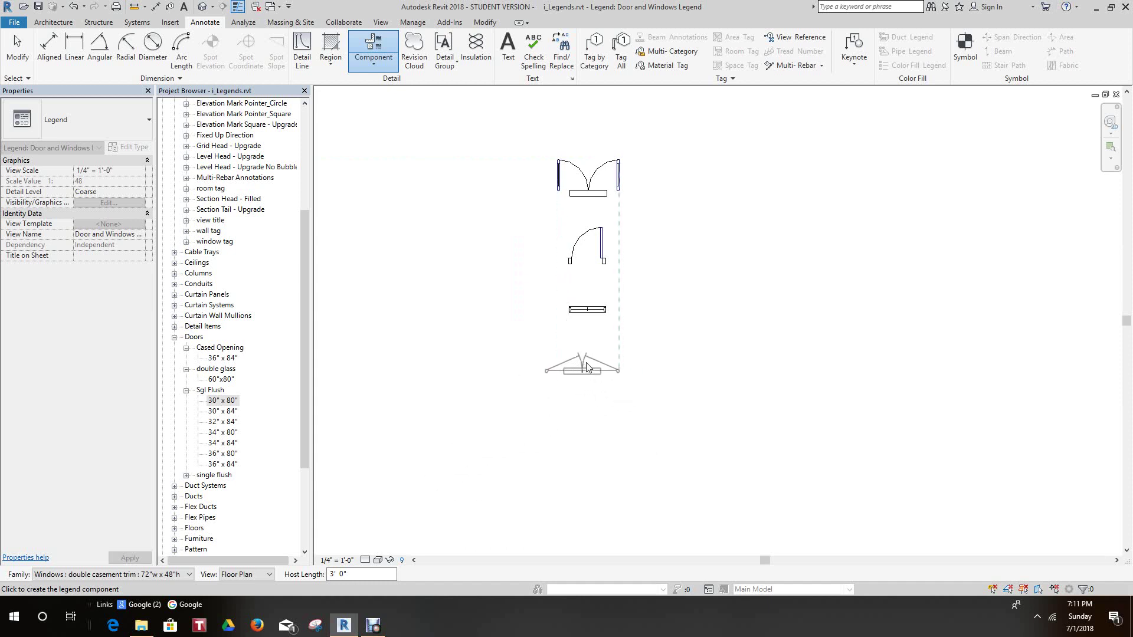
pyautogui.scroll(2, 585, 357)
pyautogui.scroll(2, 583, 348)
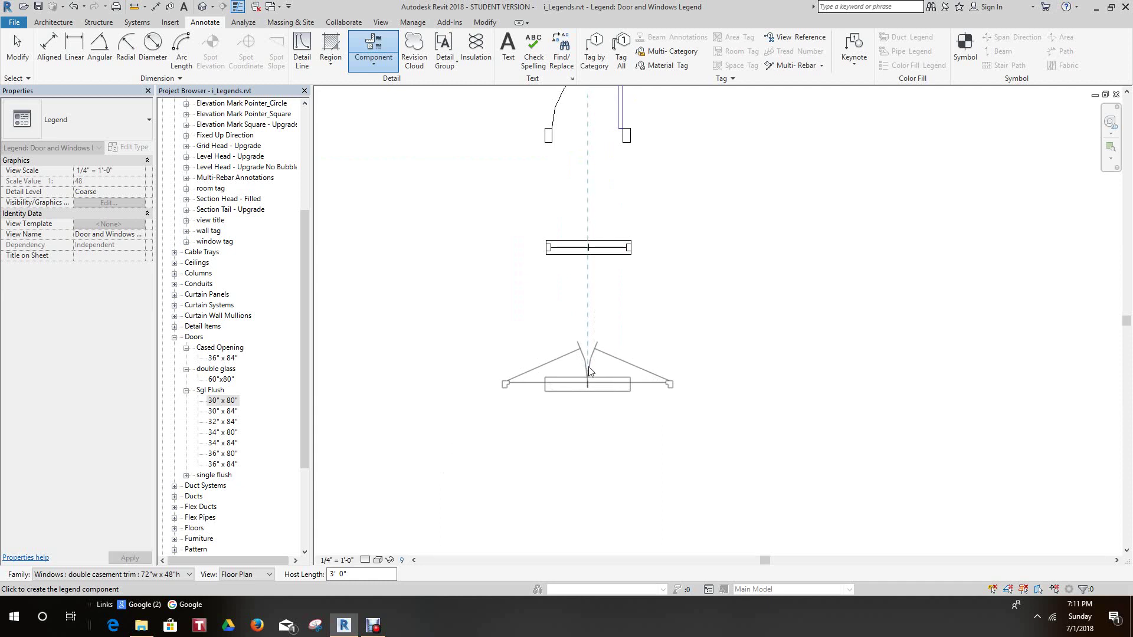
pyautogui.rightClick(589, 369)
pyautogui.click(636, 377)
pyautogui.scroll(-4, 685, 374)
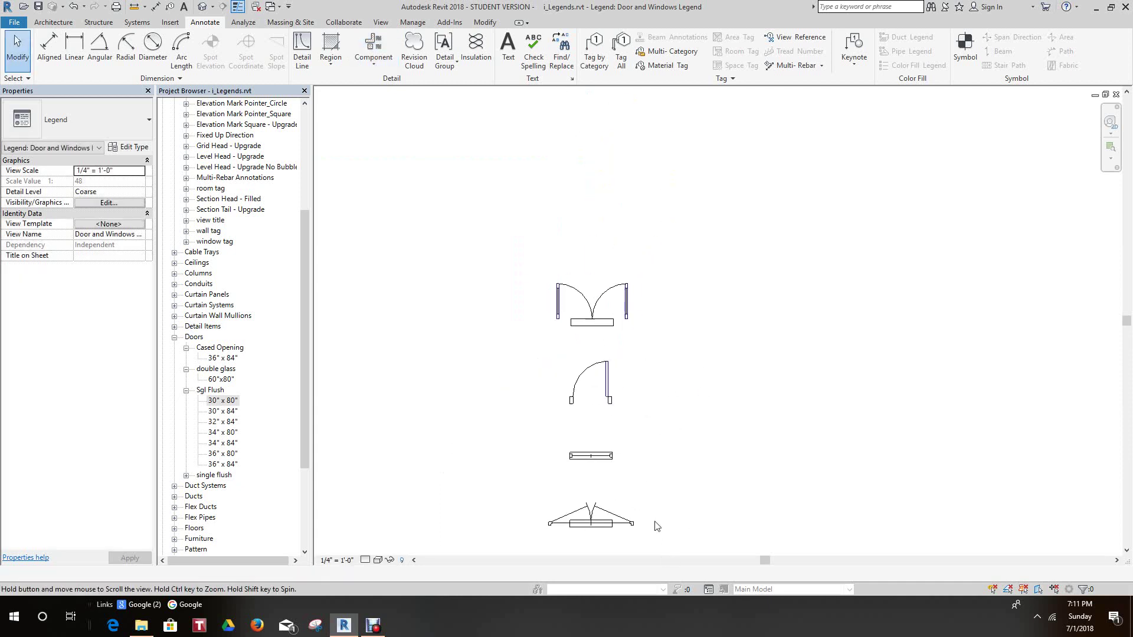
pyautogui.scroll(-2, 637, 427)
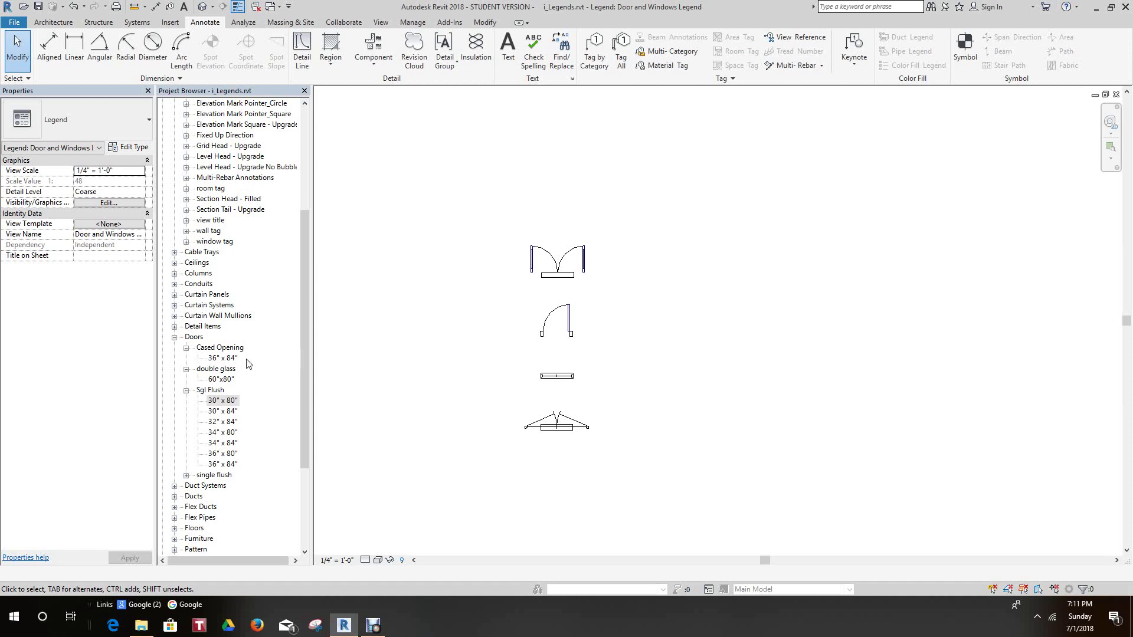
# Step: Place the double hung trim 36"w x 48"h window from the project's window families as a floor plan component below the double casement window
pyautogui.click(307, 332)
pyautogui.moveTo(308, 332); pyautogui.dragTo(320, 428)
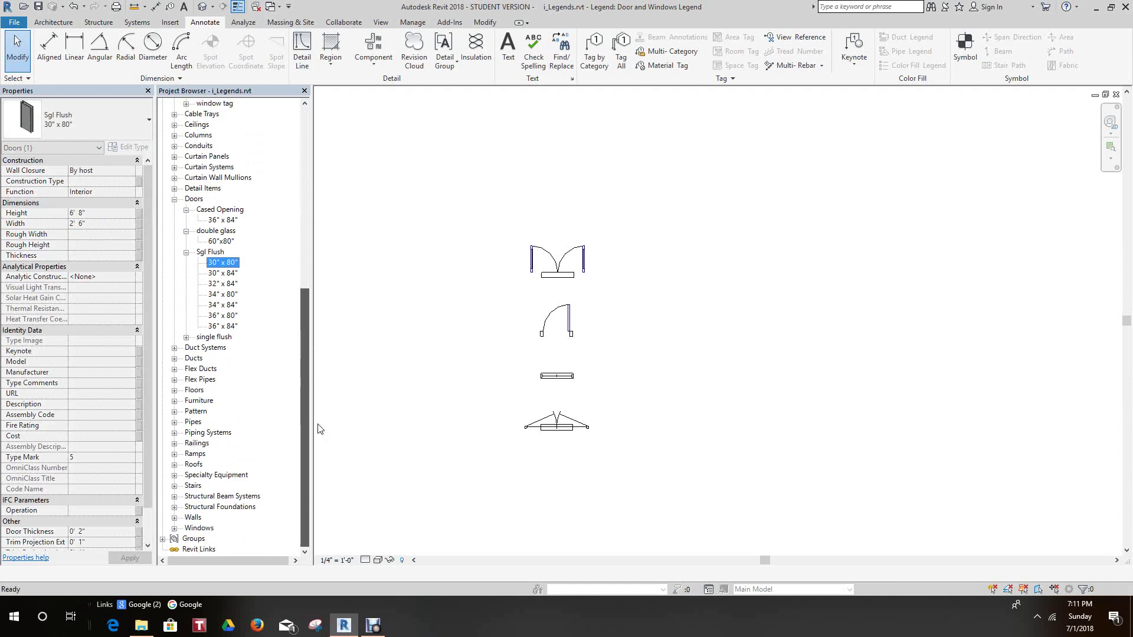
pyautogui.click(174, 528)
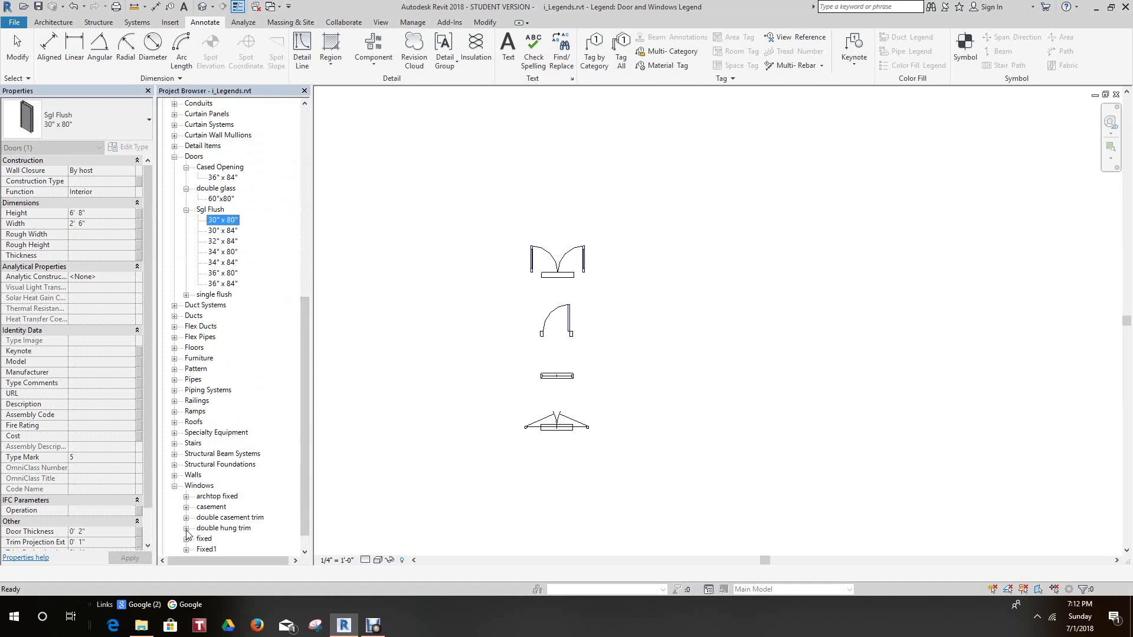
pyautogui.click(186, 528)
pyautogui.click(230, 539)
pyautogui.moveTo(230, 542); pyautogui.dragTo(548, 501)
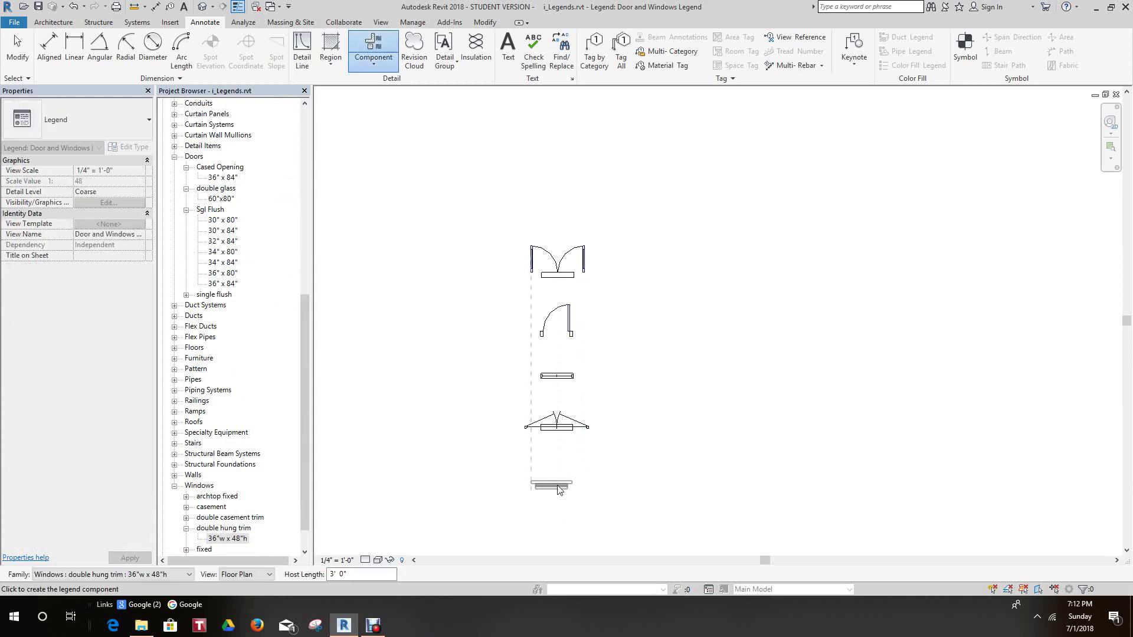
pyautogui.scroll(5, 555, 475)
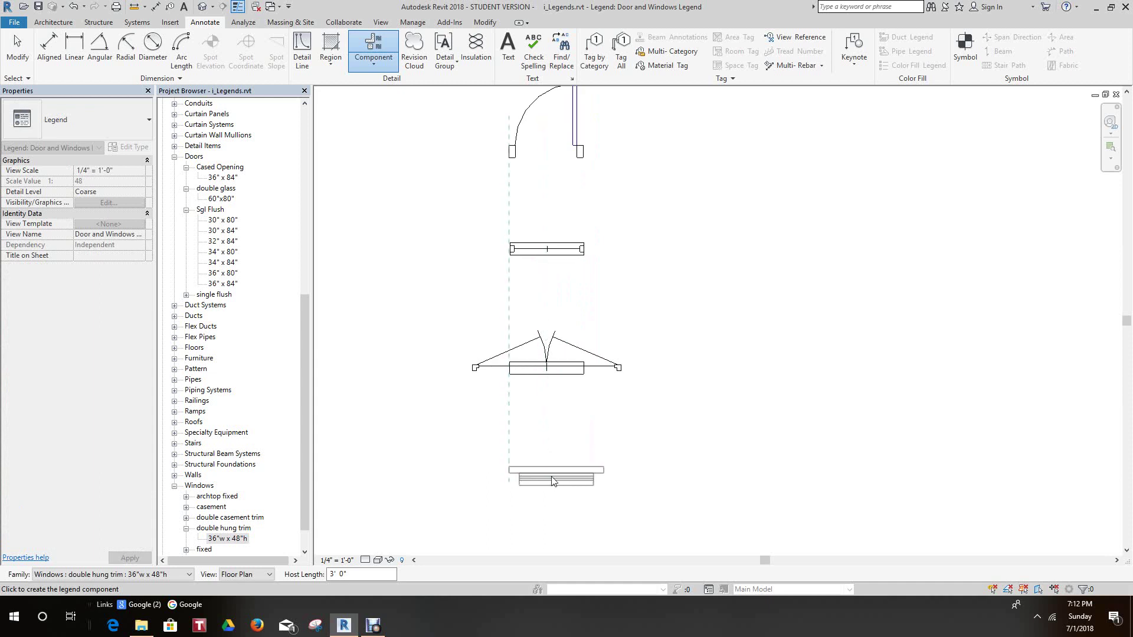
pyautogui.rightClick(548, 489)
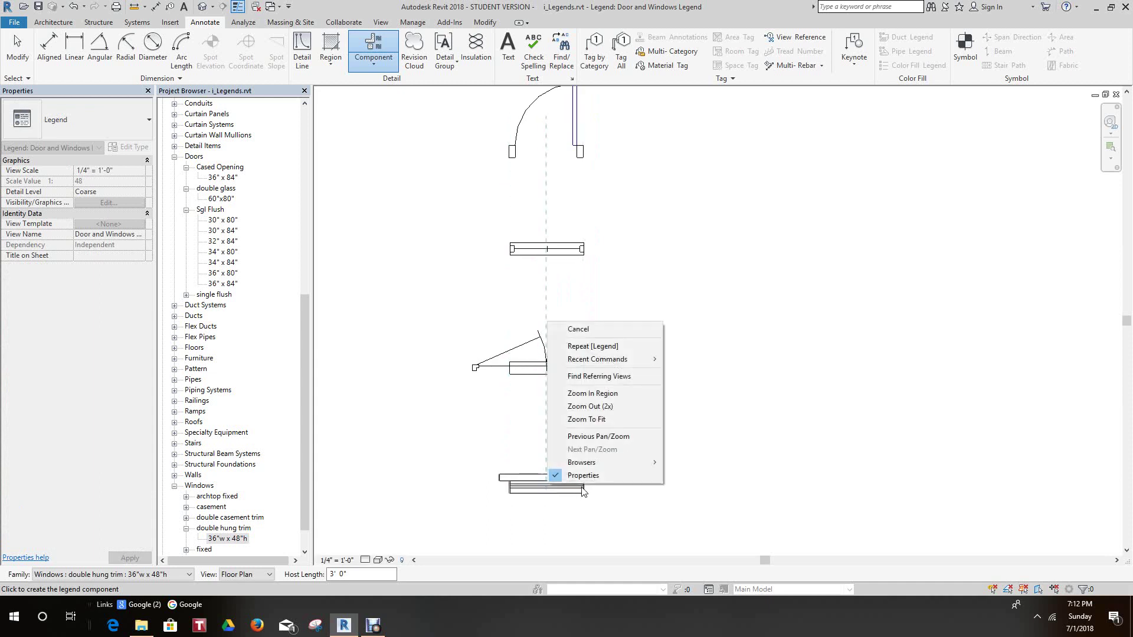
pyautogui.click(593, 330)
pyautogui.scroll(-4, 698, 335)
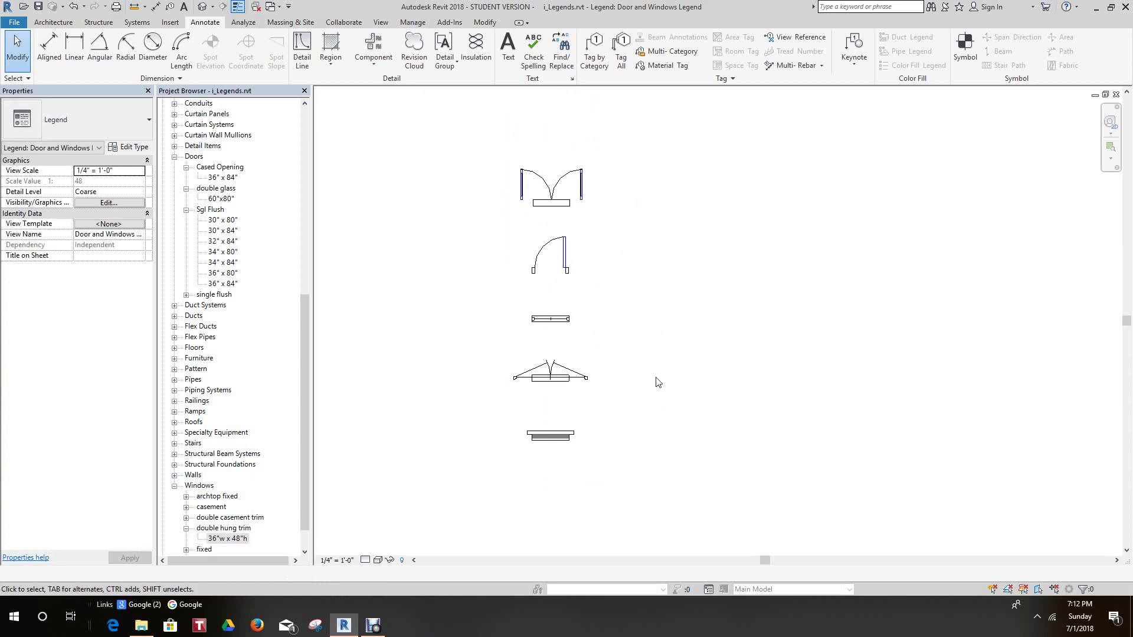
# Step: Place the fixed 36"w x 48"h window as a floor plan component below the double hung window, aligned with the double door's centre
pyautogui.click(186, 551)
pyautogui.click(189, 551)
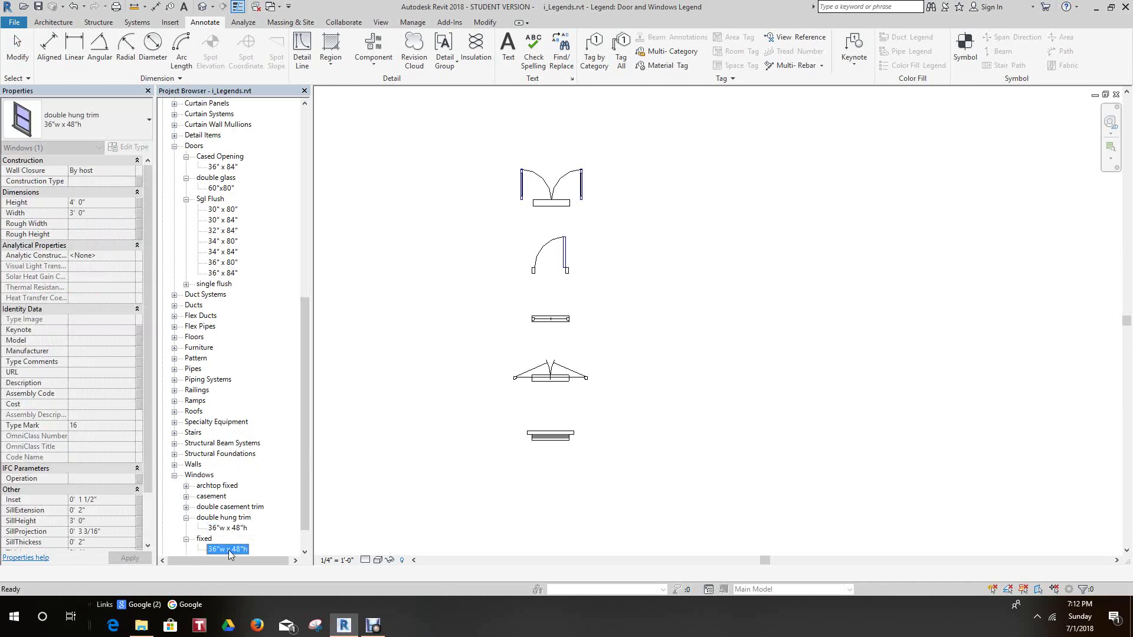
pyautogui.moveTo(254, 555); pyautogui.dragTo(552, 484)
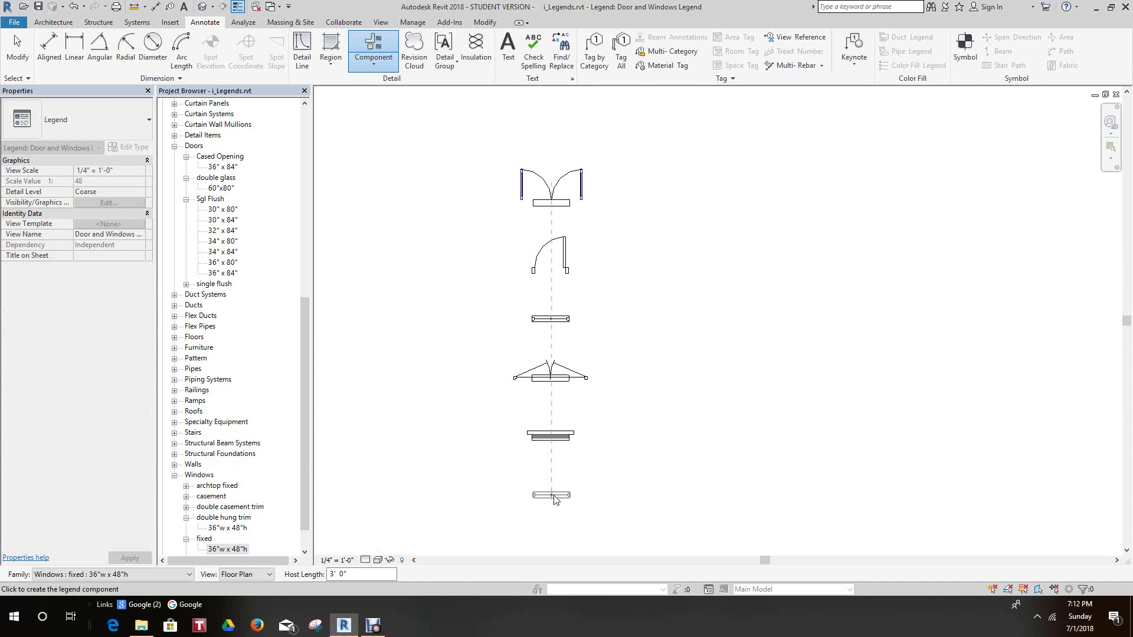
pyautogui.click(554, 497)
pyautogui.rightClick(554, 498)
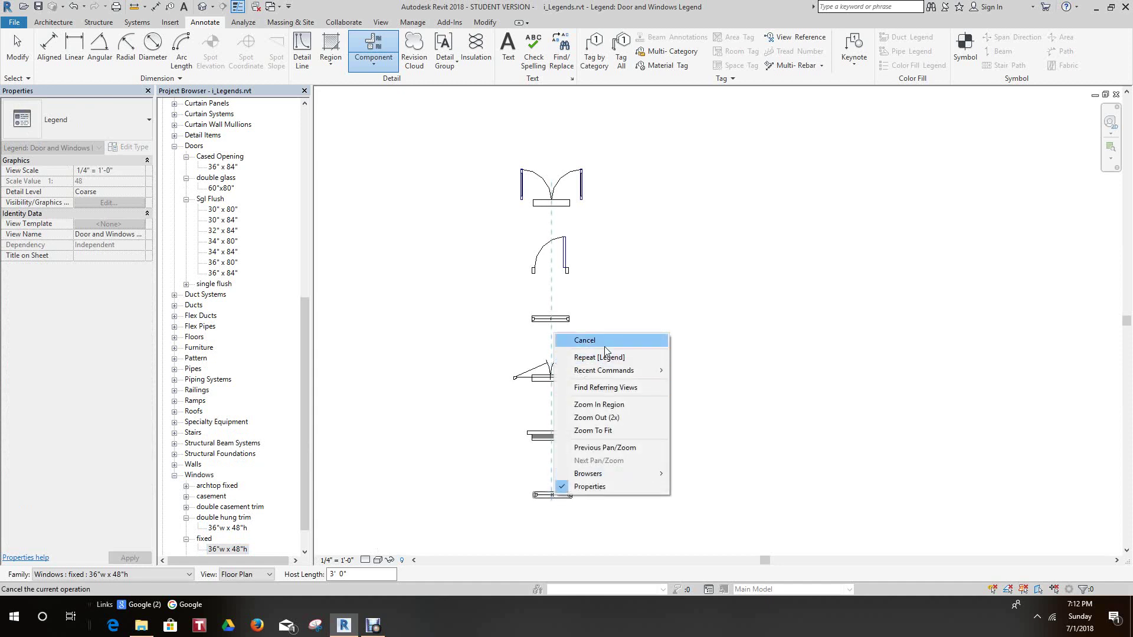
pyautogui.click(605, 348)
# Step: Add the text note "DOUBLE GLASS DOOR" to the right of the double door symbol
pyautogui.scroll(-3, 632, 337)
pyautogui.middleClick(632, 336)
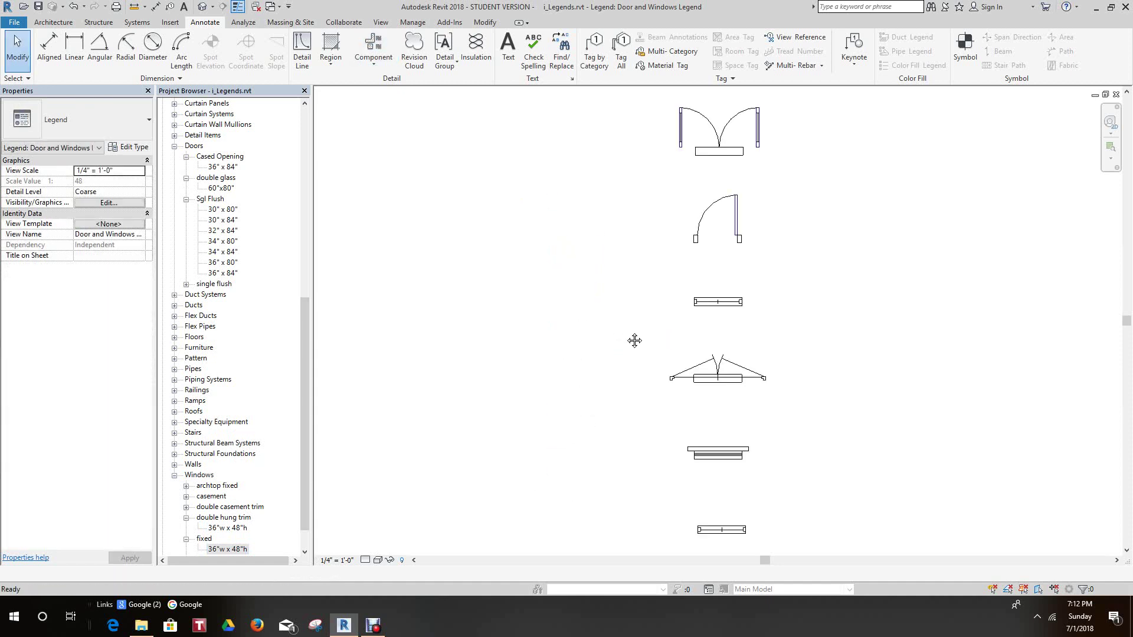
pyautogui.moveTo(635, 341); pyautogui.dragTo(569, 343, button='middle')
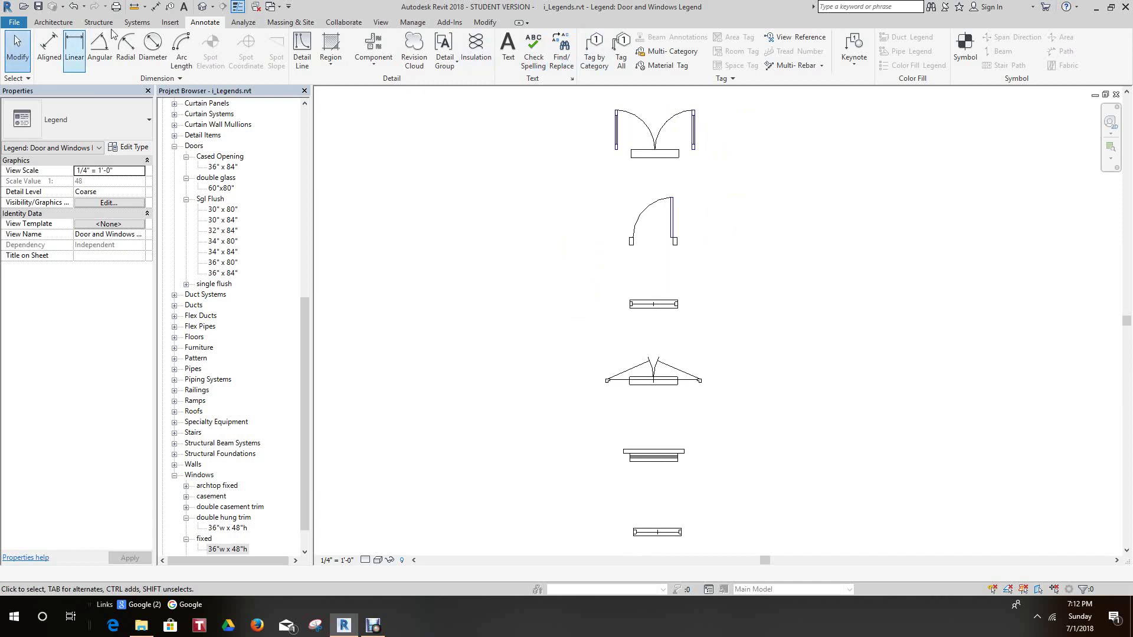
pyautogui.click(505, 43)
pyautogui.moveTo(742, 157); pyautogui.dragTo(625, 317, button='middle')
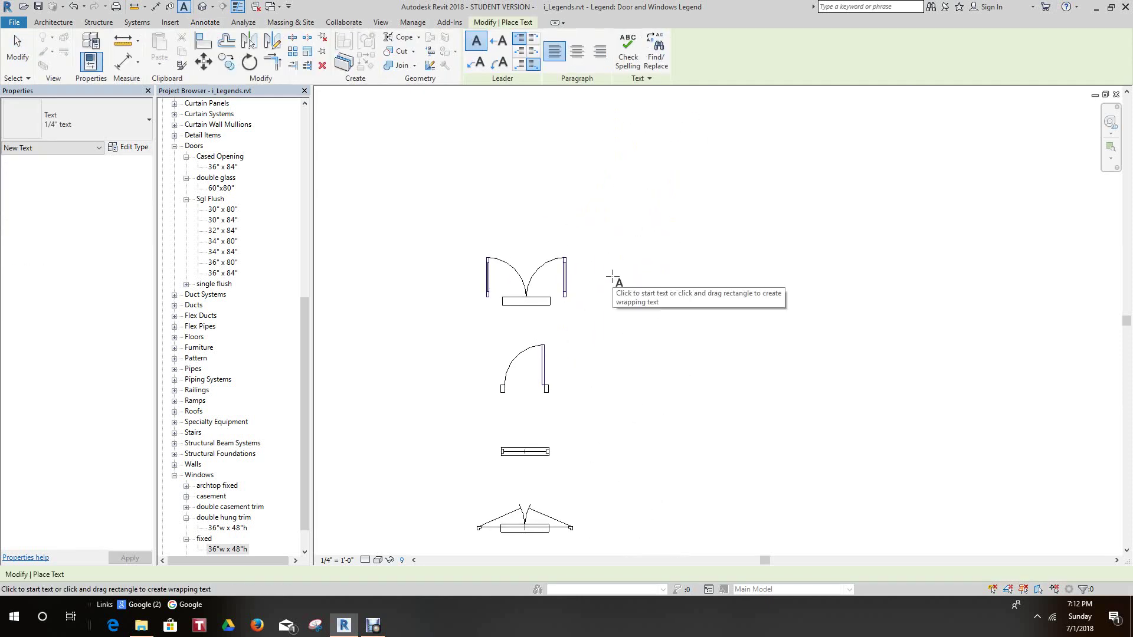
pyautogui.scroll(2, 619, 266)
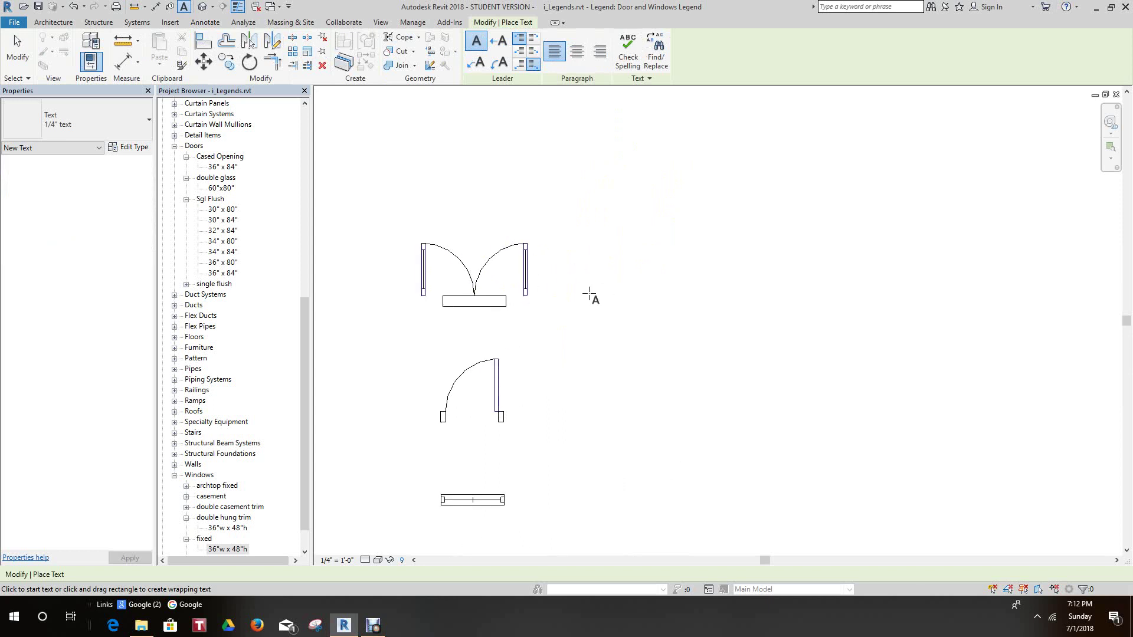
pyautogui.click(561, 279)
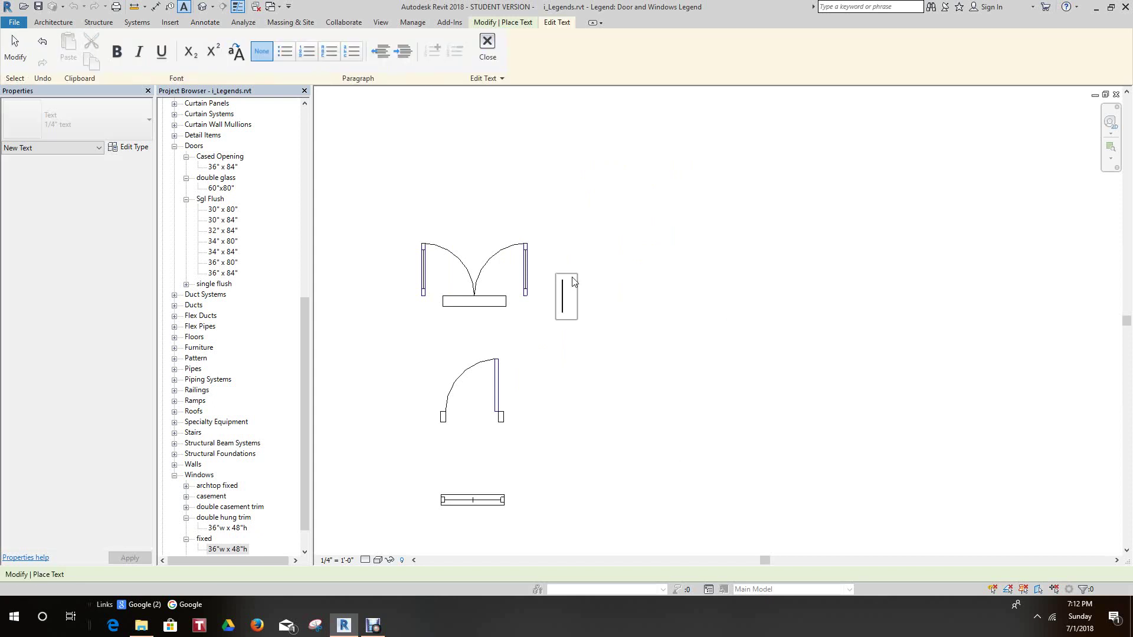
pyautogui.write('do')
pyautogui.press('BackSpace')
pyautogui.press('BackSpace')
pyautogui.write('DOUBLE')
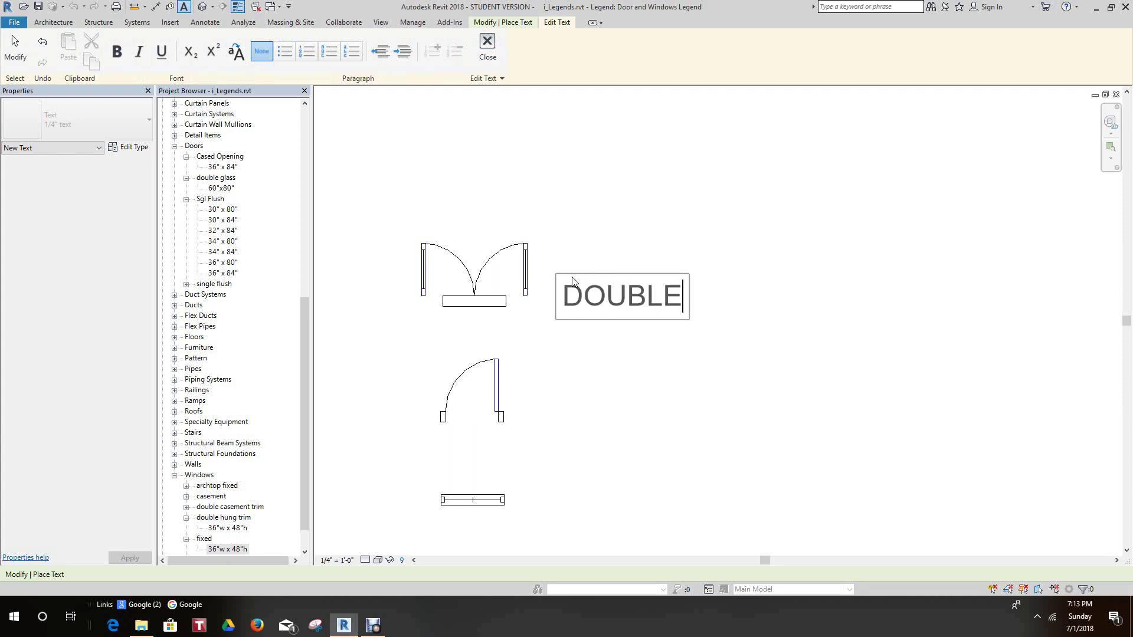
pyautogui.write(' GLAS')
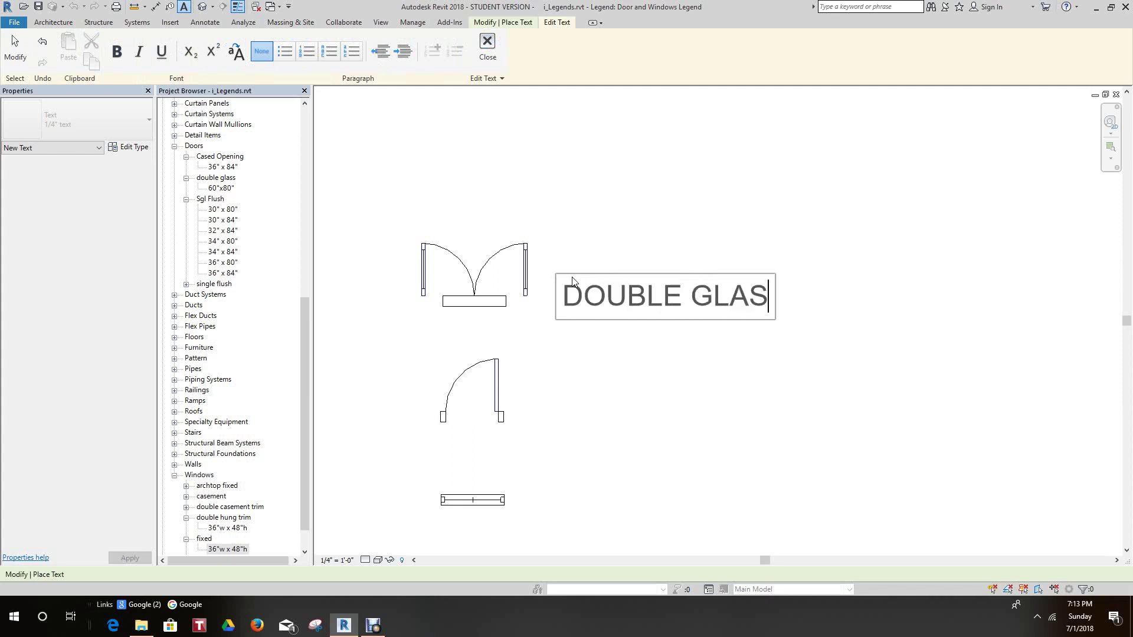
pyautogui.write('S DOOR')
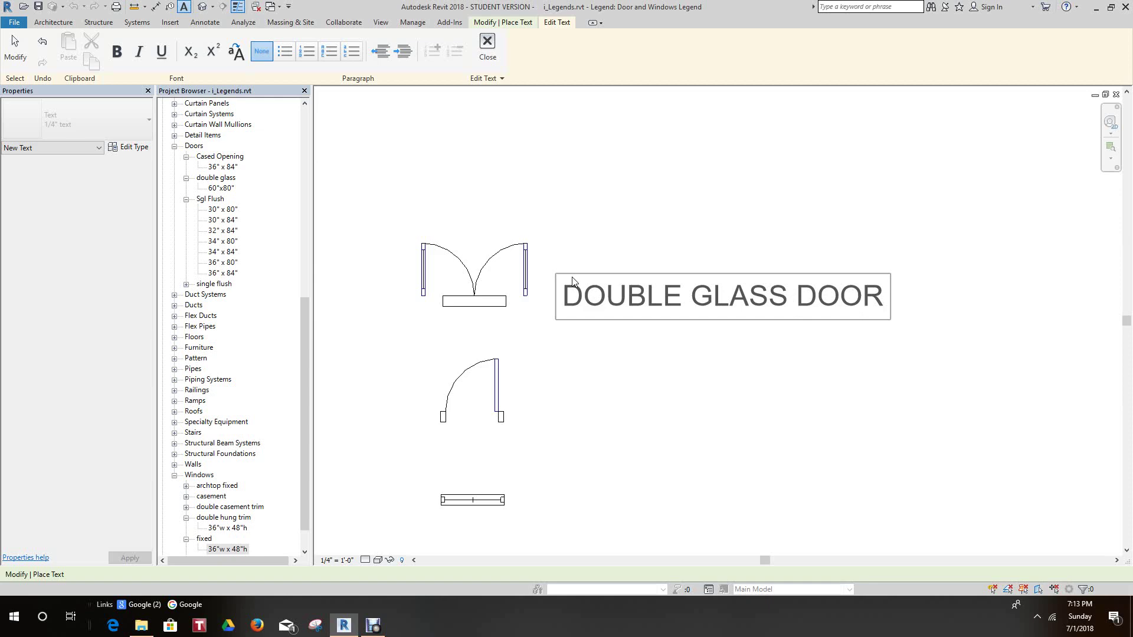
pyautogui.click(732, 231)
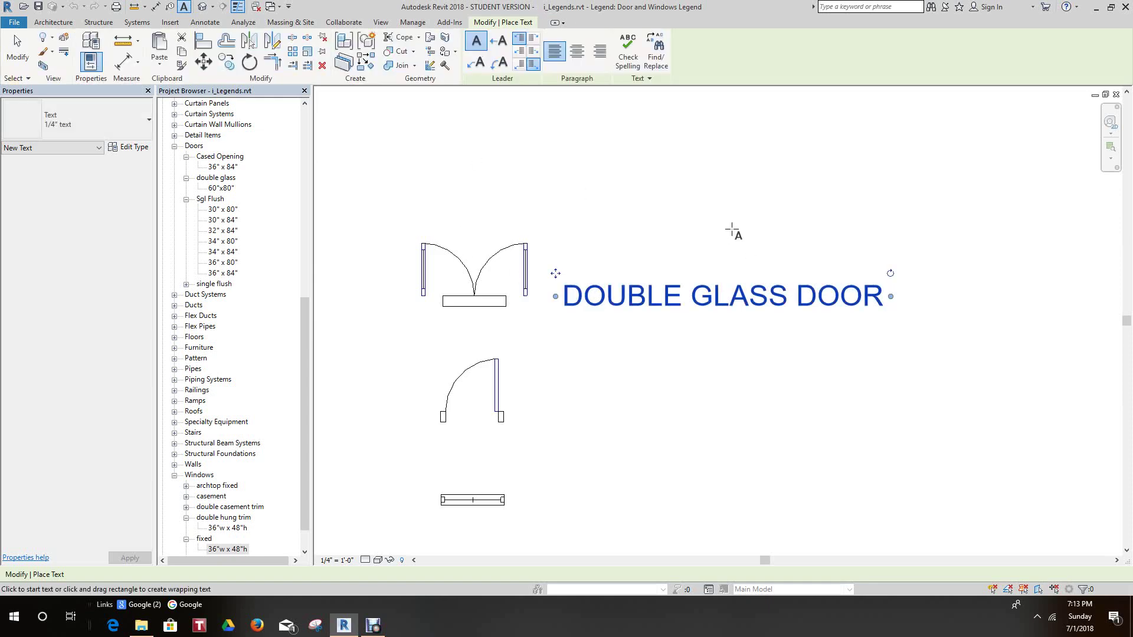
pyautogui.press('Escape')
pyautogui.press('Escape')
# Step: Move the "DOUBLE GLASS DOOR" note slightly upward so it is level with the middle of the double door symbol
pyautogui.click(584, 293)
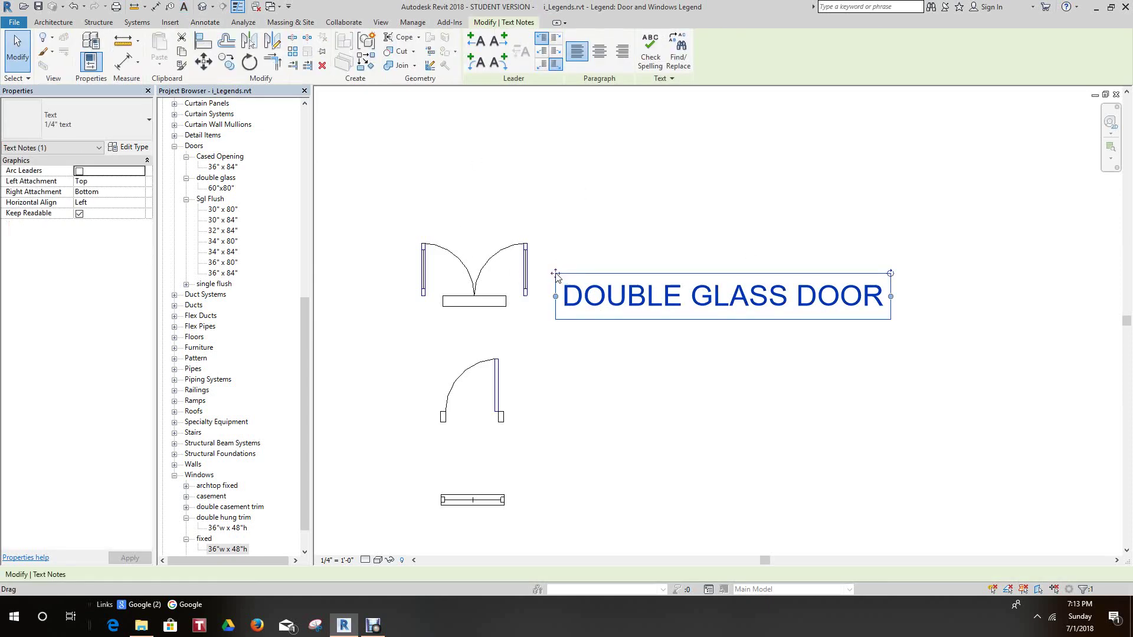
pyautogui.moveTo(558, 274); pyautogui.dragTo(559, 249)
pyautogui.click(648, 362)
# Step: Add the text note "SINGLE FLUSH DOOR" beside the single door symbol, left-aligned with the note above
pyautogui.scroll(-2, 628, 316)
pyautogui.moveTo(627, 313); pyautogui.dragTo(587, 215, button='middle')
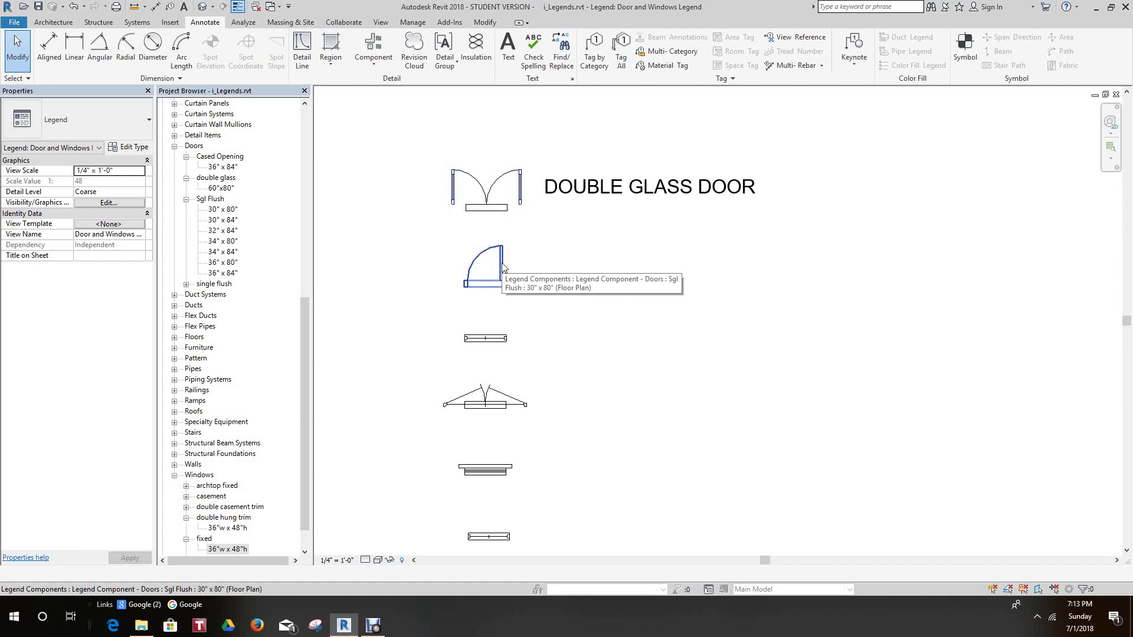
pyautogui.click(511, 45)
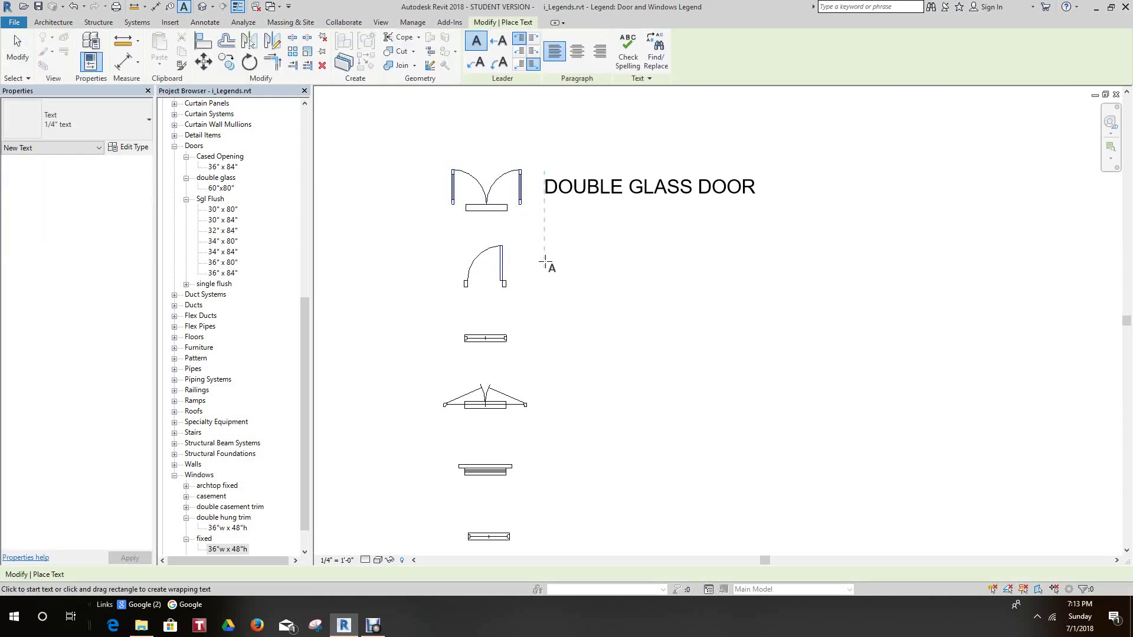
pyautogui.click(544, 260)
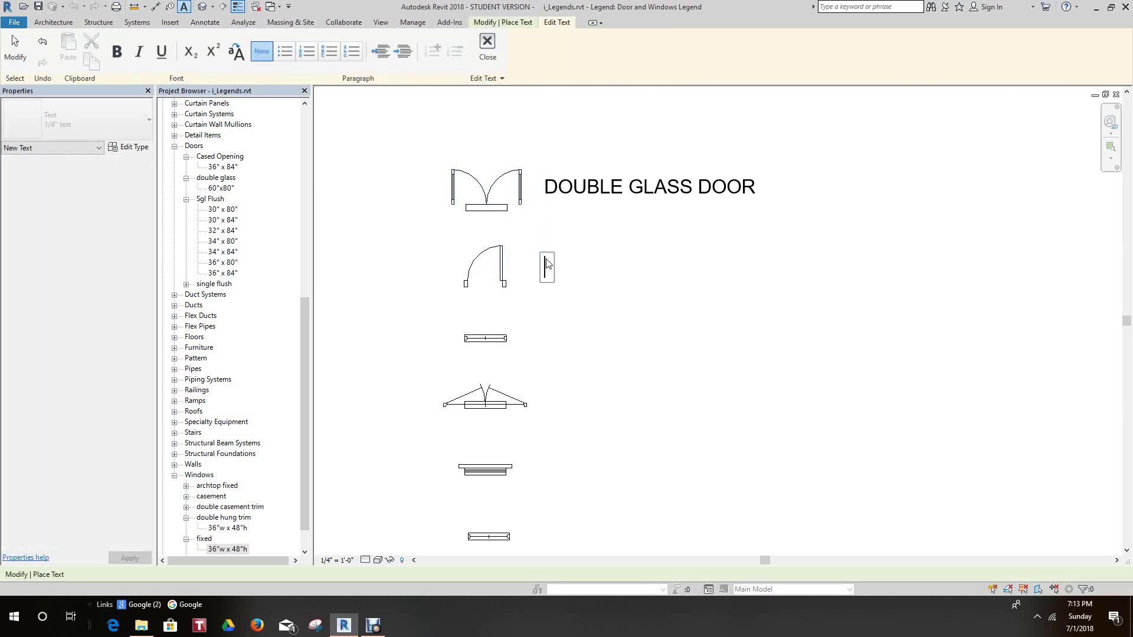
pyautogui.write('SINGLE ')
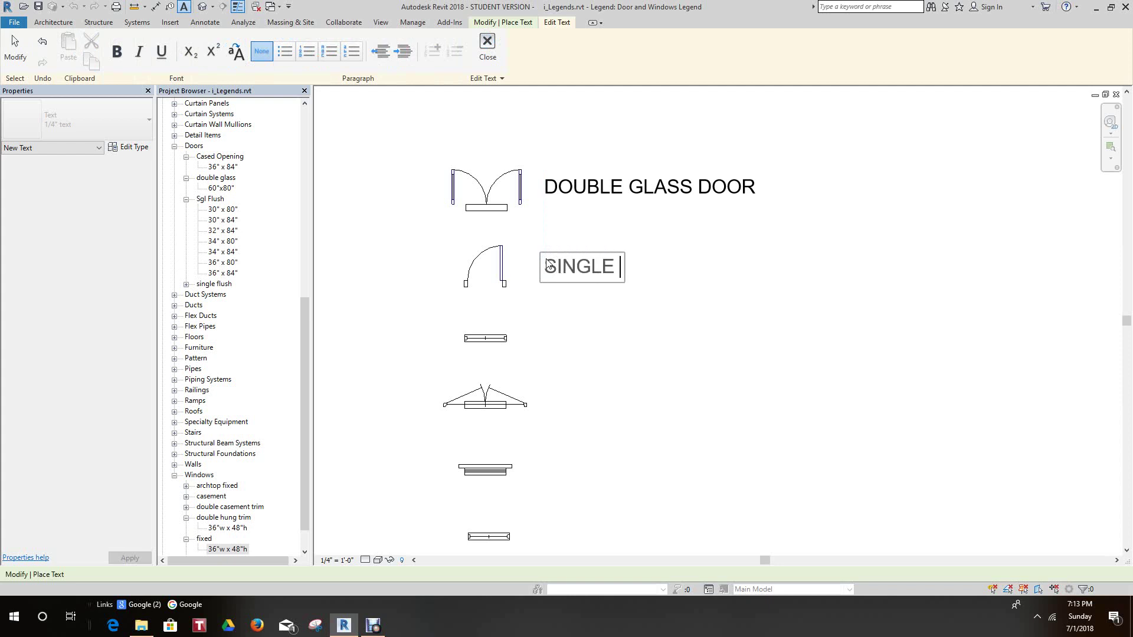
pyautogui.write('FLUSH ')
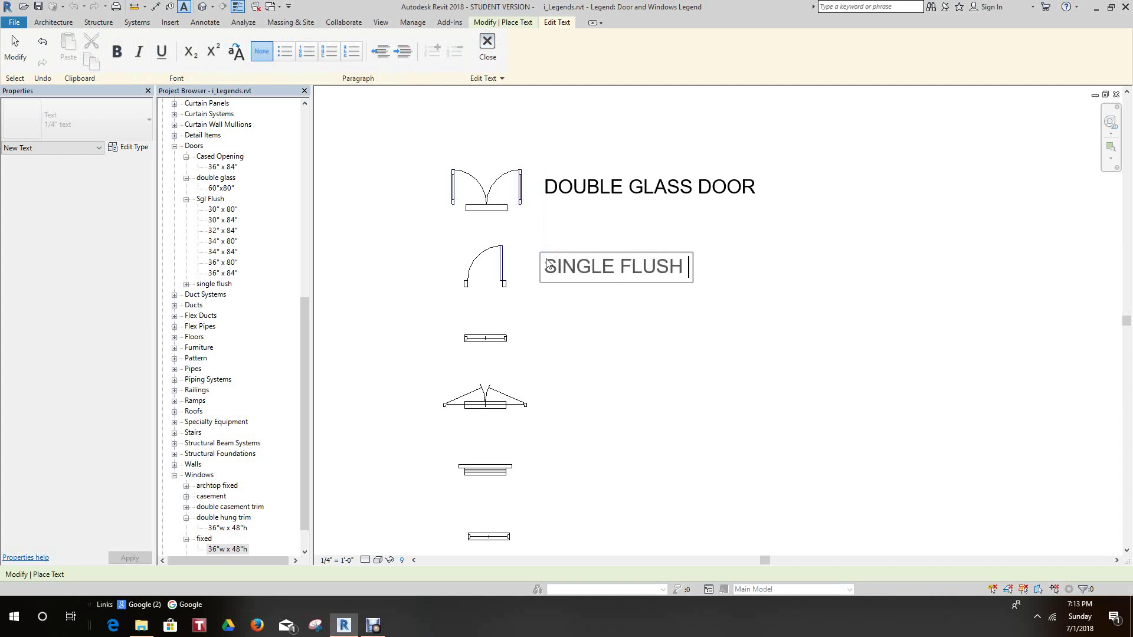
pyautogui.write('DOOR')
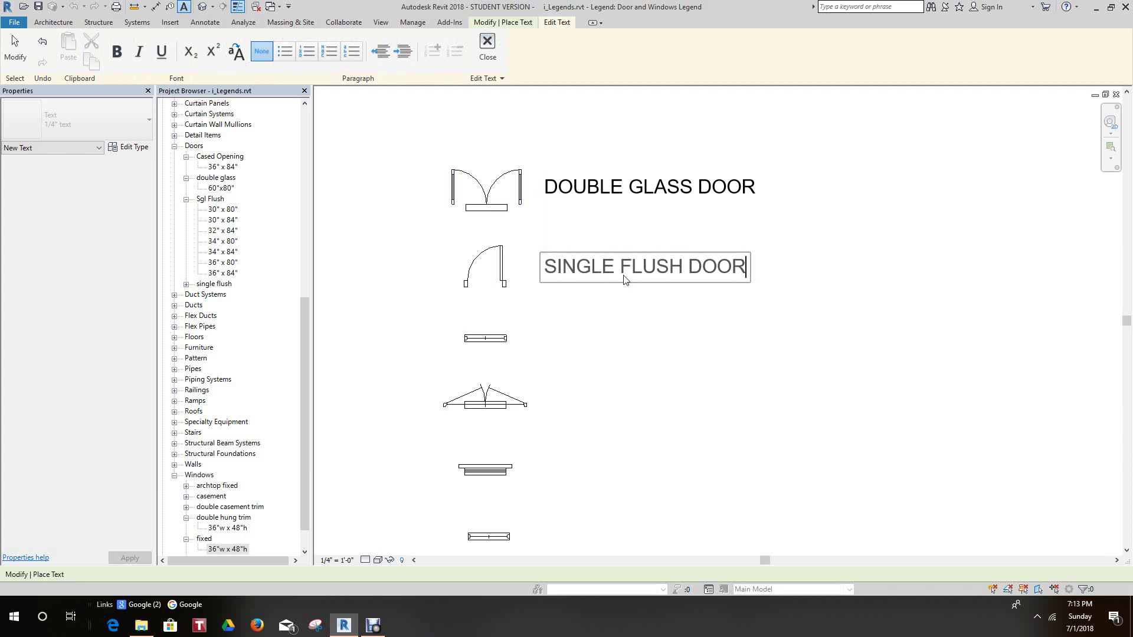
pyautogui.click(667, 384)
pyautogui.scroll(-1, 647, 374)
pyautogui.moveTo(648, 374); pyautogui.dragTo(557, 350, button='middle')
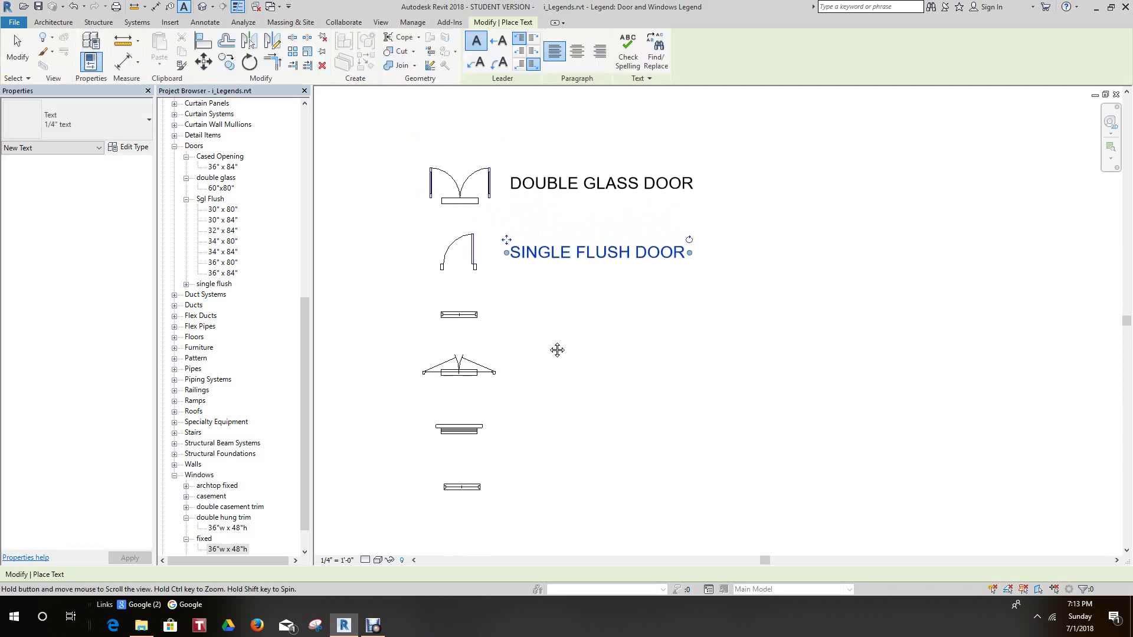
pyautogui.click(509, 313)
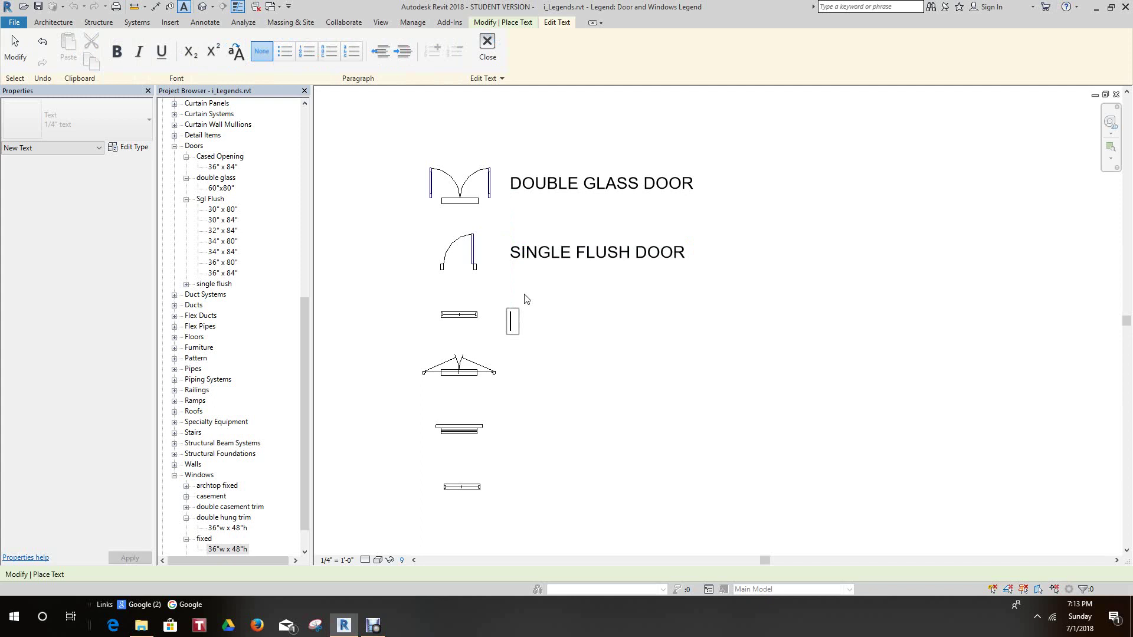
pyautogui.write('ARCH TOP FI')
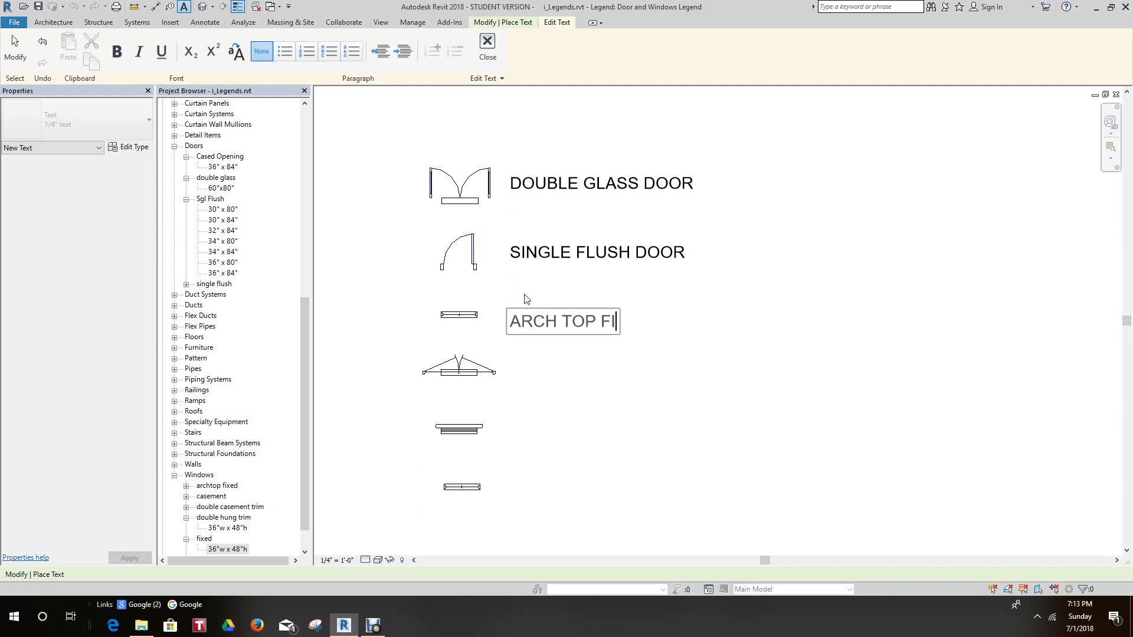
pyautogui.write('XED')
pyautogui.press('Escape')
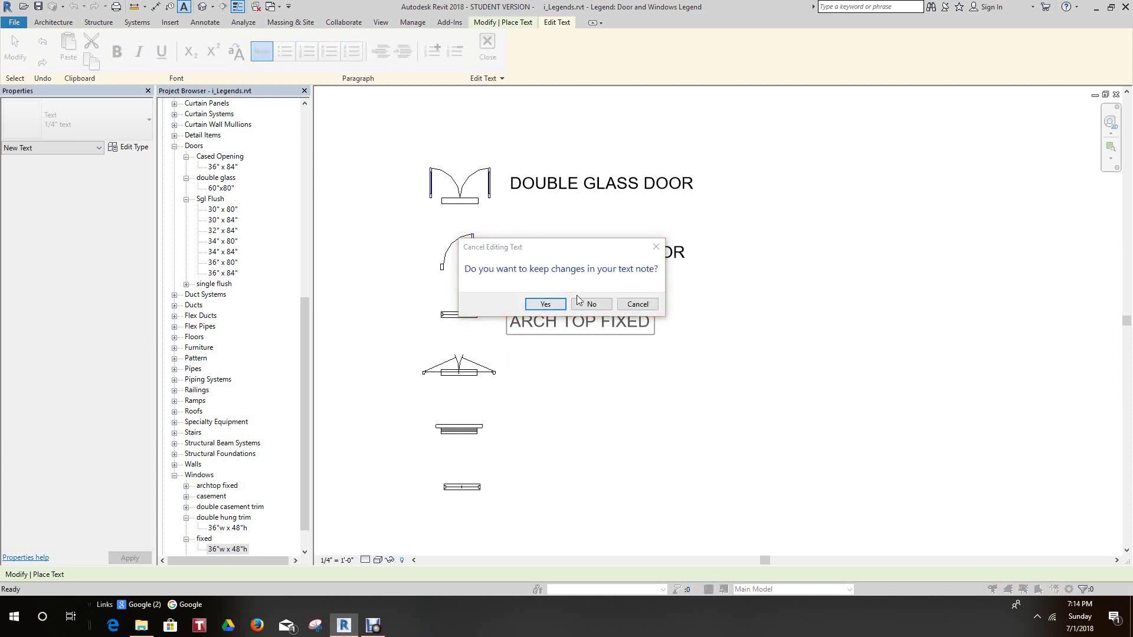
pyautogui.click(591, 304)
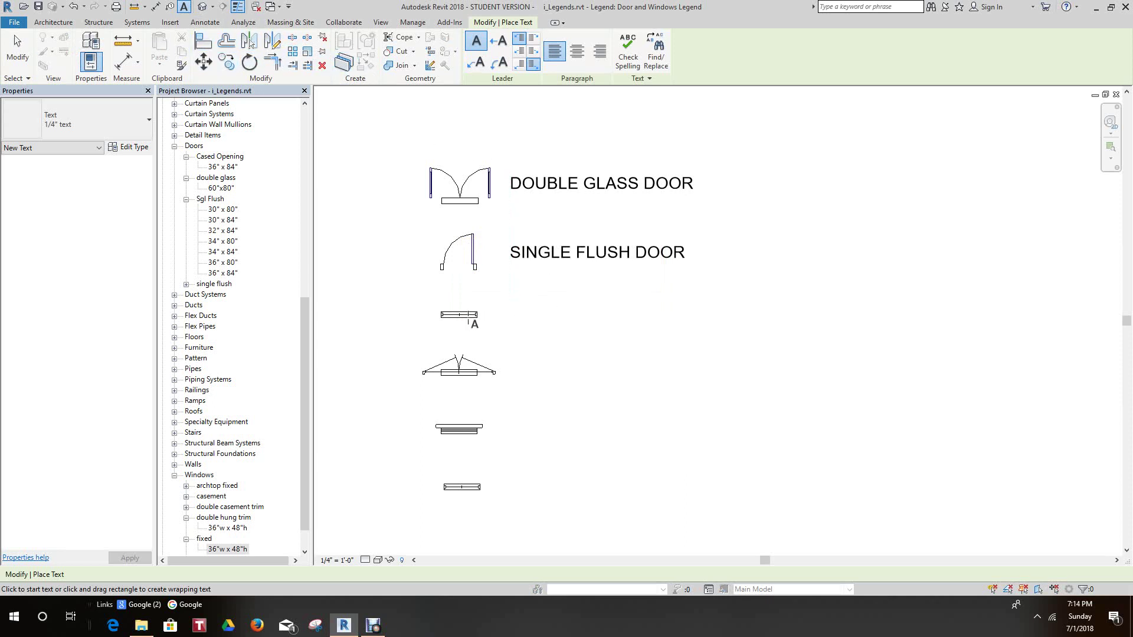
pyautogui.press('Escape')
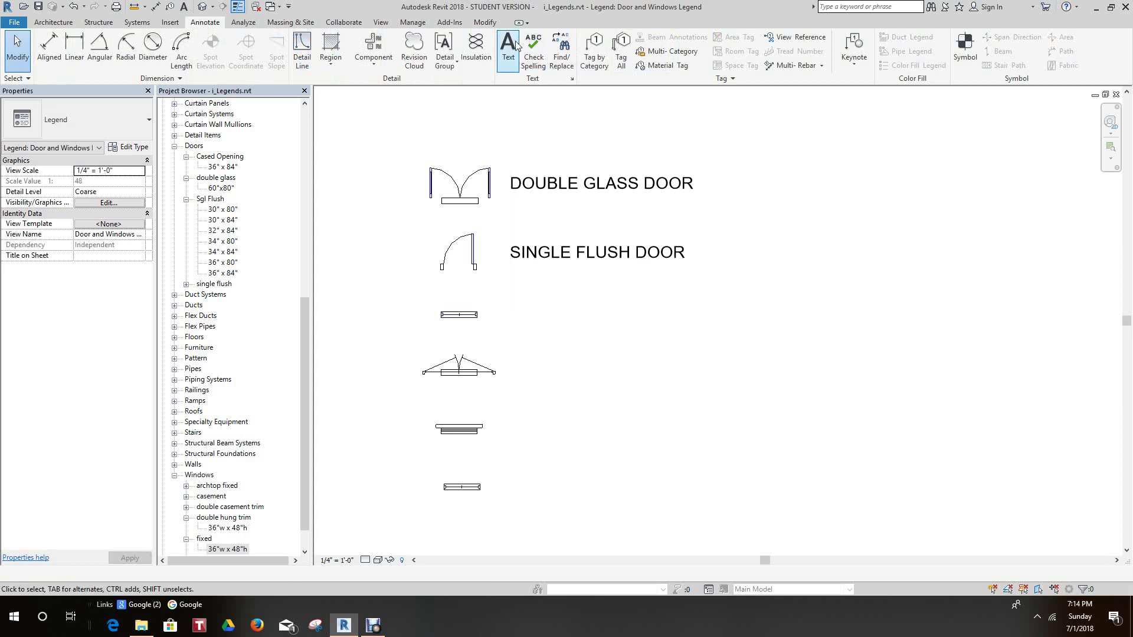
# Step: Add the text note "ARCHTOP FIXED" beside the archtop window symbol, left-aligned with the notes above and level with the symbol
pyautogui.click(508, 47)
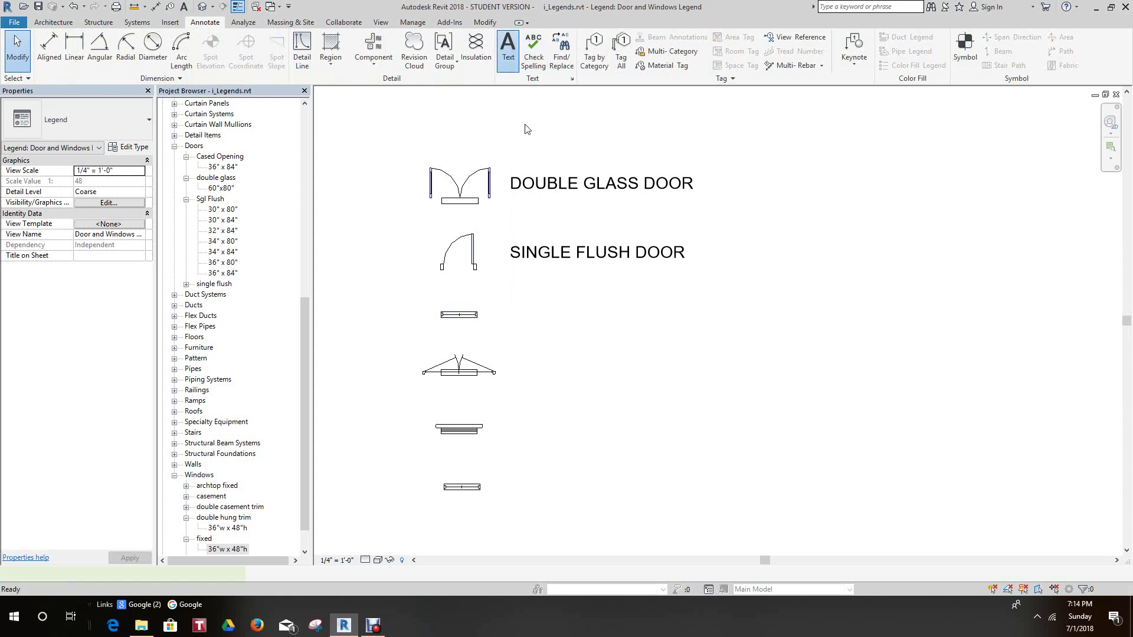
pyautogui.click(511, 313)
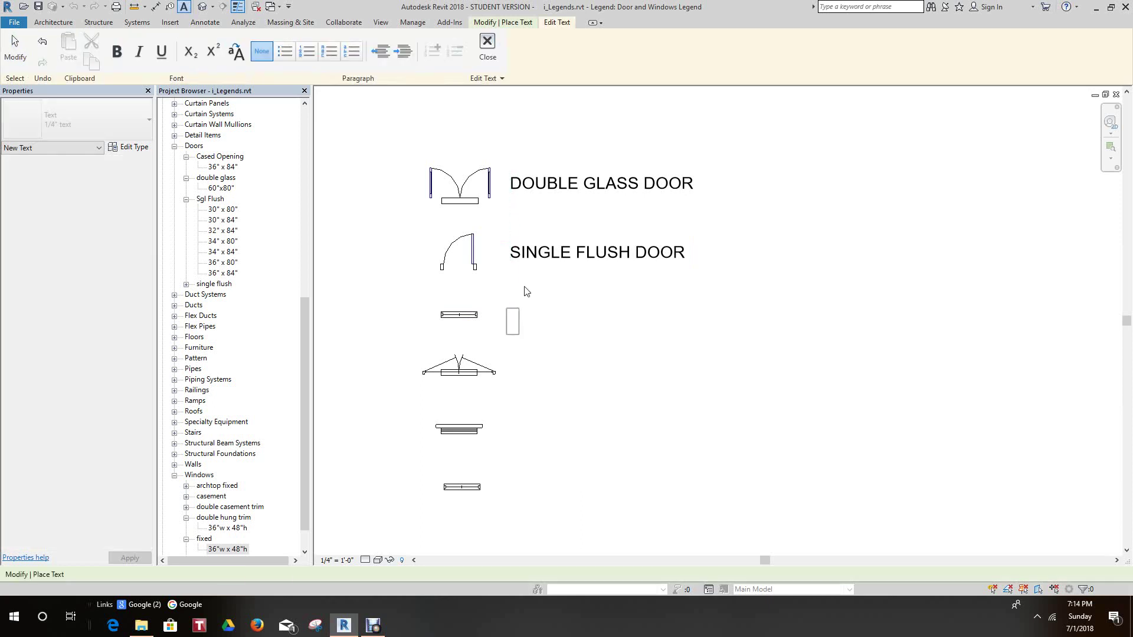
pyautogui.write('ARCH')
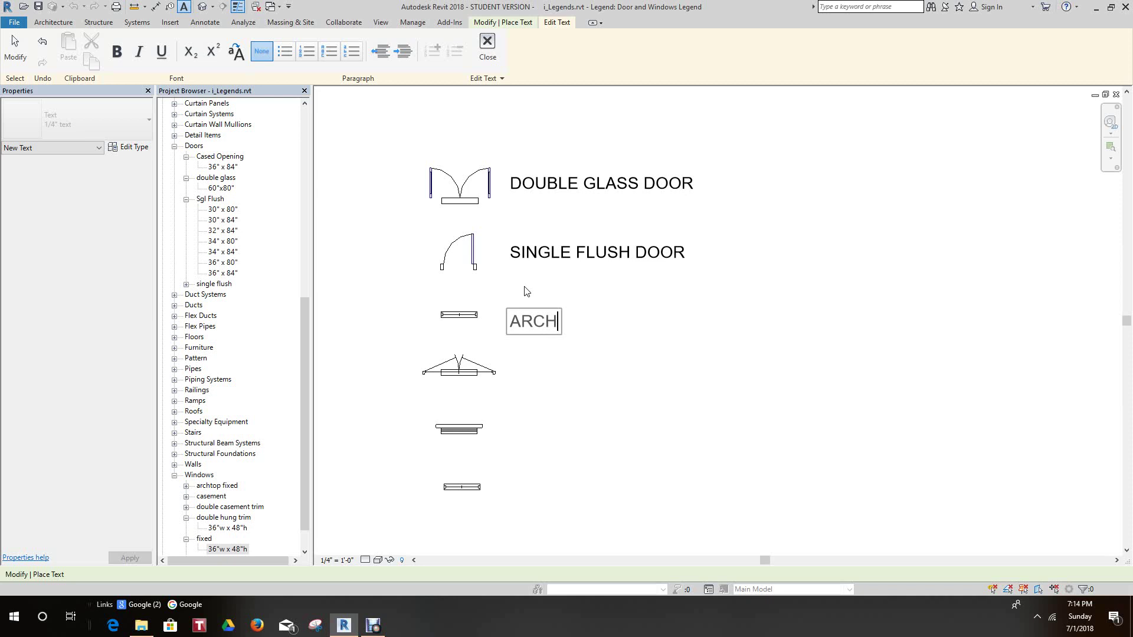
pyautogui.write('TOP FIXED')
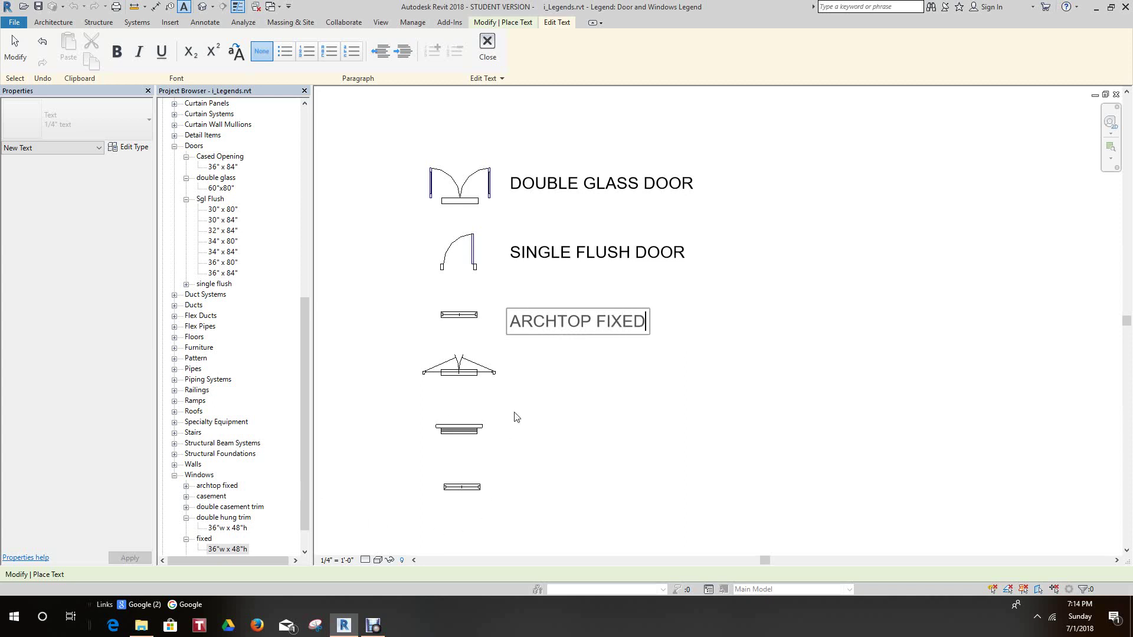
pyautogui.press('Escape')
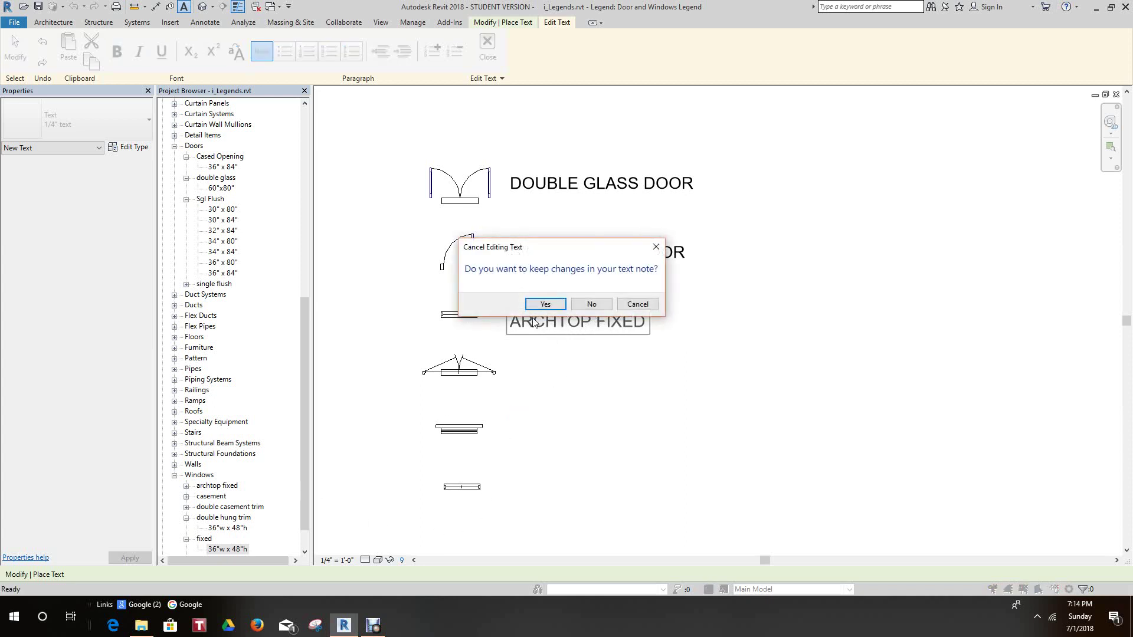
pyautogui.click(544, 304)
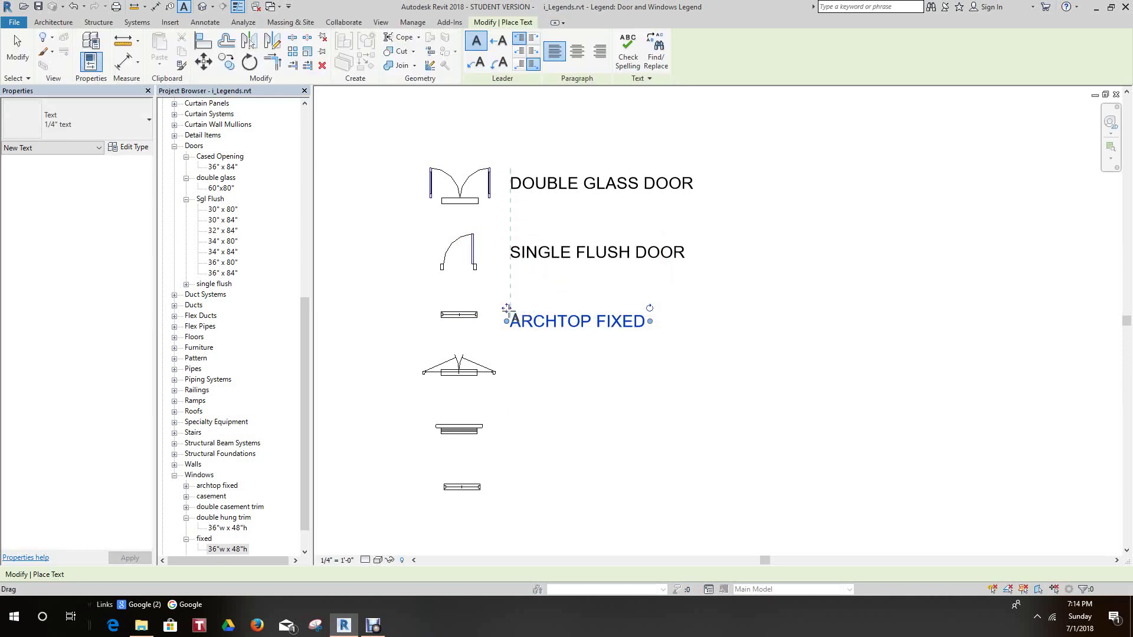
pyautogui.moveTo(507, 308); pyautogui.dragTo(507, 310)
pyautogui.scroll(2, 560, 331)
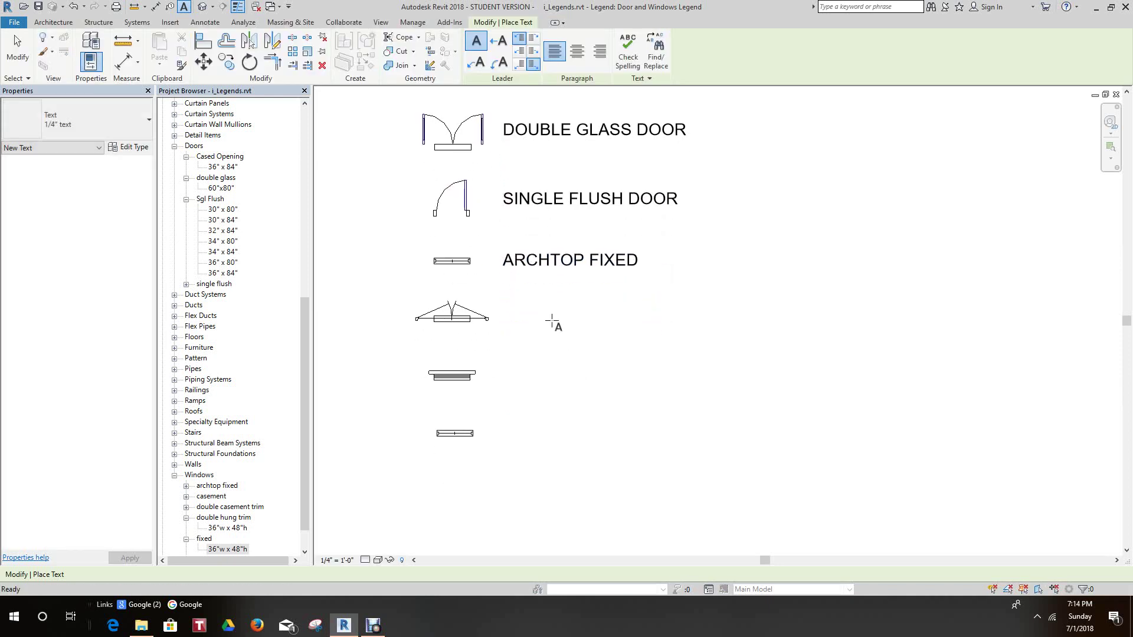
pyautogui.press('Escape')
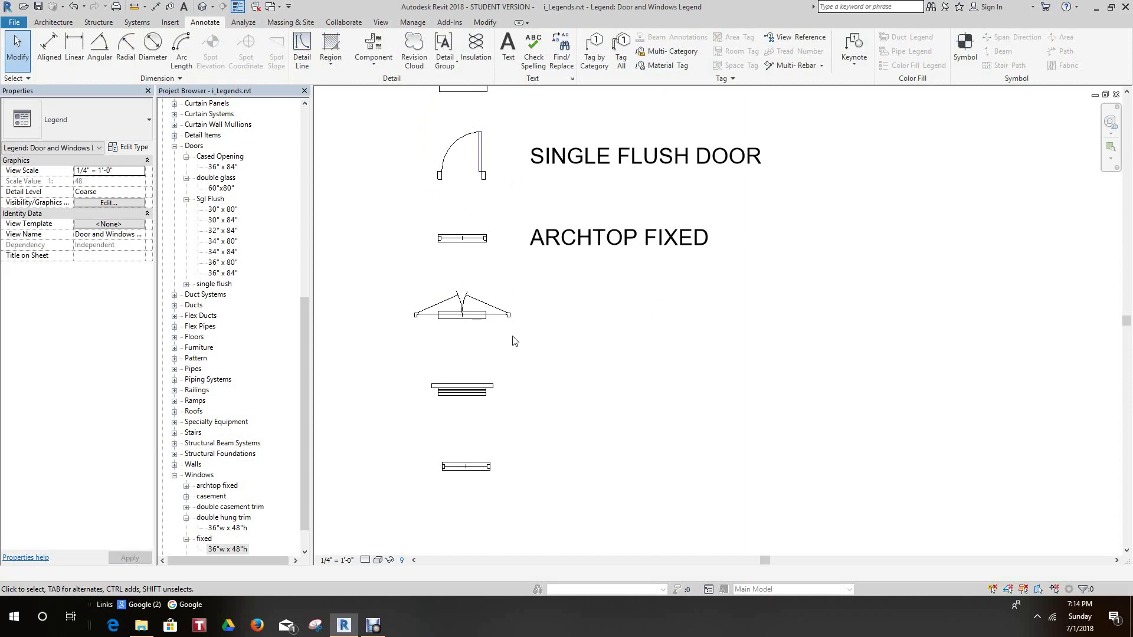
# Step: Add the text note "DOUBLE CASEMENT WITH TRIM" beside the double casement symbol, left-aligned with the notes above, and shift it slightly upward
pyautogui.click(507, 47)
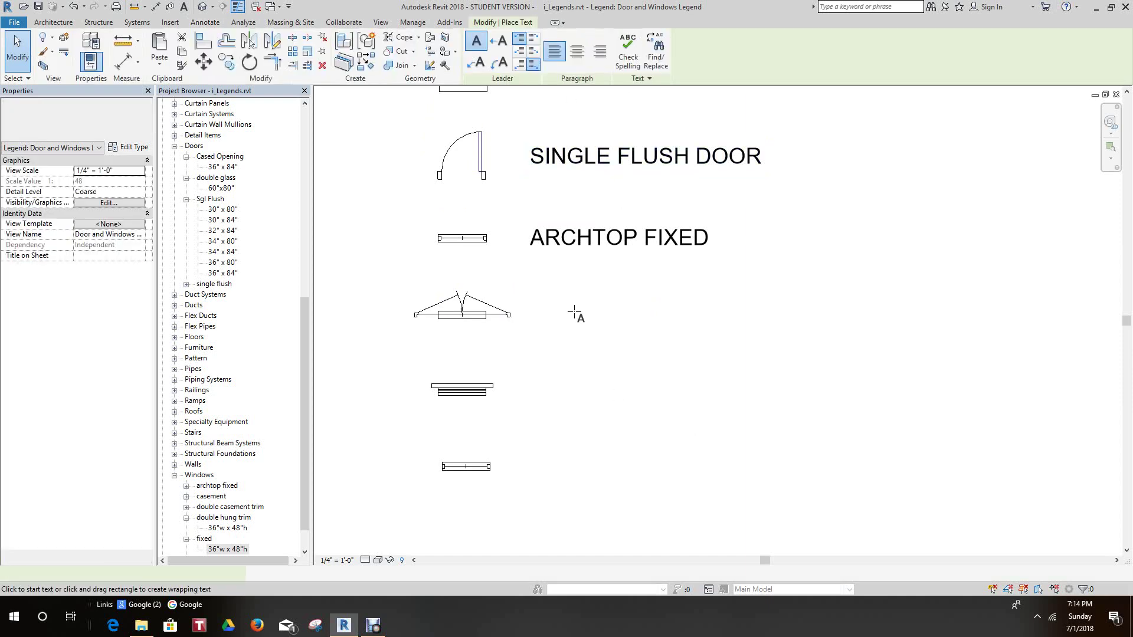
pyautogui.click(533, 302)
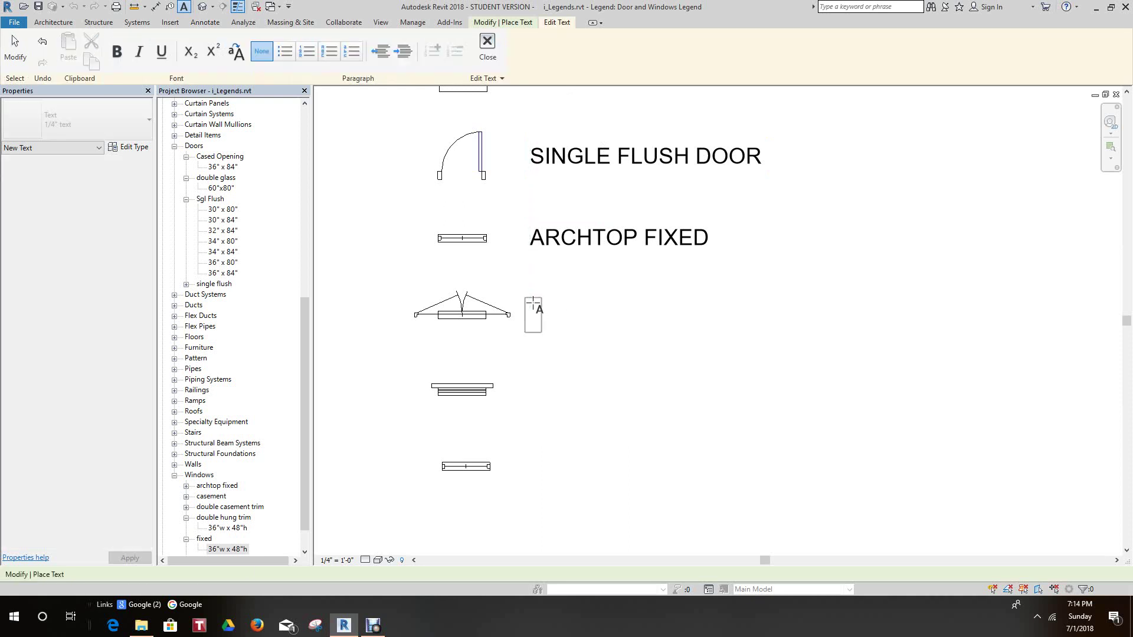
pyautogui.write('DO')
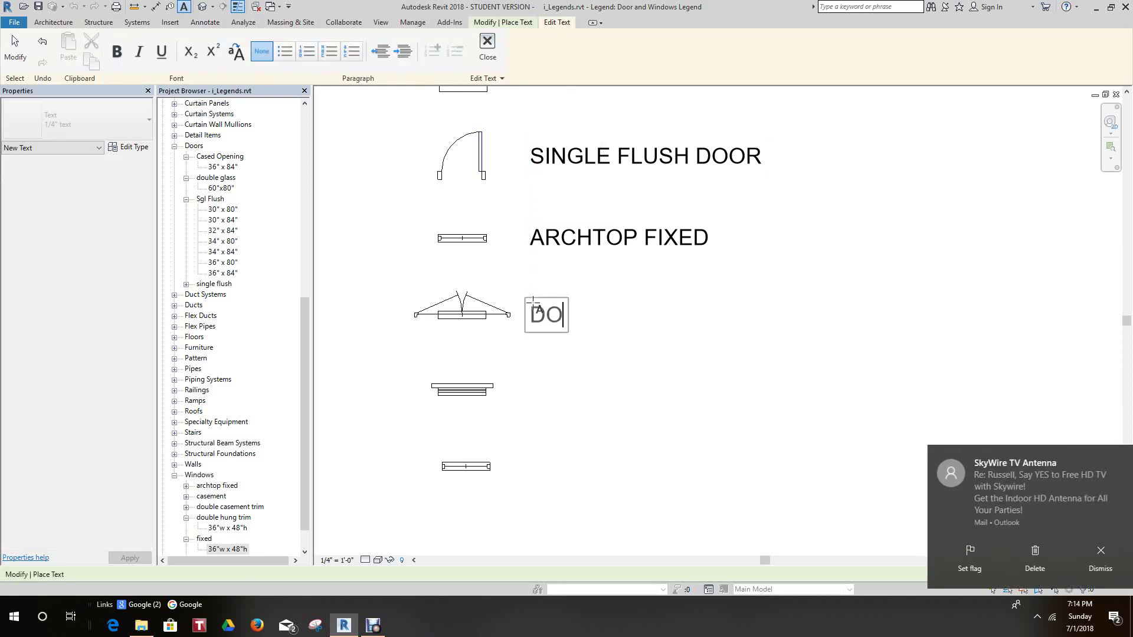
pyautogui.write('UBLE')
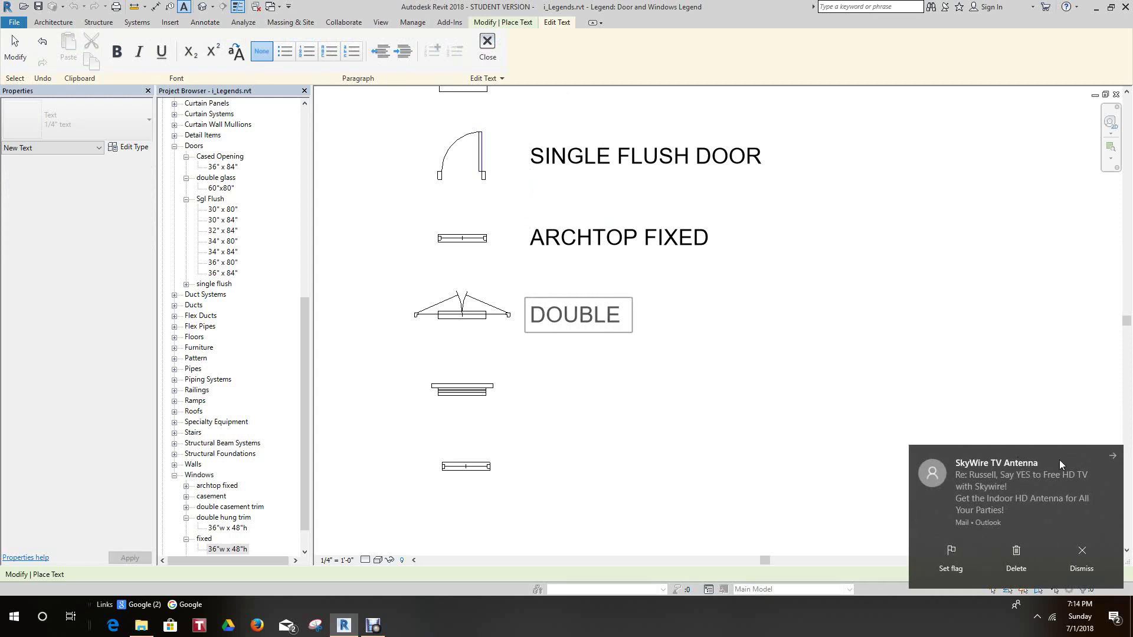
pyautogui.click(1112, 460)
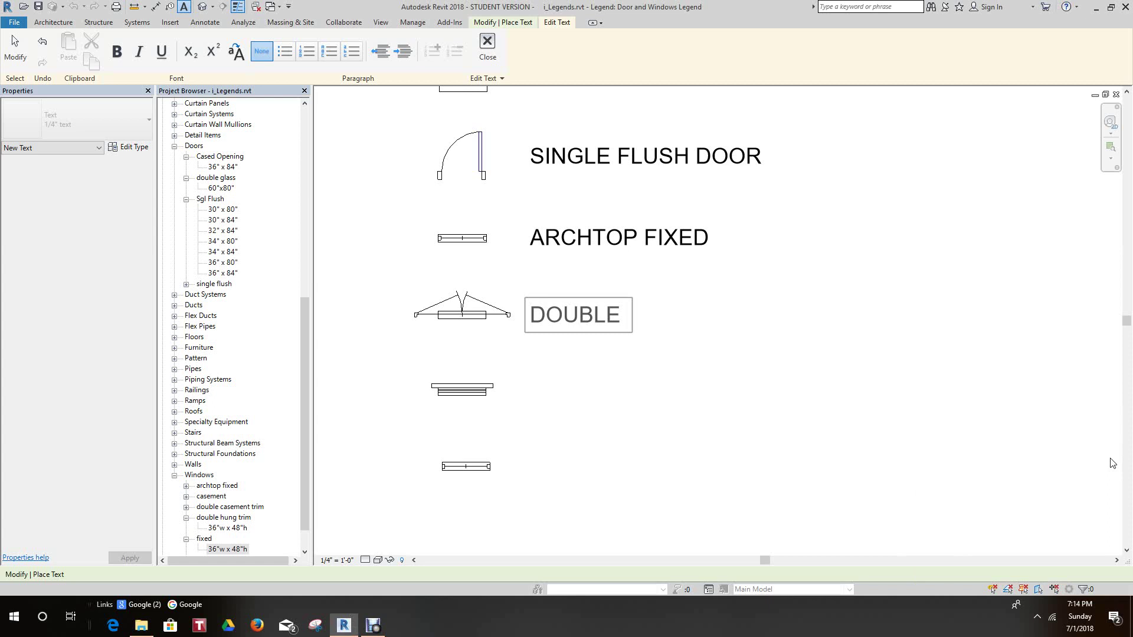
pyautogui.write('CASEME')
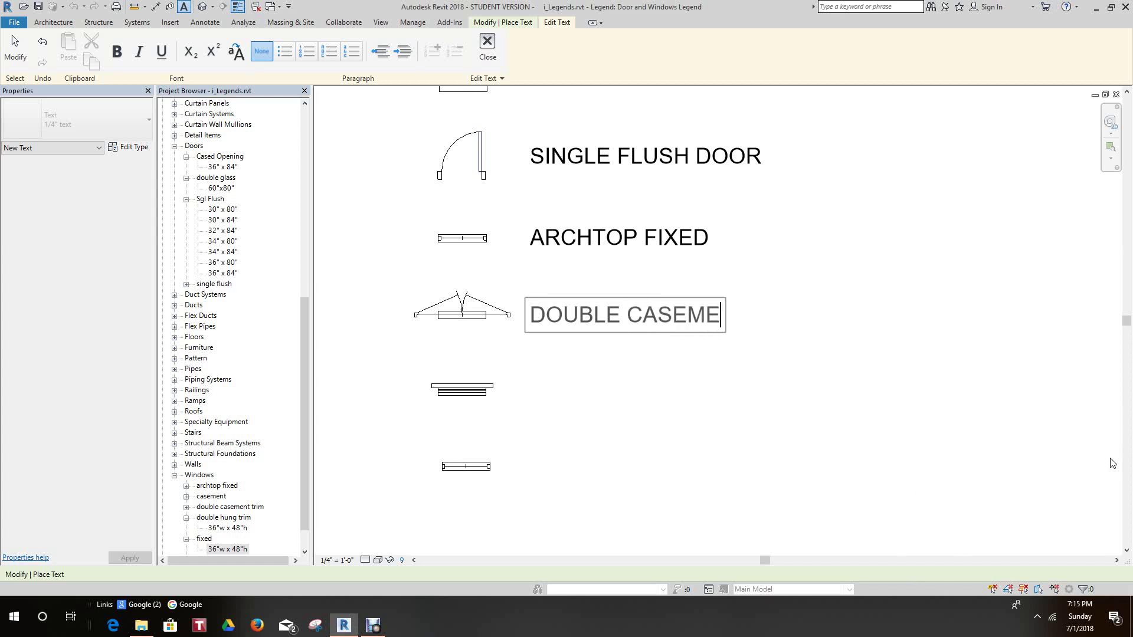
pyautogui.write('NT')
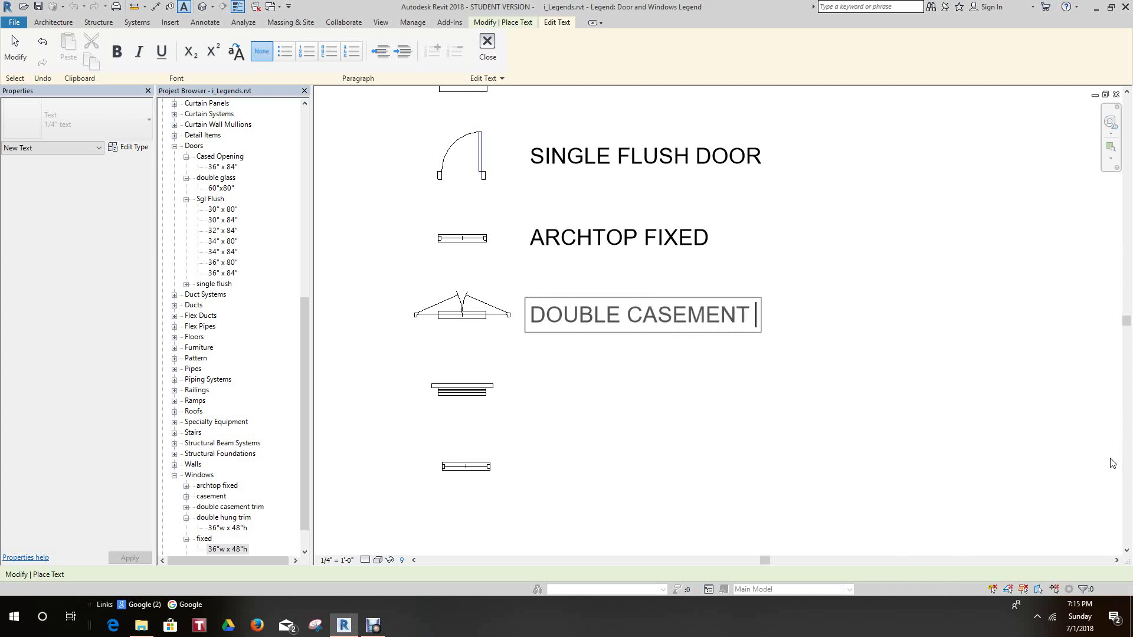
pyautogui.write(' WITH')
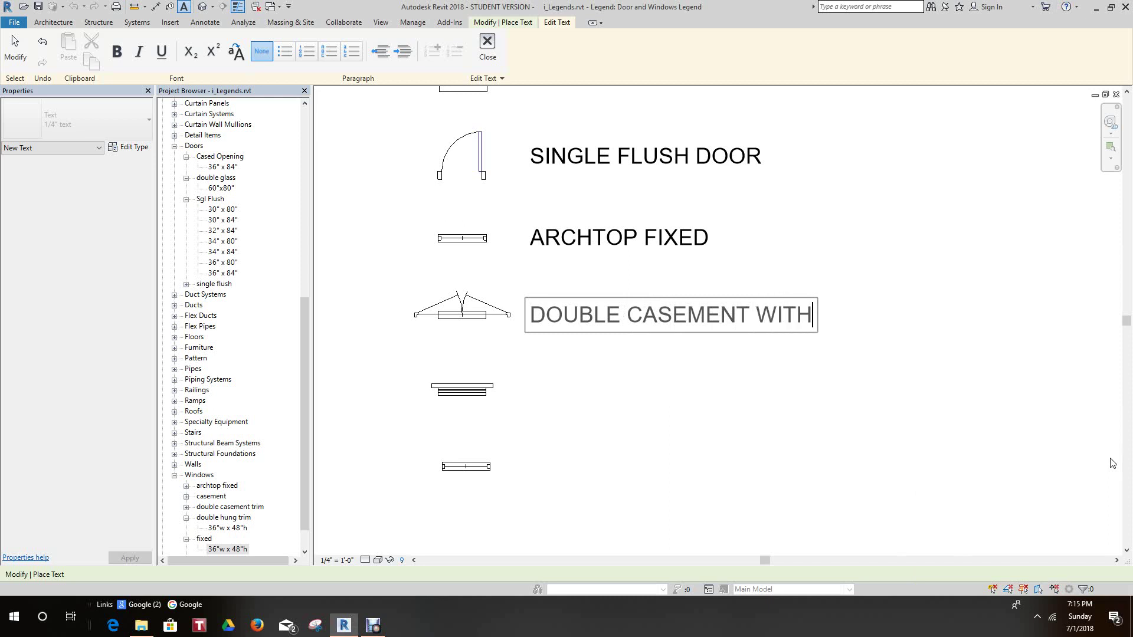
pyautogui.write(' TRIM')
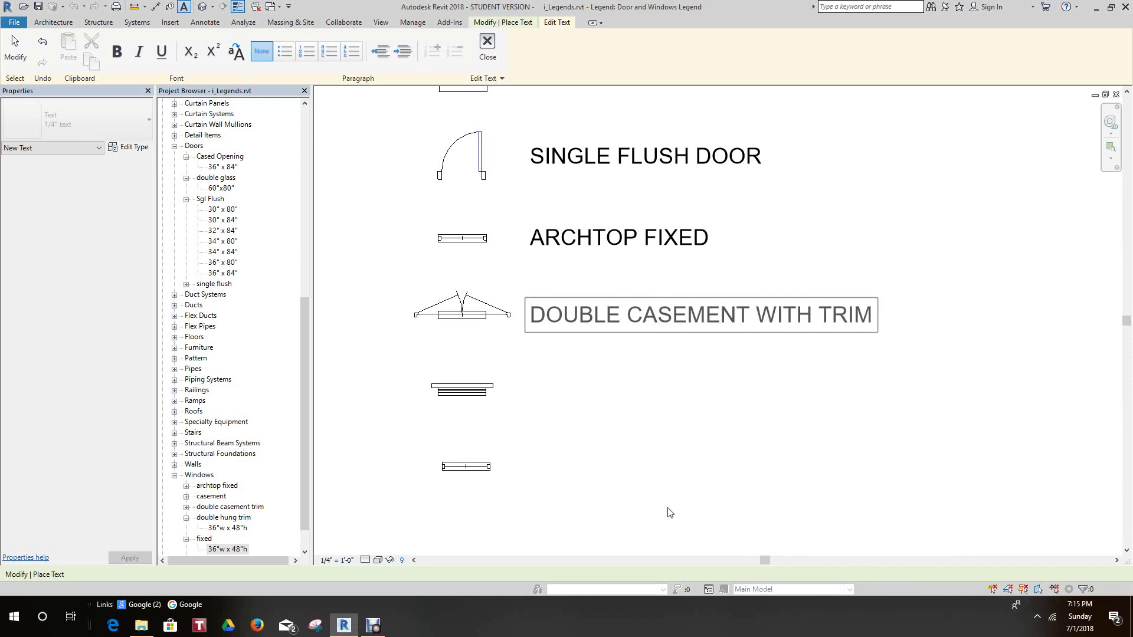
pyautogui.click(580, 325)
pyautogui.click(910, 344)
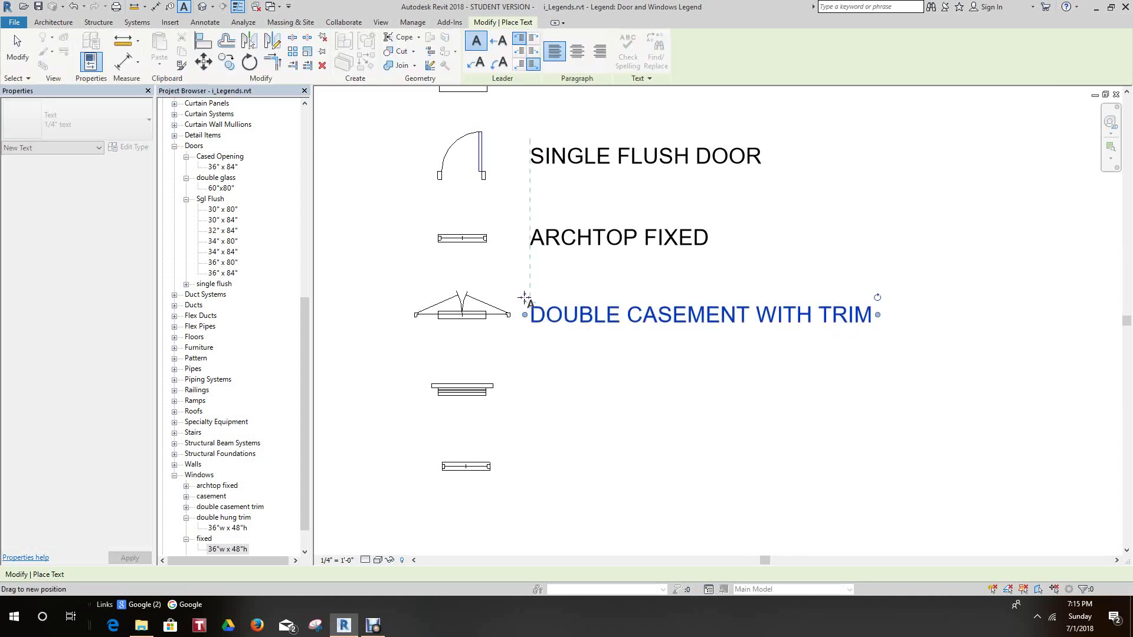
pyautogui.moveTo(525, 298)
pyautogui.mouseDown()
pyautogui.moveTo(525, 280)
pyautogui.moveTo(525, 292)
pyautogui.mouseUp()
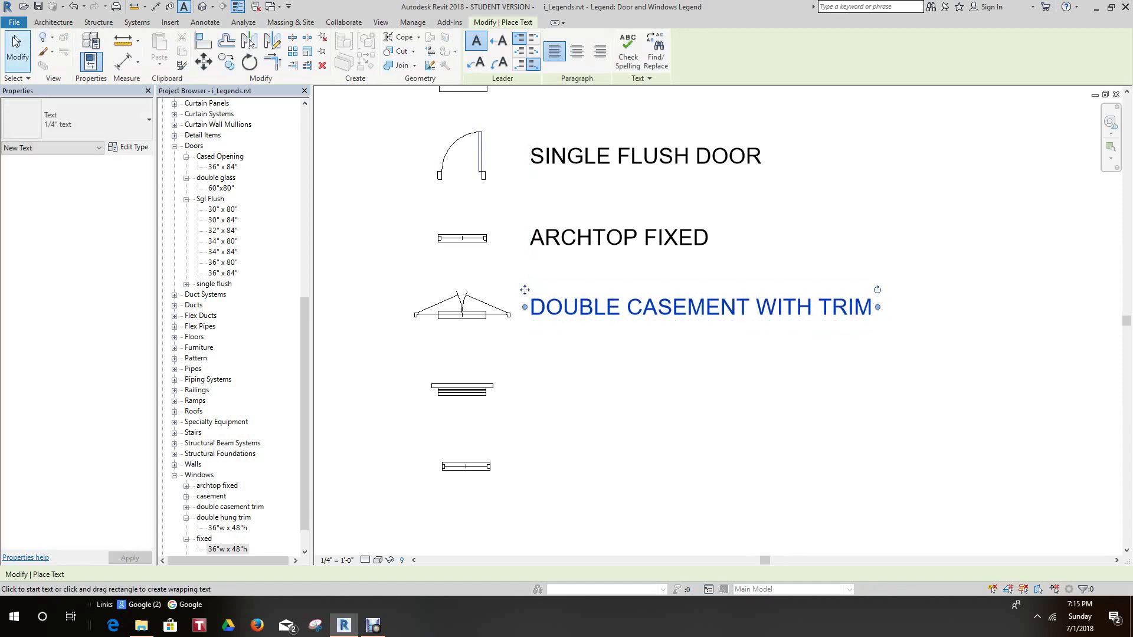
pyautogui.click(16, 40)
# Step: Add the text note "DOUBLE HUNG WITH TRIM" beside the double hung window symbol, left-aligned with the notes above
pyautogui.moveTo(539, 260); pyautogui.dragTo(472, 136, button='middle')
pyautogui.scroll(-1, 472, 137)
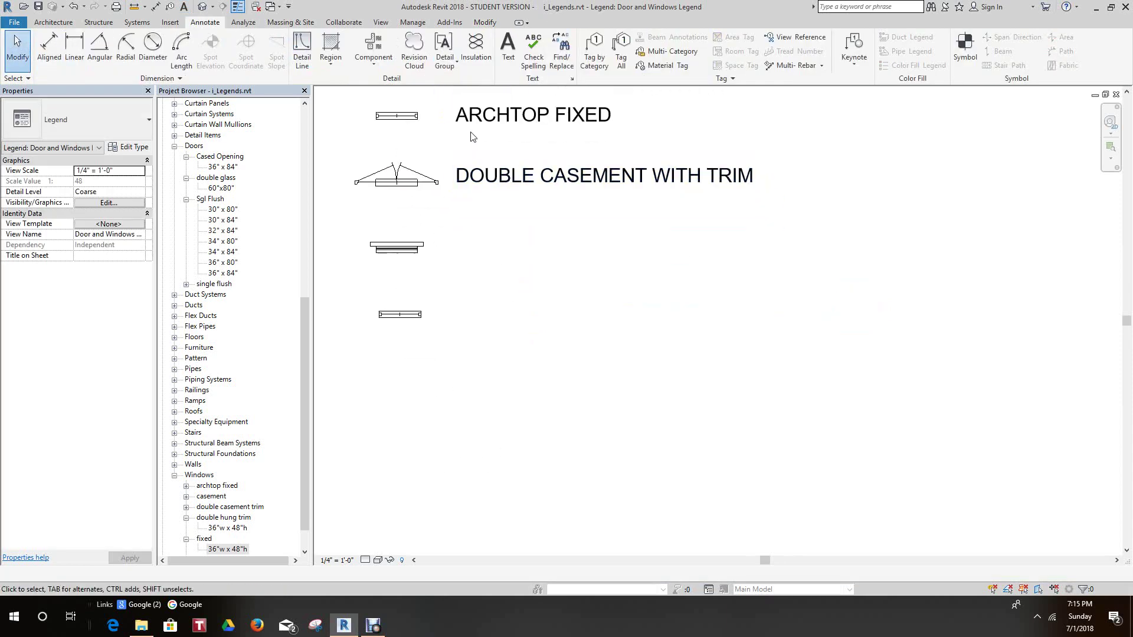
pyautogui.click(508, 48)
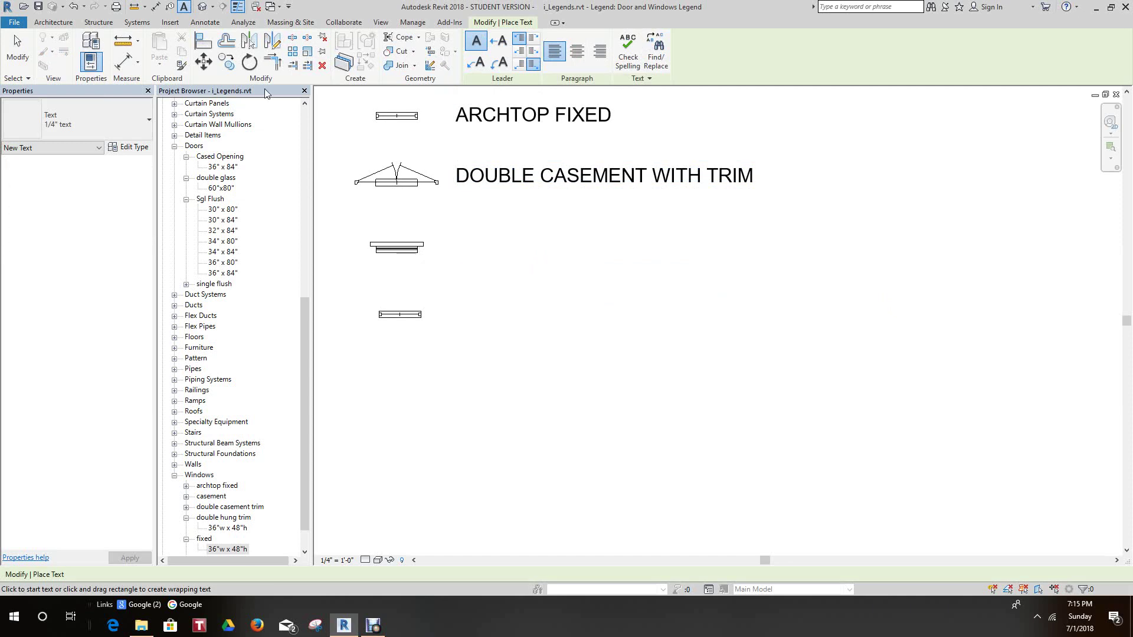
pyautogui.click(17, 48)
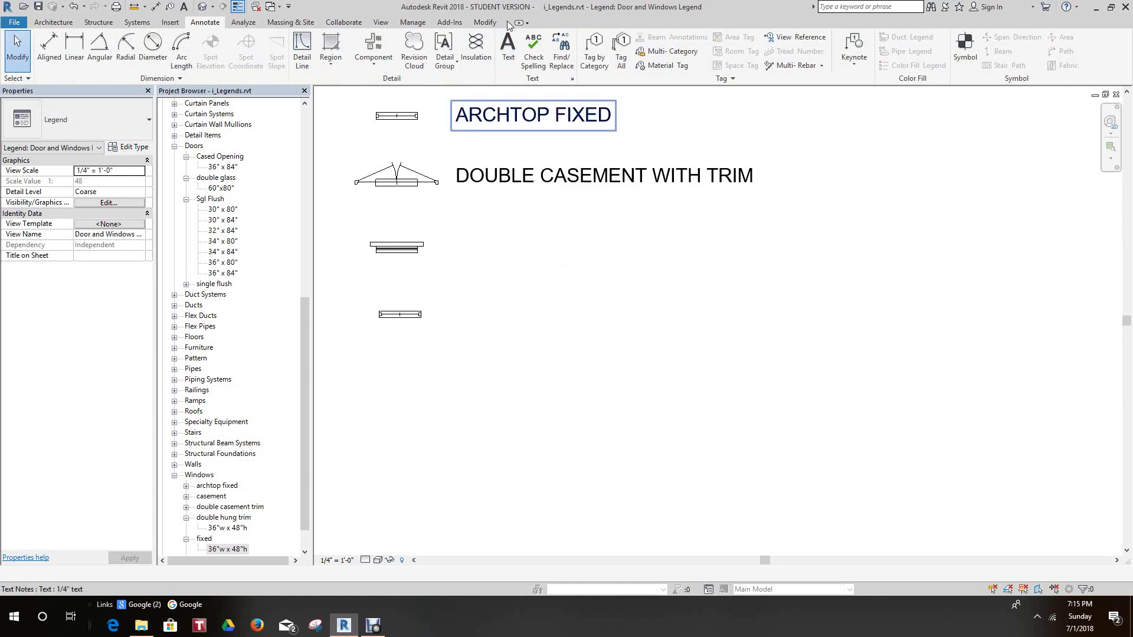
pyautogui.click(507, 50)
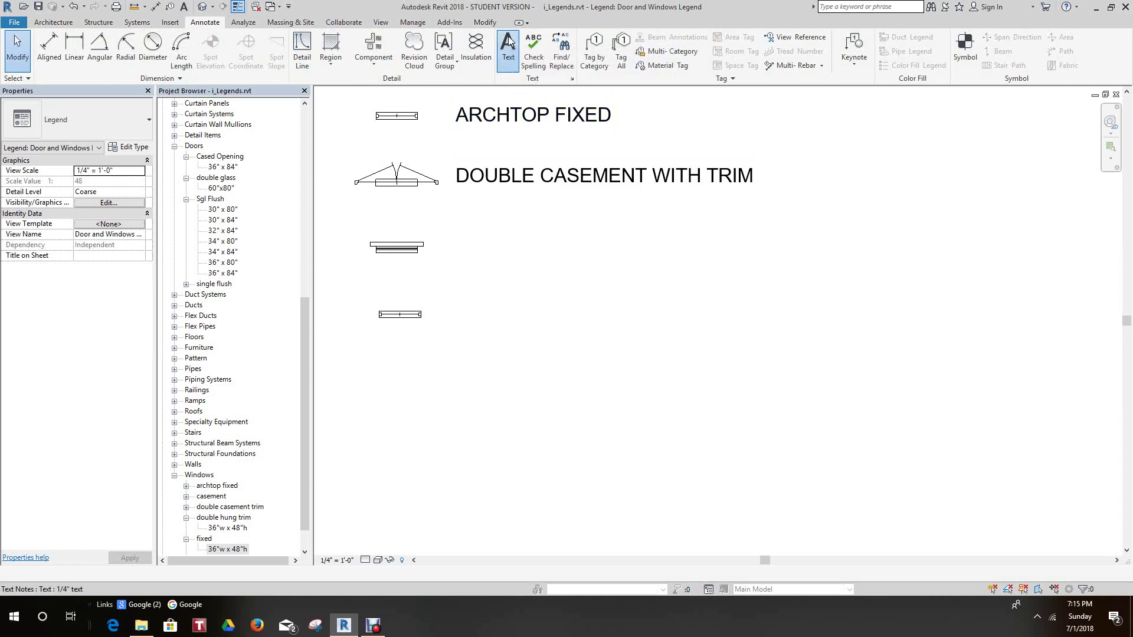
pyautogui.click(452, 238)
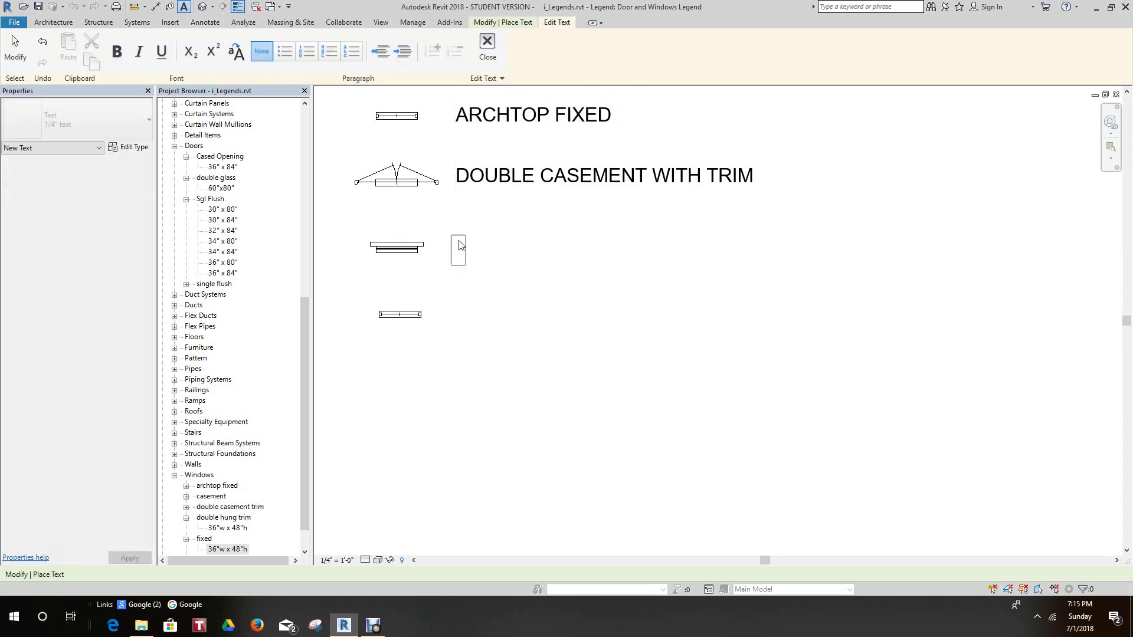
pyautogui.write('DOUBLE')
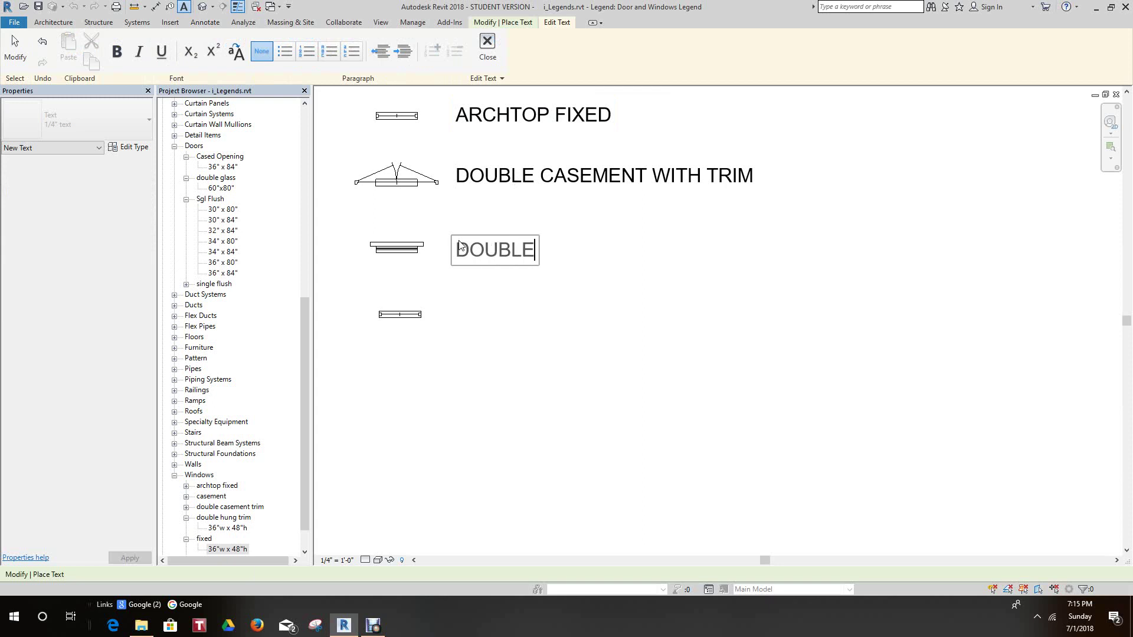
pyautogui.write(' HUNG ')
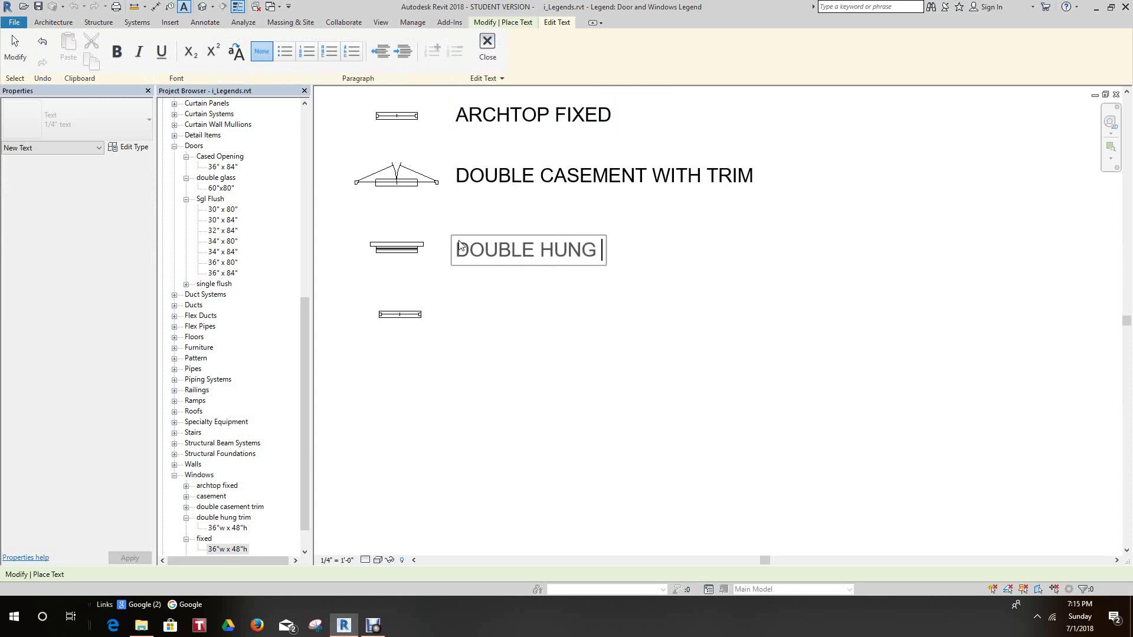
pyautogui.write('WITH TRIM')
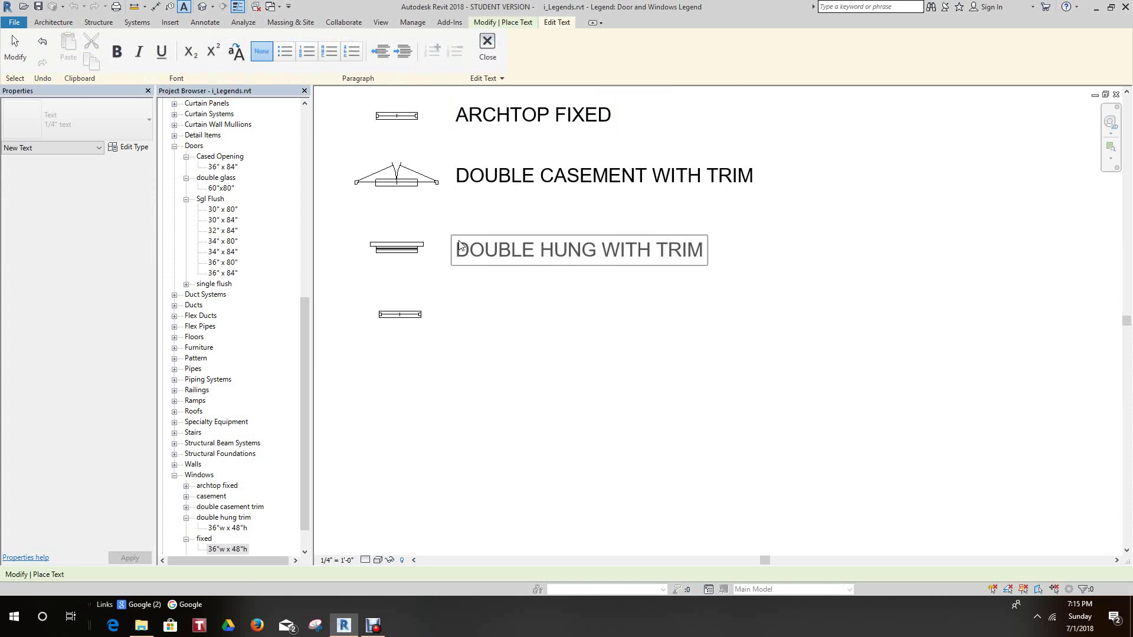
pyautogui.click(764, 336)
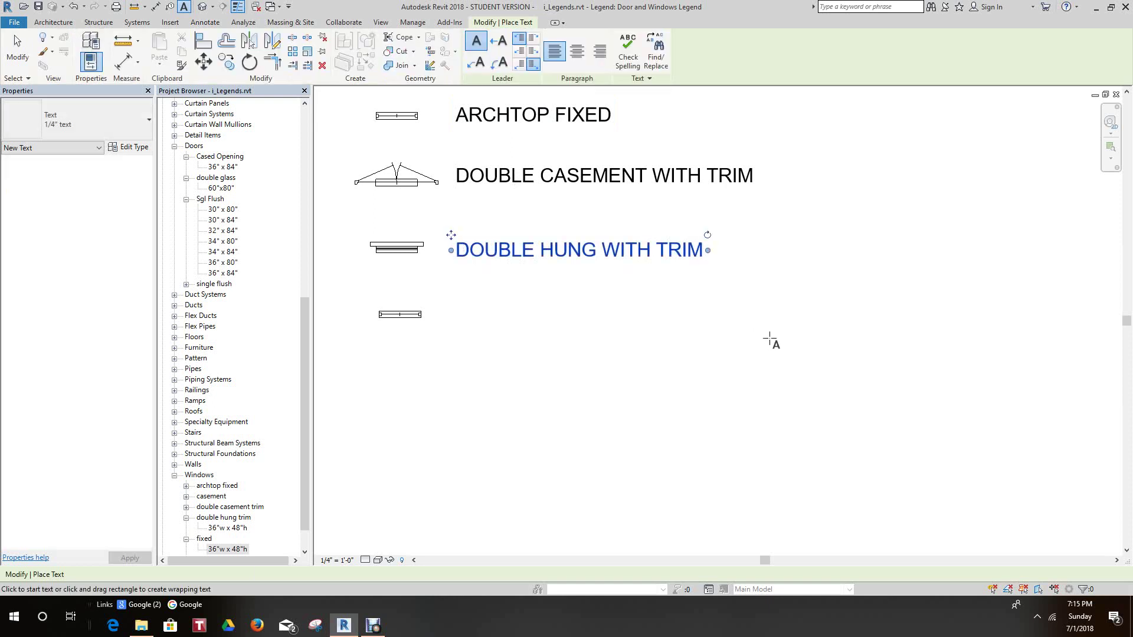
pyautogui.press('Escape')
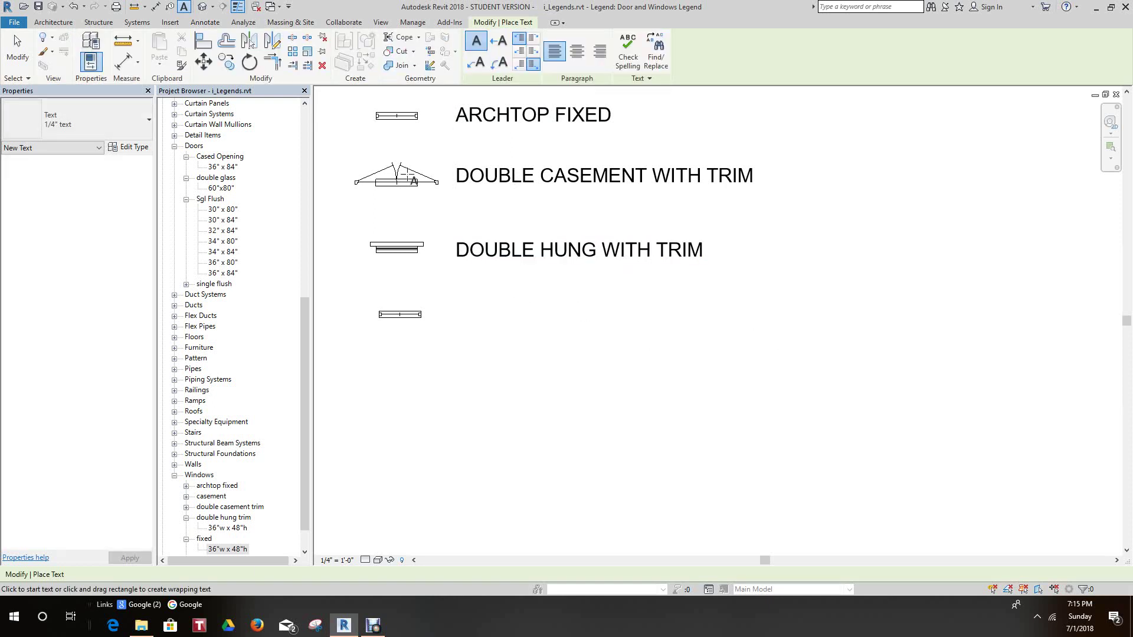
# Step: Shift the "DOUBLE HUNG WITH TRIM" note slightly upward to line up with its window symbol
pyautogui.press('Escape')
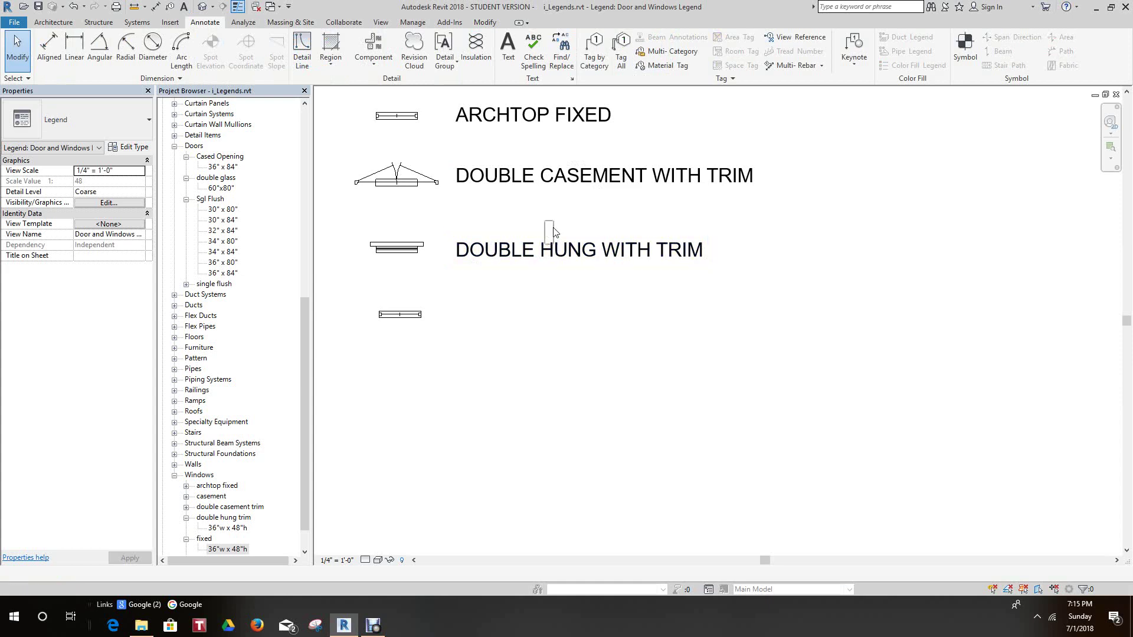
pyautogui.click(521, 263)
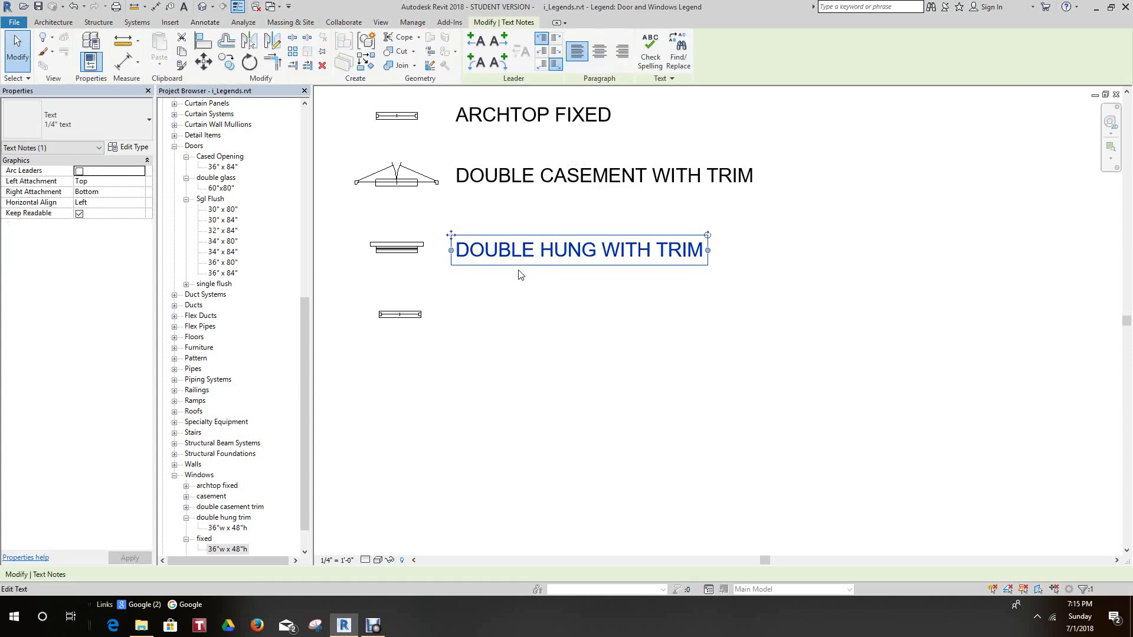
pyautogui.moveTo(451, 234); pyautogui.dragTo(449, 230)
pyautogui.click(483, 286)
pyautogui.scroll(-2, 673, 333)
pyautogui.scroll(-1, 672, 334)
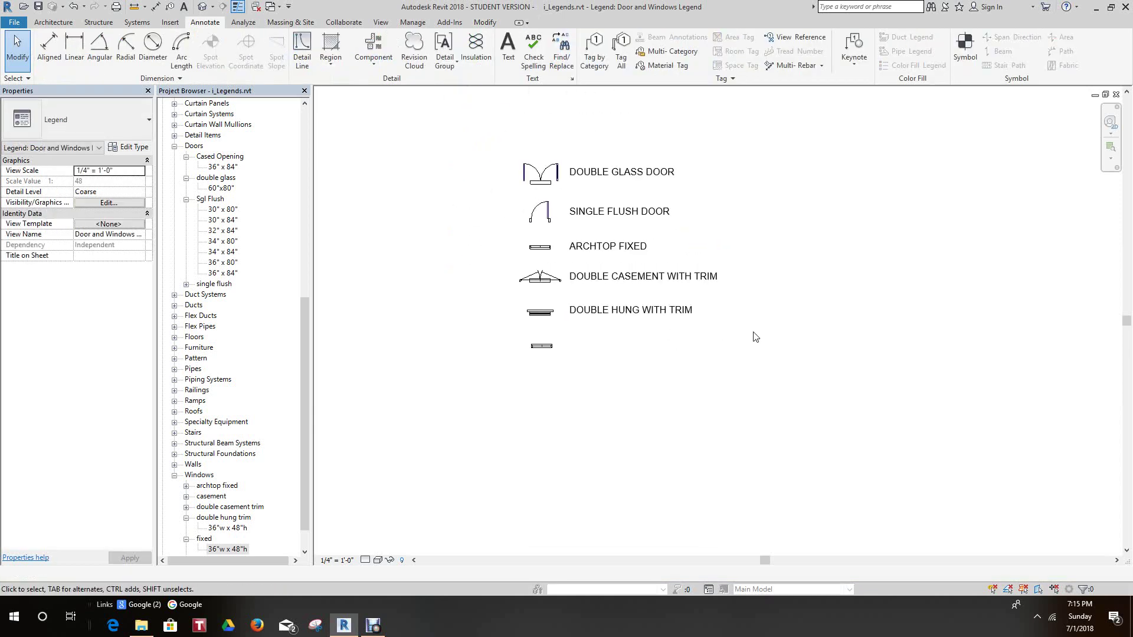
# Step: Add the text note "FIXED" beside the fixed window symbol, left-aligned with the notes above
pyautogui.moveTo(751, 332); pyautogui.dragTo(647, 327, button='middle')
pyautogui.scroll(2, 725, 282)
pyautogui.scroll(1, 566, 336)
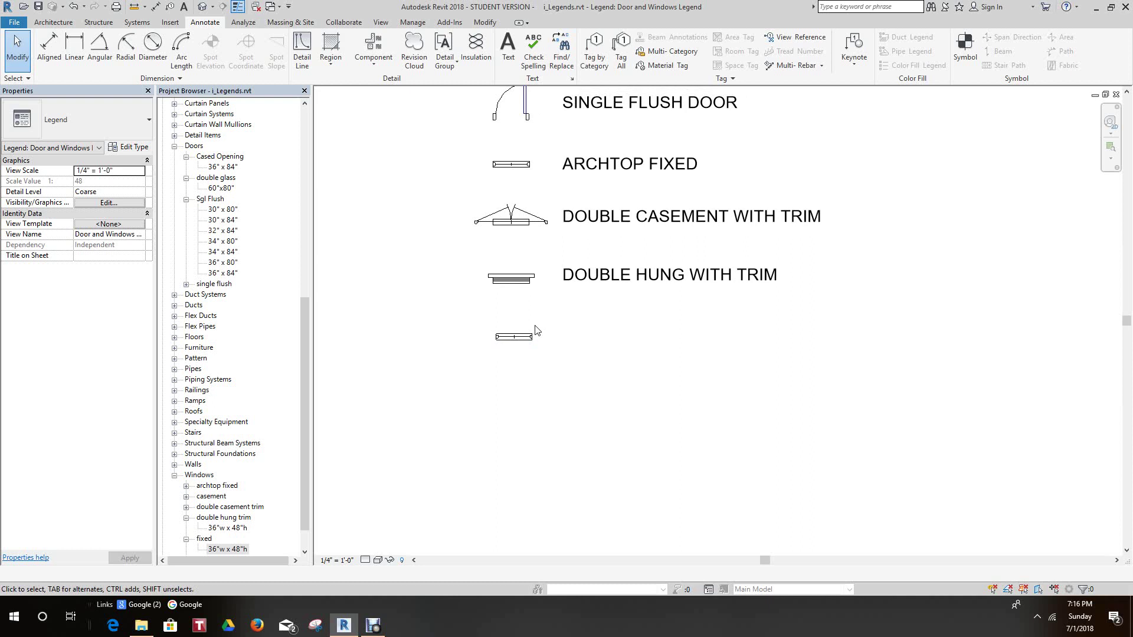
pyautogui.click(507, 49)
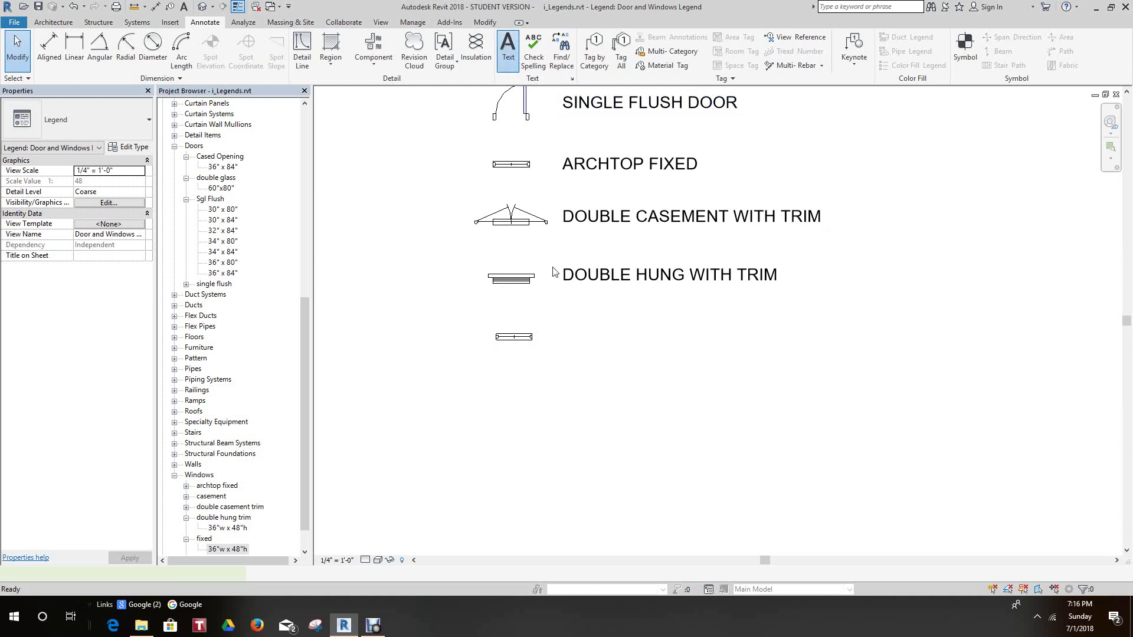
pyautogui.click(561, 329)
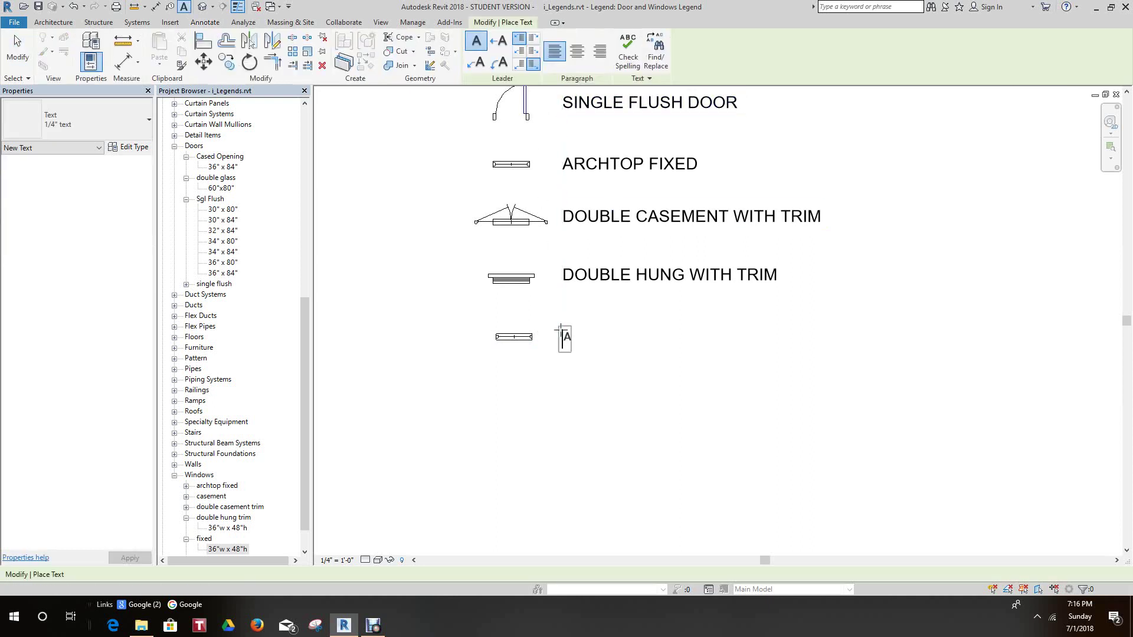
pyautogui.write('FIXED')
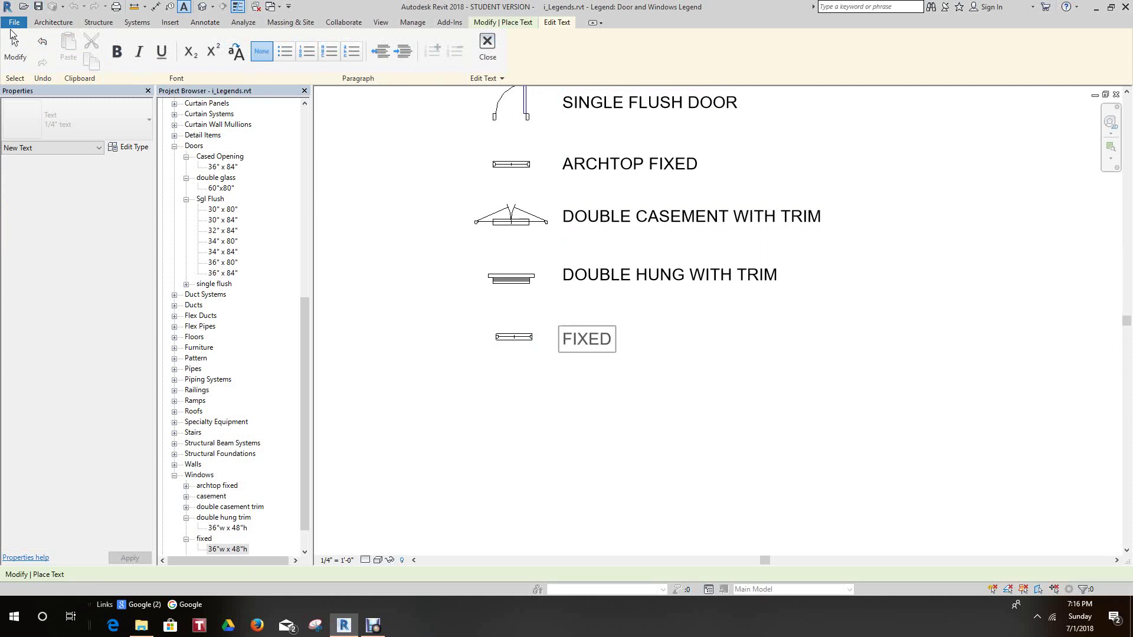
pyautogui.click(14, 44)
# Step: Move the "FIXED" note slightly upward so it sits level with the fixed window symbol
pyautogui.scroll(3, 578, 350)
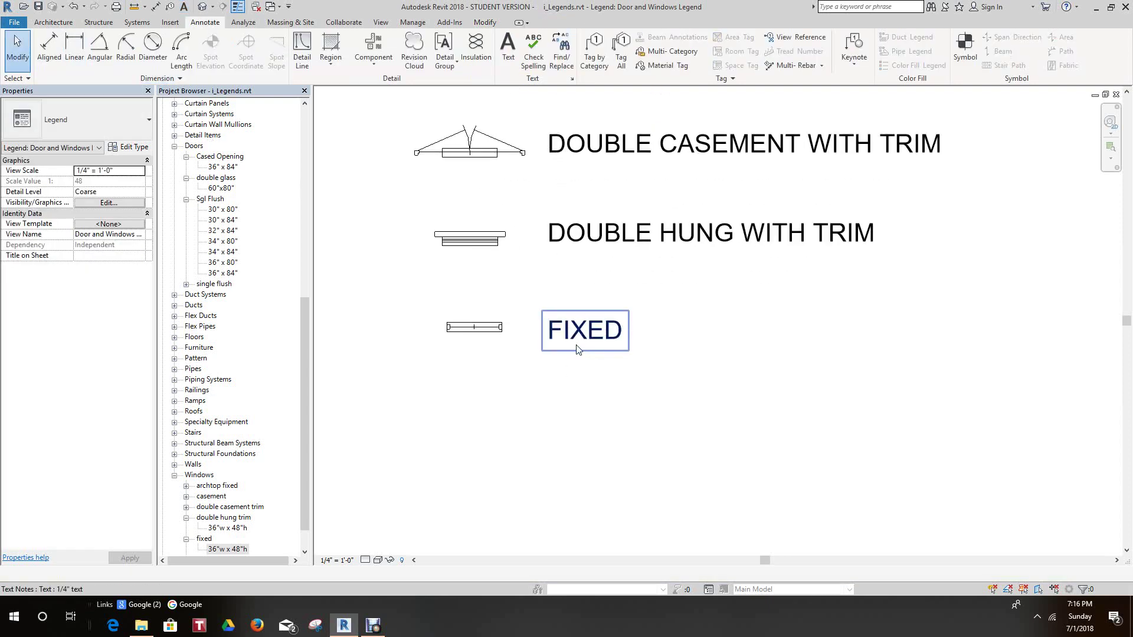
pyautogui.click(579, 349)
pyautogui.moveTo(542, 314); pyautogui.dragTo(542, 306)
pyautogui.click(712, 291)
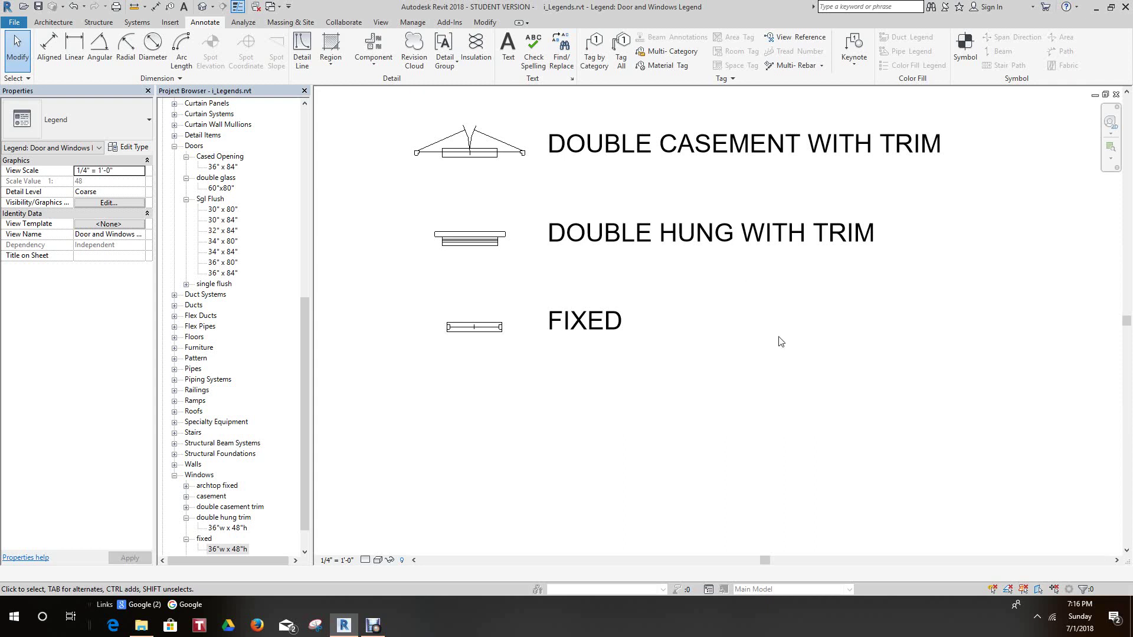
pyautogui.scroll(-3, 663, 354)
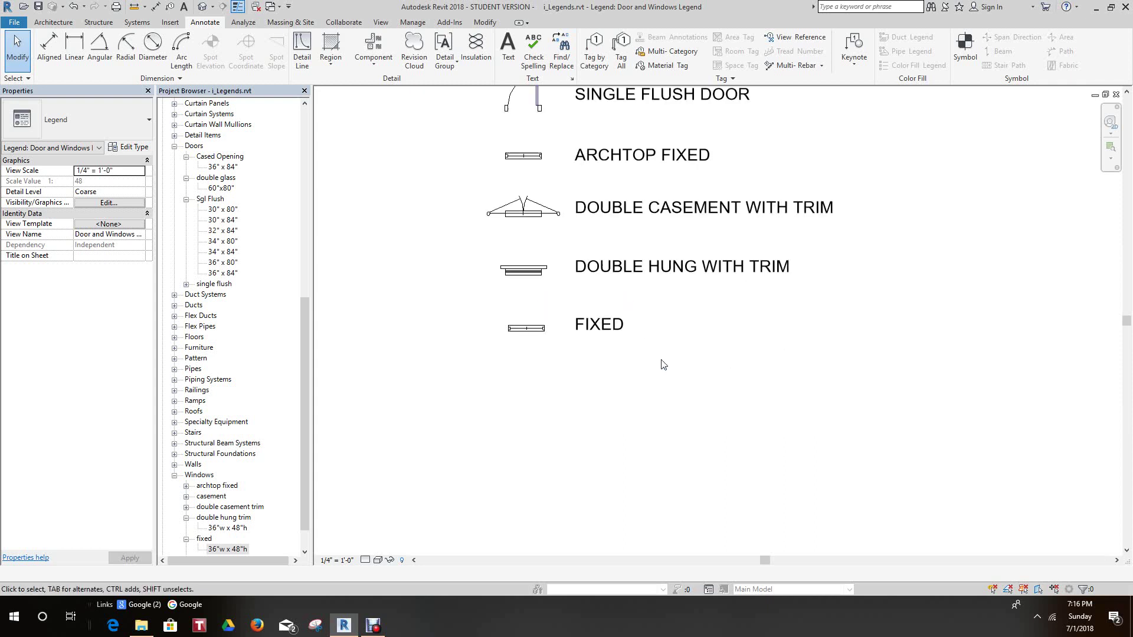
# Step: Collapse the expanded door families, the Doors category and the whole Families branch of the project browser
pyautogui.click(305, 330)
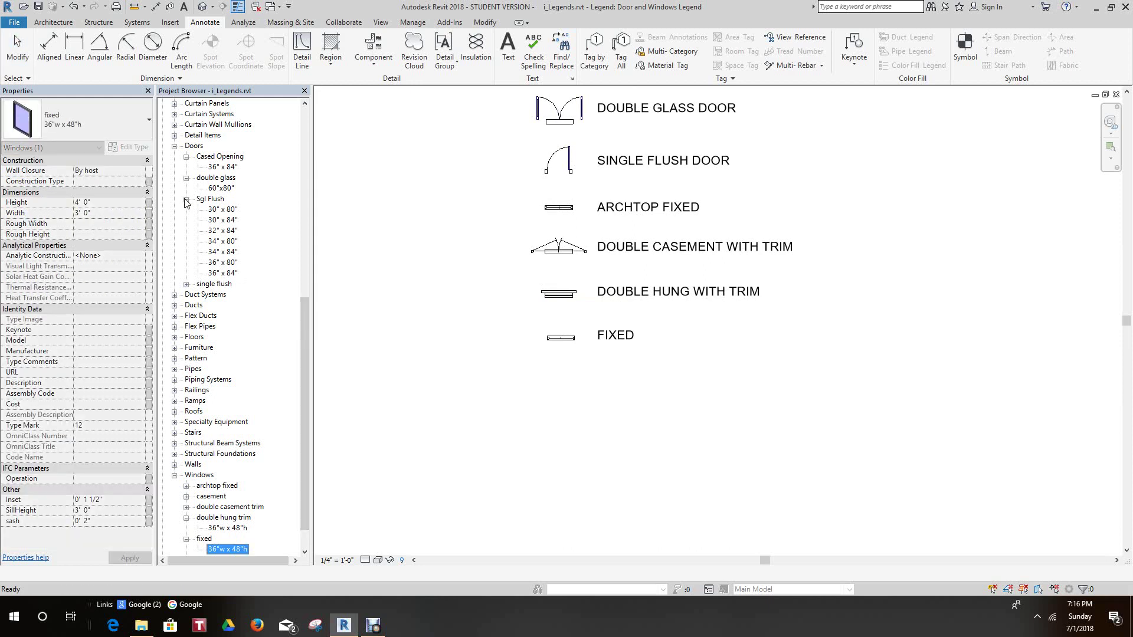
pyautogui.click(186, 200)
pyautogui.click(187, 200)
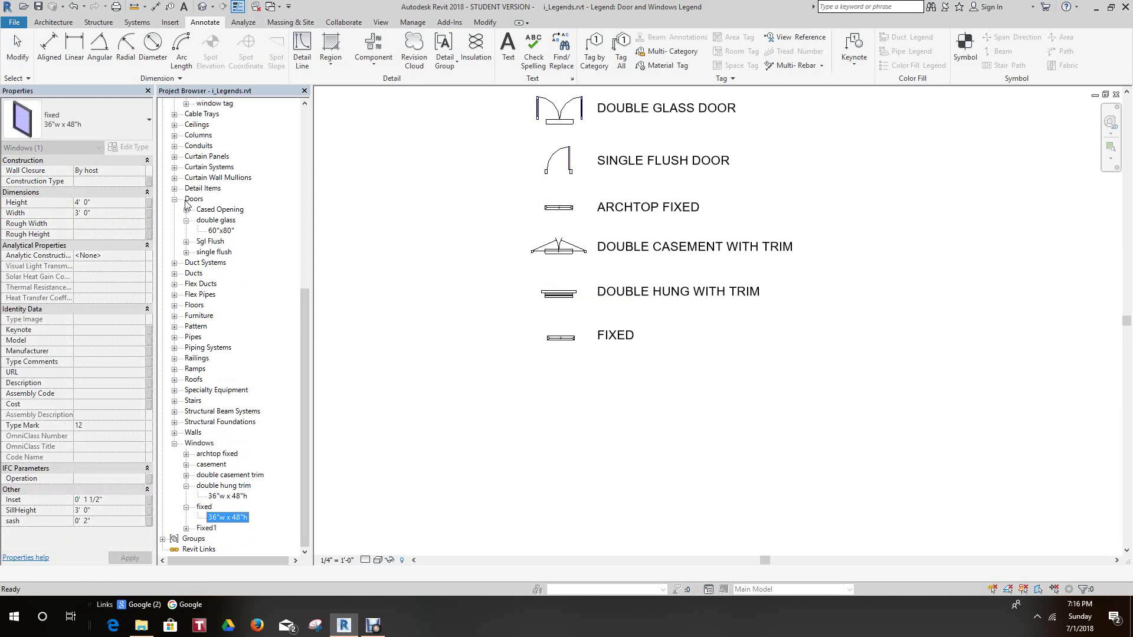
pyautogui.click(187, 221)
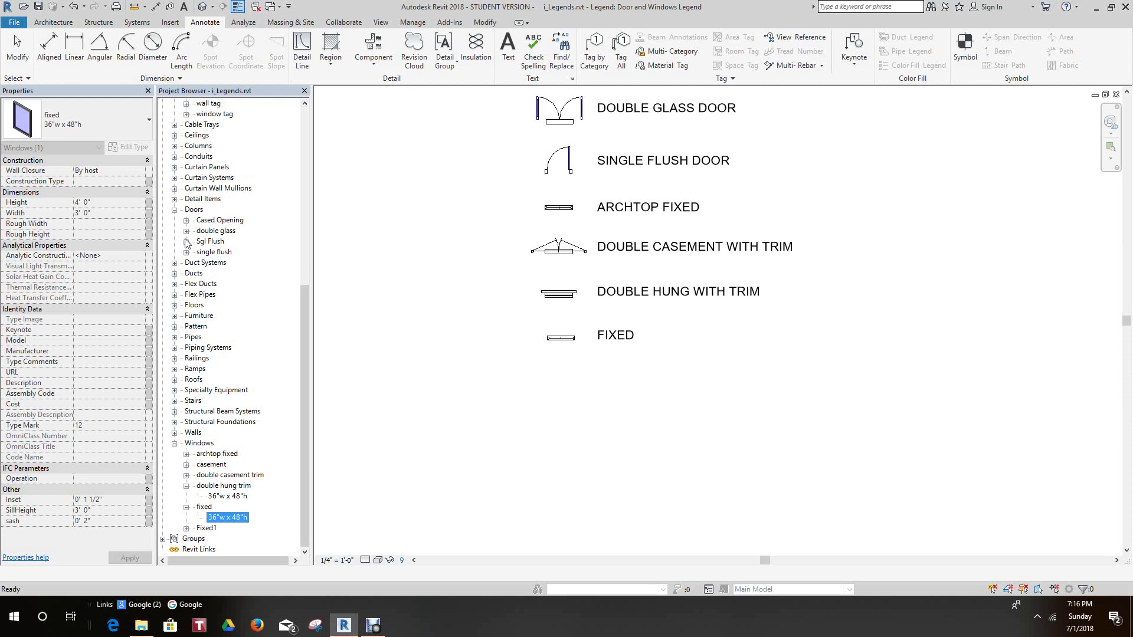
pyautogui.click(174, 210)
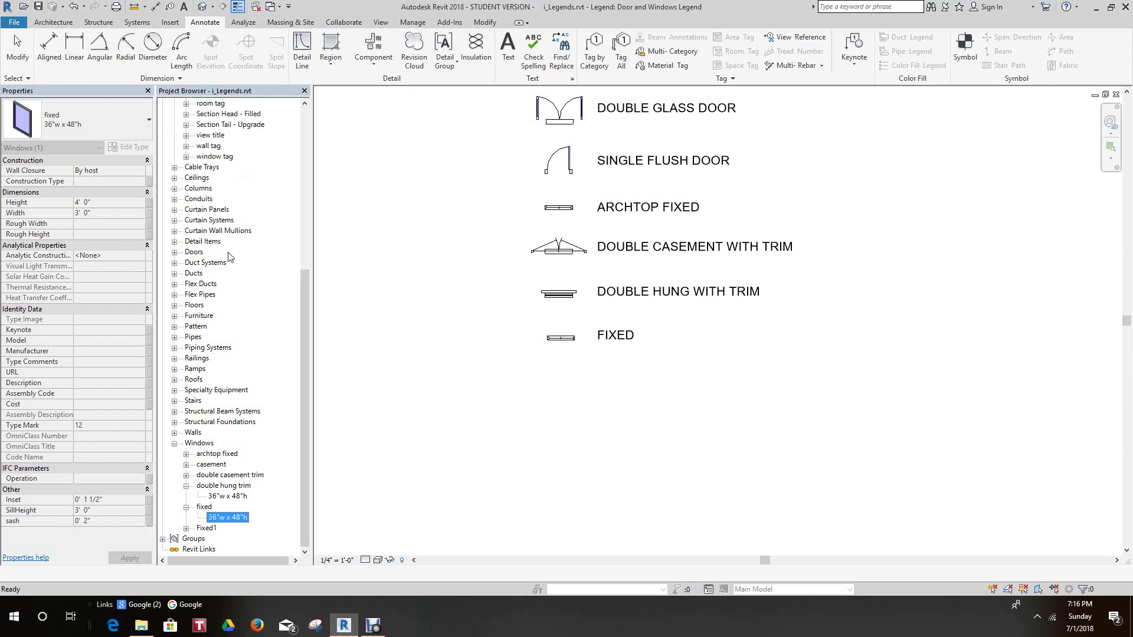
pyautogui.moveTo(303, 309); pyautogui.dragTo(307, 177)
pyautogui.click(175, 158)
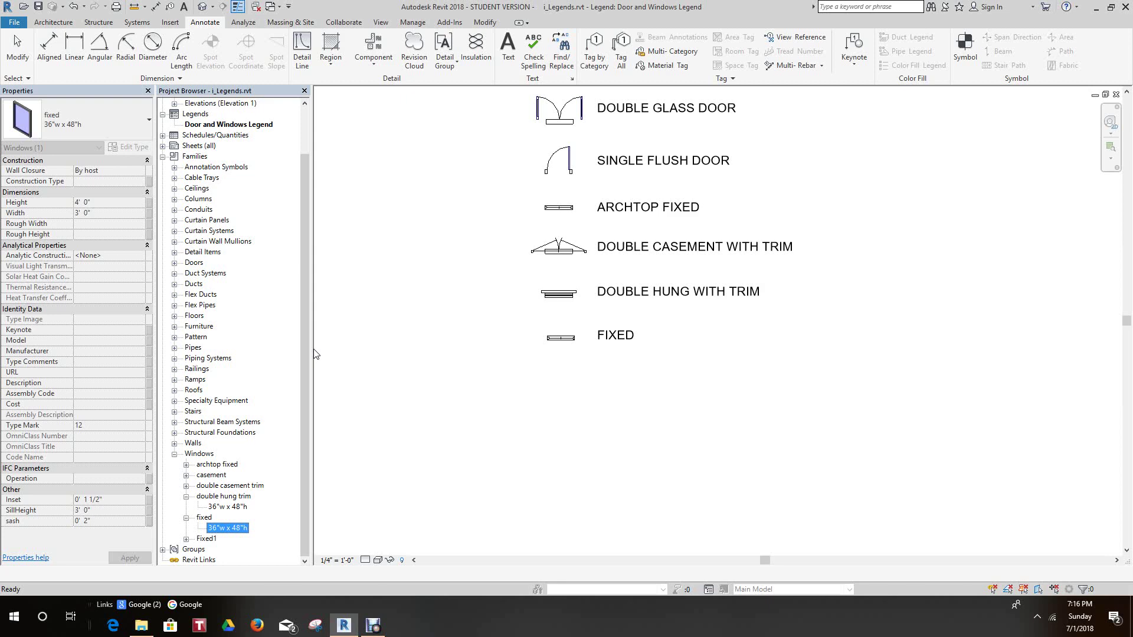
pyautogui.scroll(-3, 784, 527)
pyautogui.click(777, 511)
pyautogui.scroll(7, 698, 325)
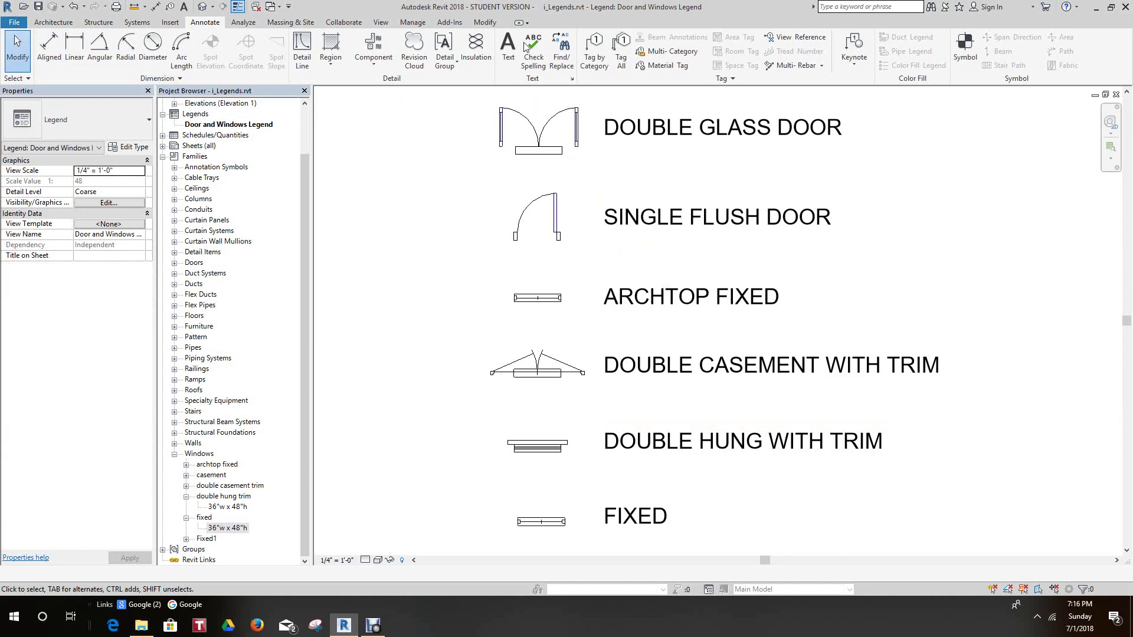
pyautogui.click(163, 157)
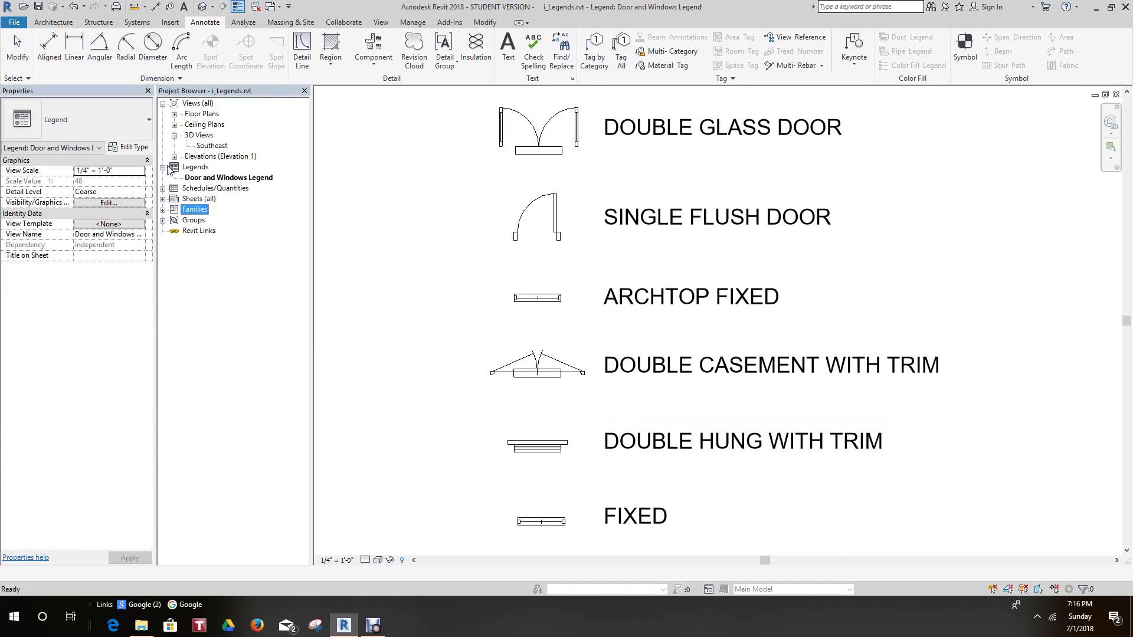
# Step: Expand the project's sheets and open A100 - Cover Sheet to examine its layout
pyautogui.click(163, 200)
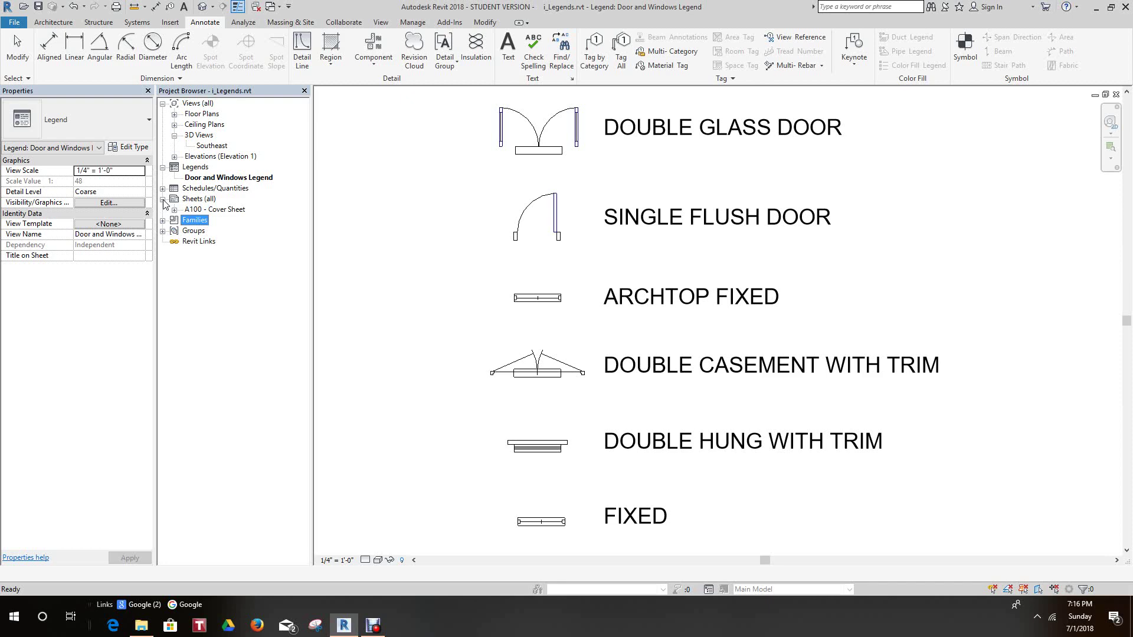
pyautogui.doubleClick(197, 211)
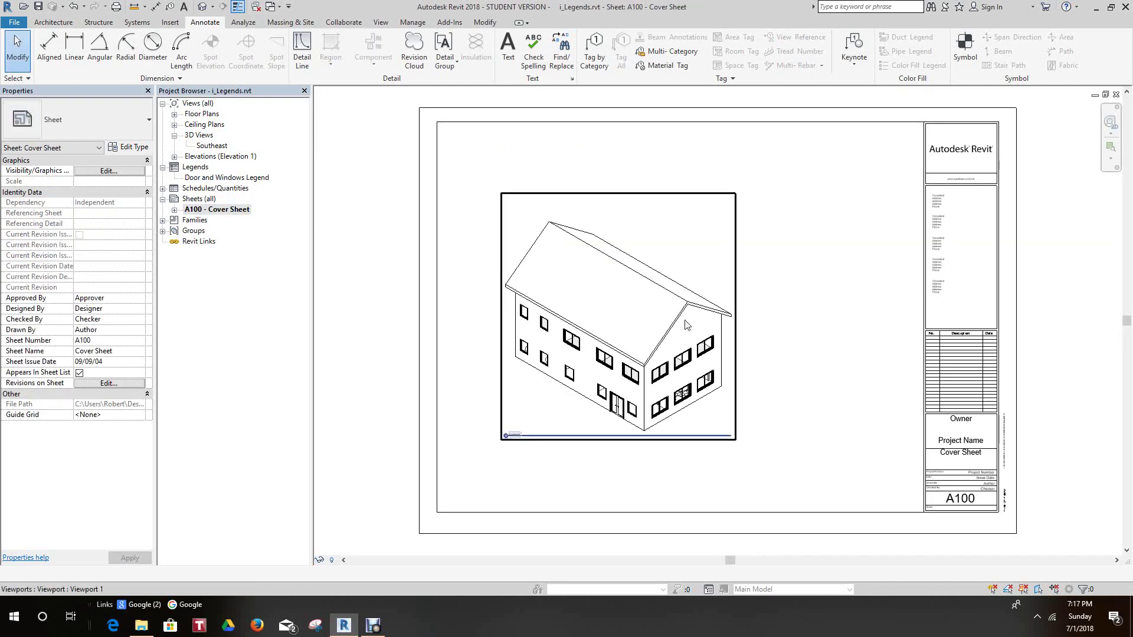
pyautogui.scroll(2, 557, 326)
pyautogui.moveTo(565, 280); pyautogui.dragTo(571, 290, button='middle')
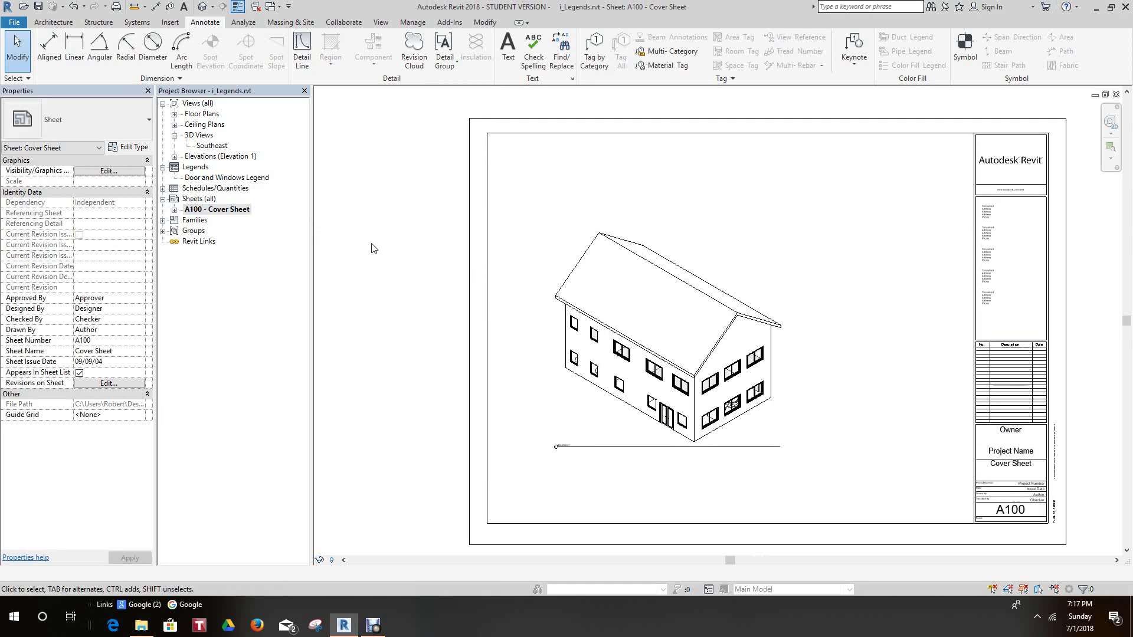
# Step: Start creating a new sheet in the project's sheet list
pyautogui.click(194, 201)
pyautogui.rightClick(196, 200)
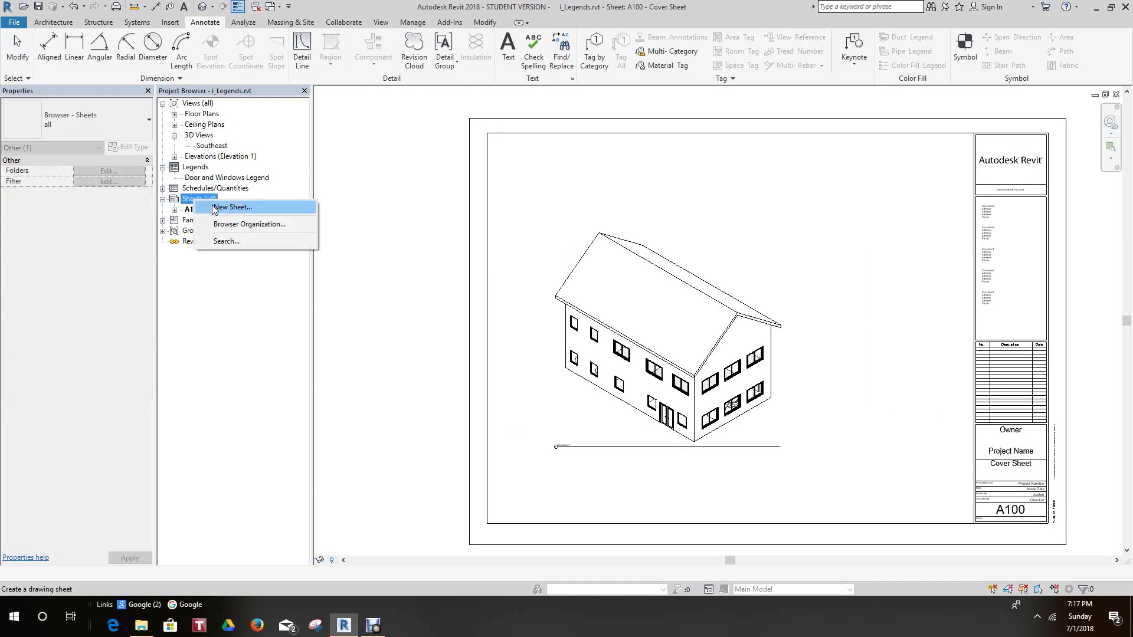
pyautogui.click(216, 208)
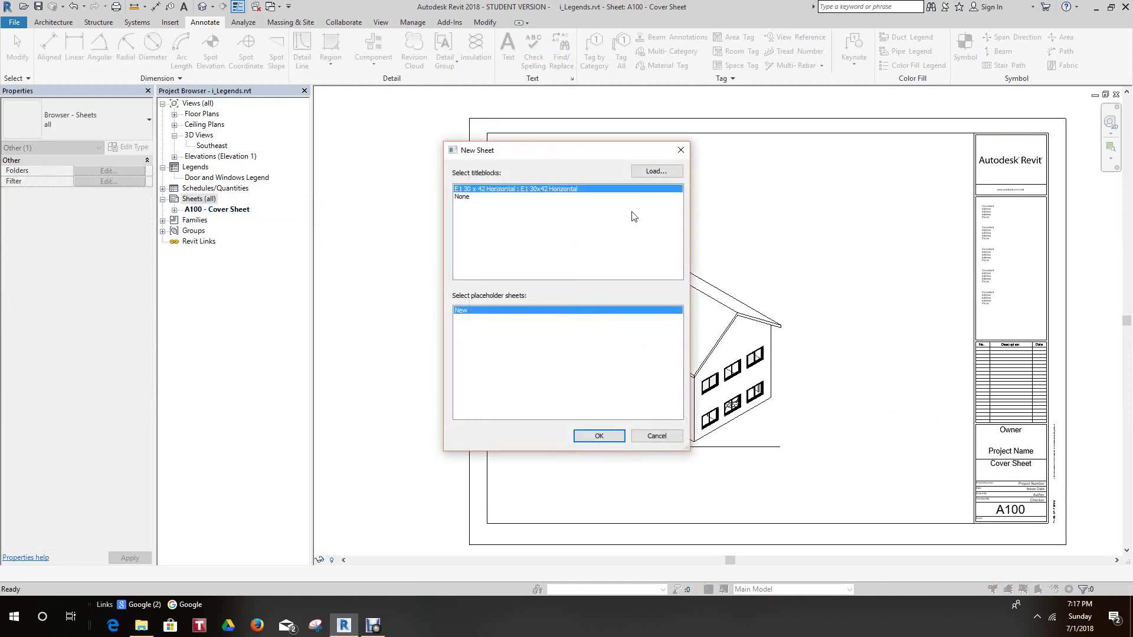
pyautogui.click(655, 172)
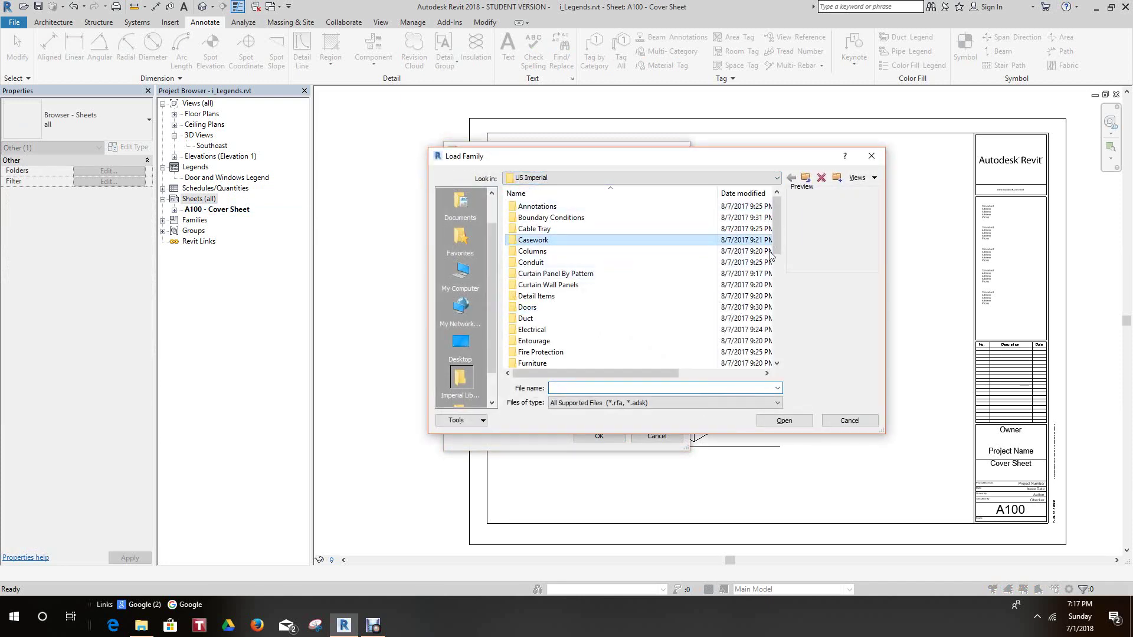
pyautogui.moveTo(779, 244)
pyautogui.mouseDown()
pyautogui.moveTo(776, 354)
pyautogui.moveTo(765, 240)
pyautogui.mouseUp()
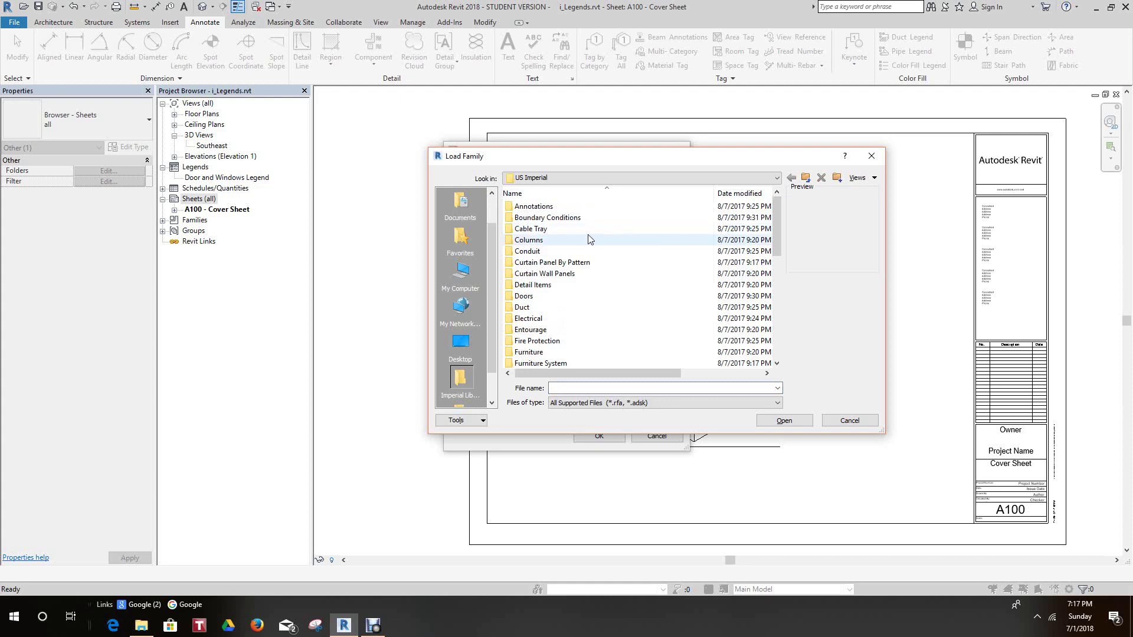
pyautogui.click(850, 421)
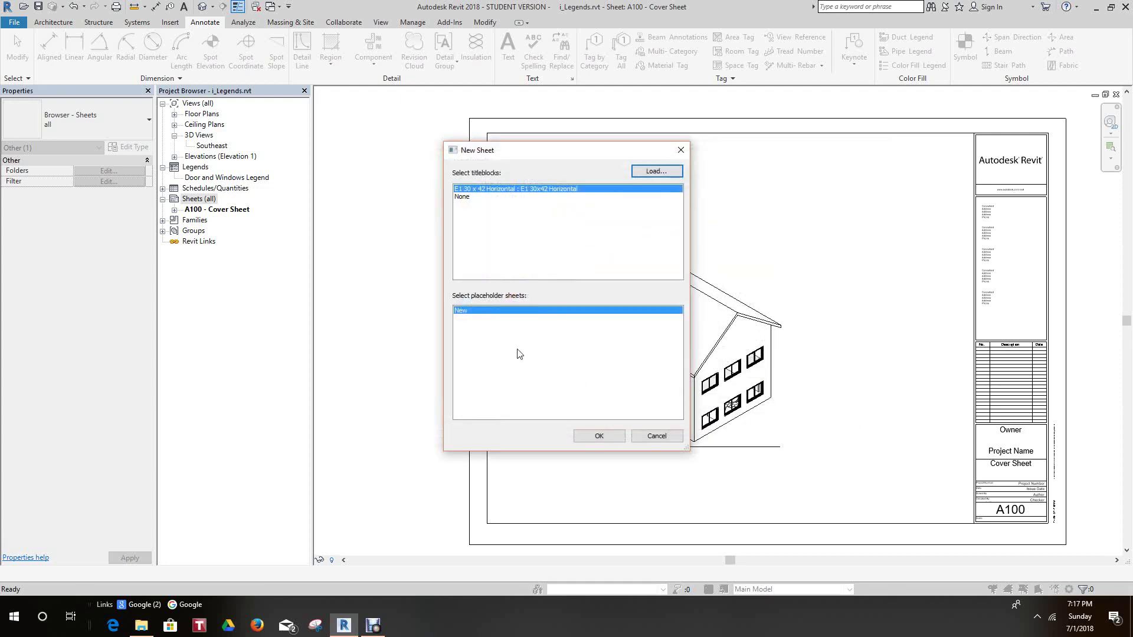
# Step: Load the D 22 x 34 Horizontal titleblock from the Titleblocks folder and create the new sheet with it
pyautogui.click(662, 171)
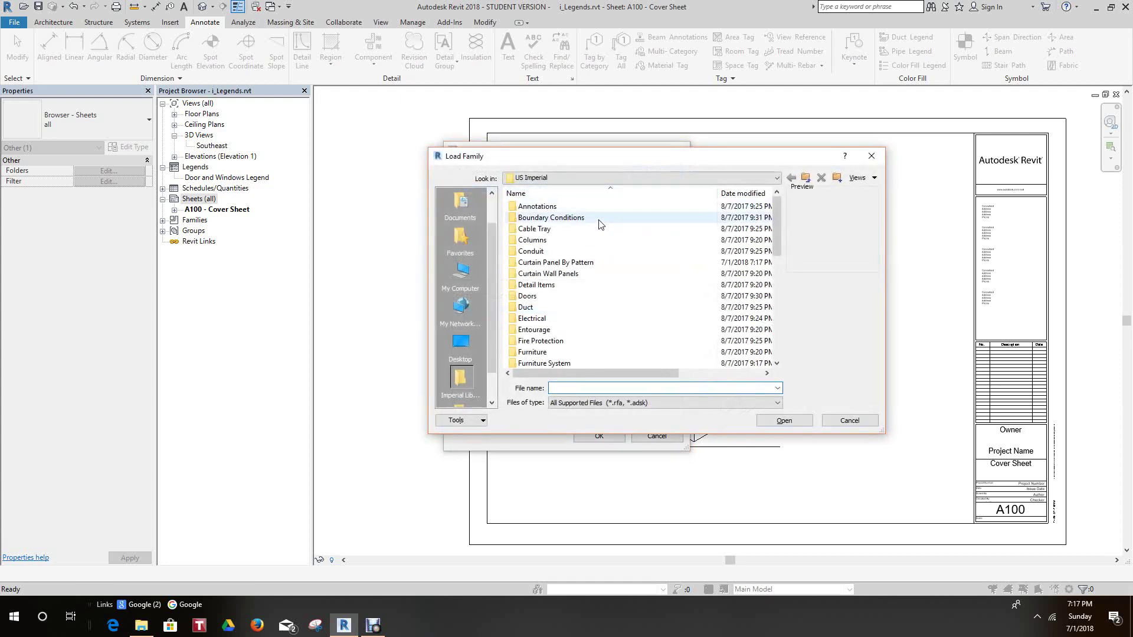
pyautogui.scroll(-6, 588, 246)
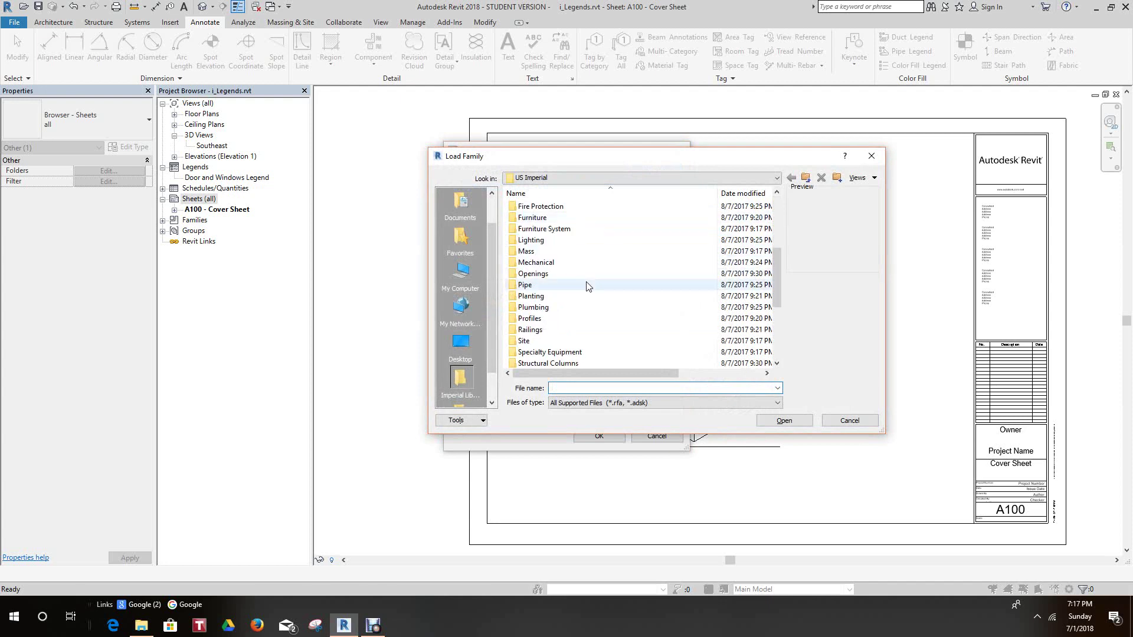
pyautogui.scroll(-2, 582, 285)
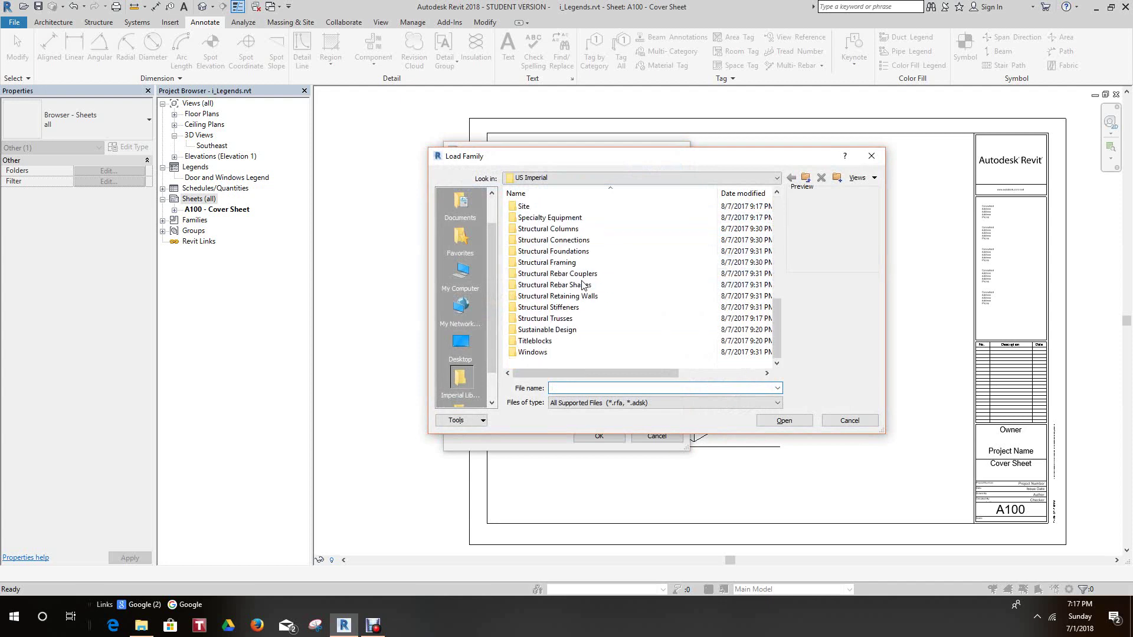
pyautogui.doubleClick(538, 346)
pyautogui.click(557, 242)
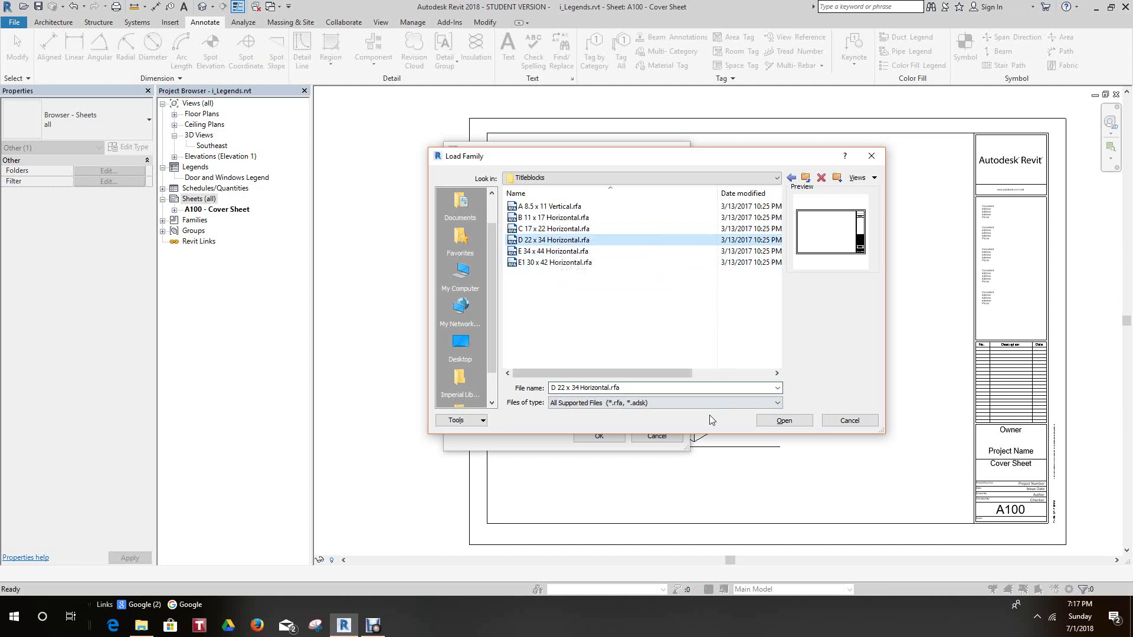
pyautogui.click(785, 421)
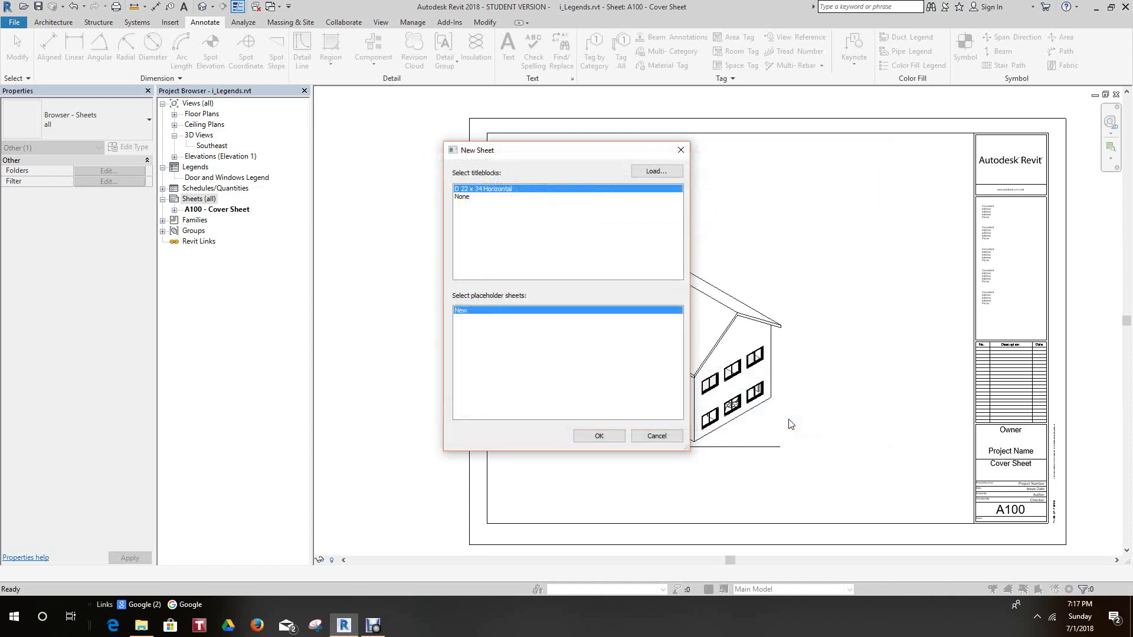
pyautogui.click(617, 436)
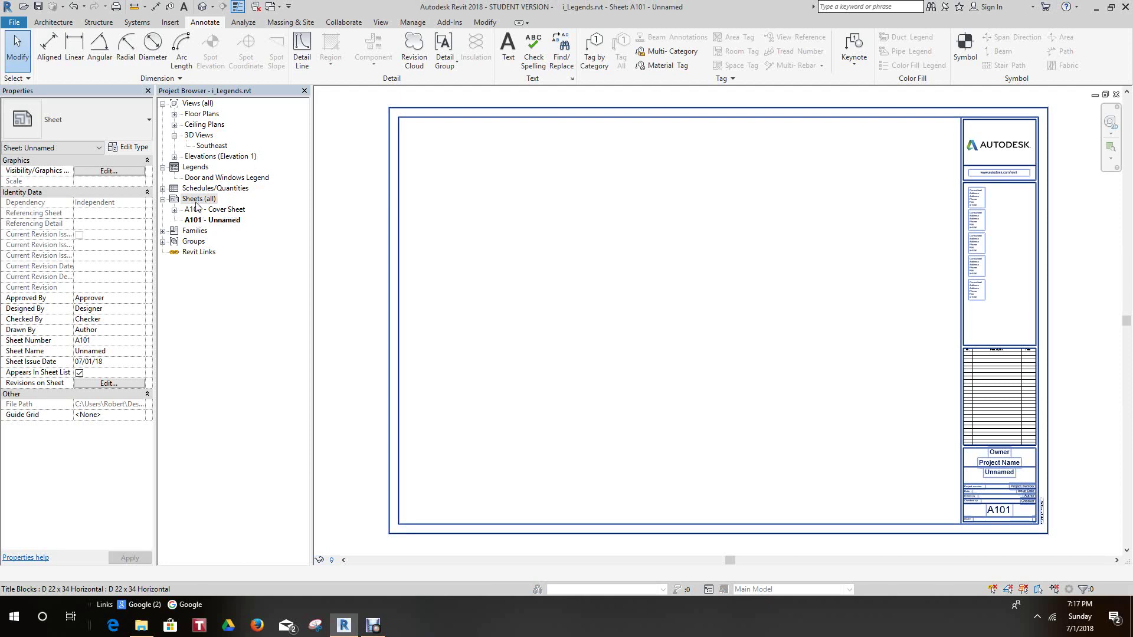
# Step: Place the Door and Windows Legend on sheet A101, near the upper-left corner of the drawing area
pyautogui.moveTo(194, 178); pyautogui.dragTo(361, 274)
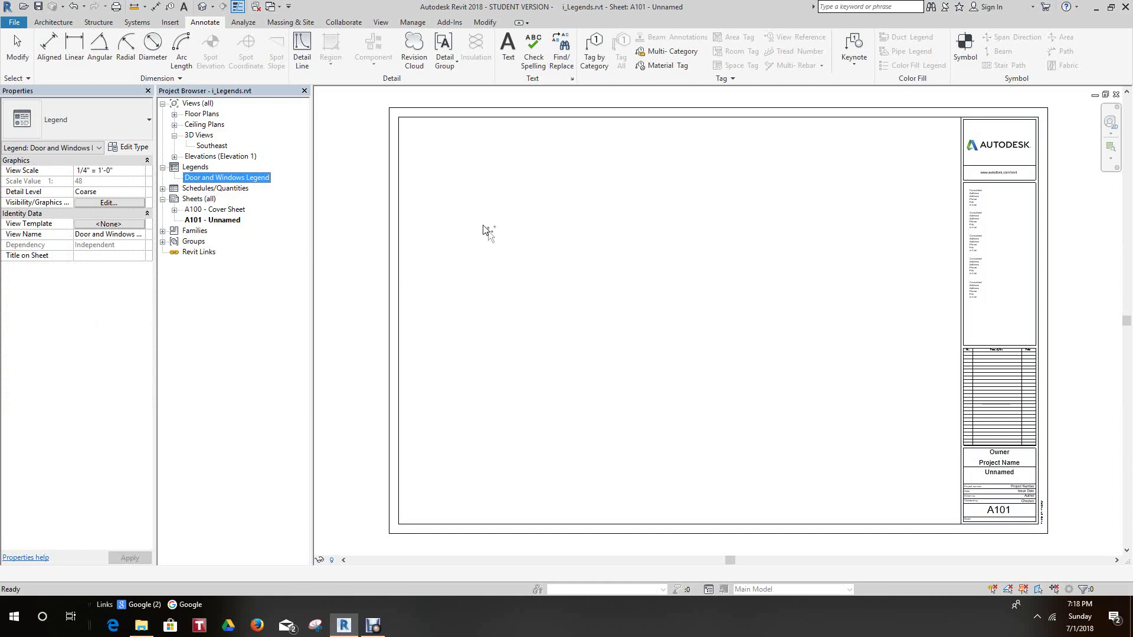
pyautogui.moveTo(482, 230); pyautogui.dragTo(490, 223)
pyautogui.click(495, 217)
pyautogui.scroll(2, 520, 224)
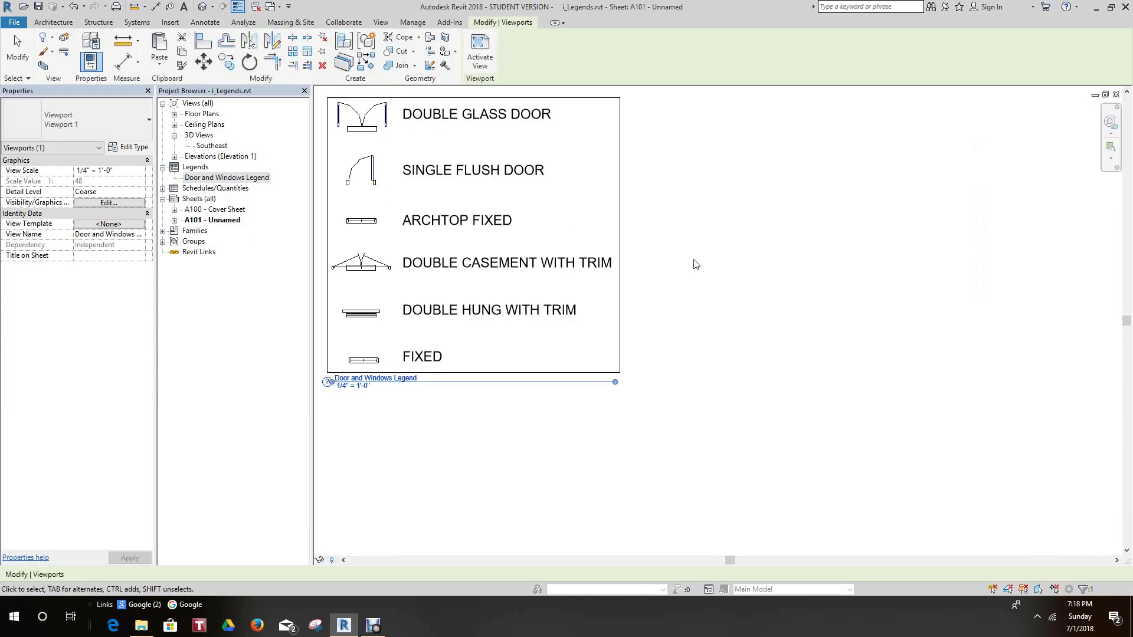
pyautogui.click(696, 264)
pyautogui.moveTo(711, 283); pyautogui.dragTo(744, 361, button='middle')
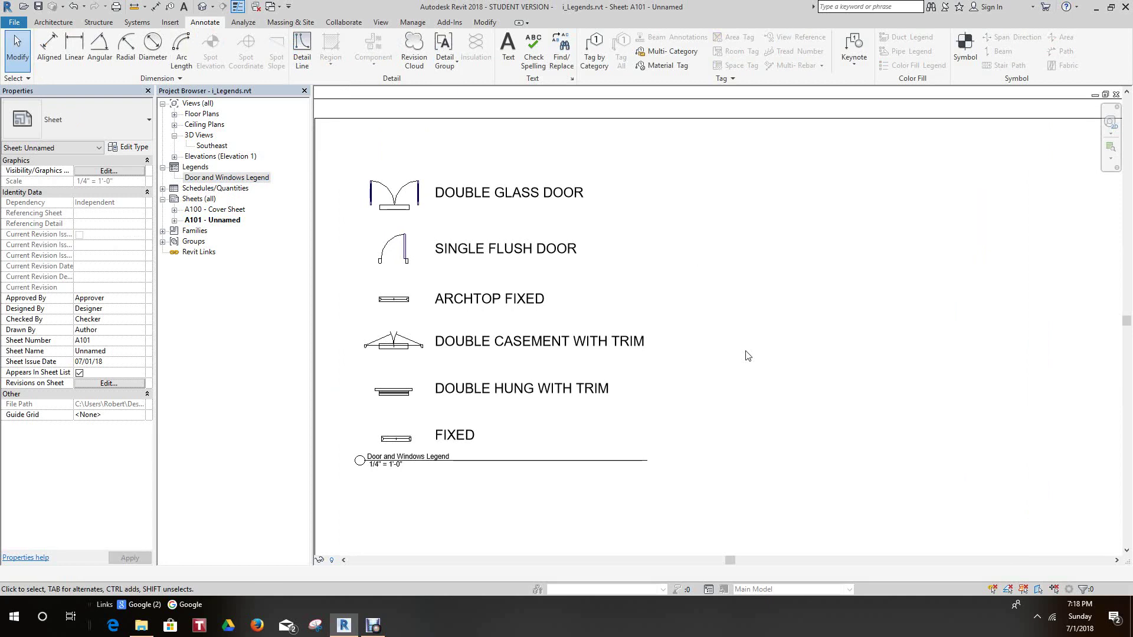
pyautogui.scroll(-3, 747, 355)
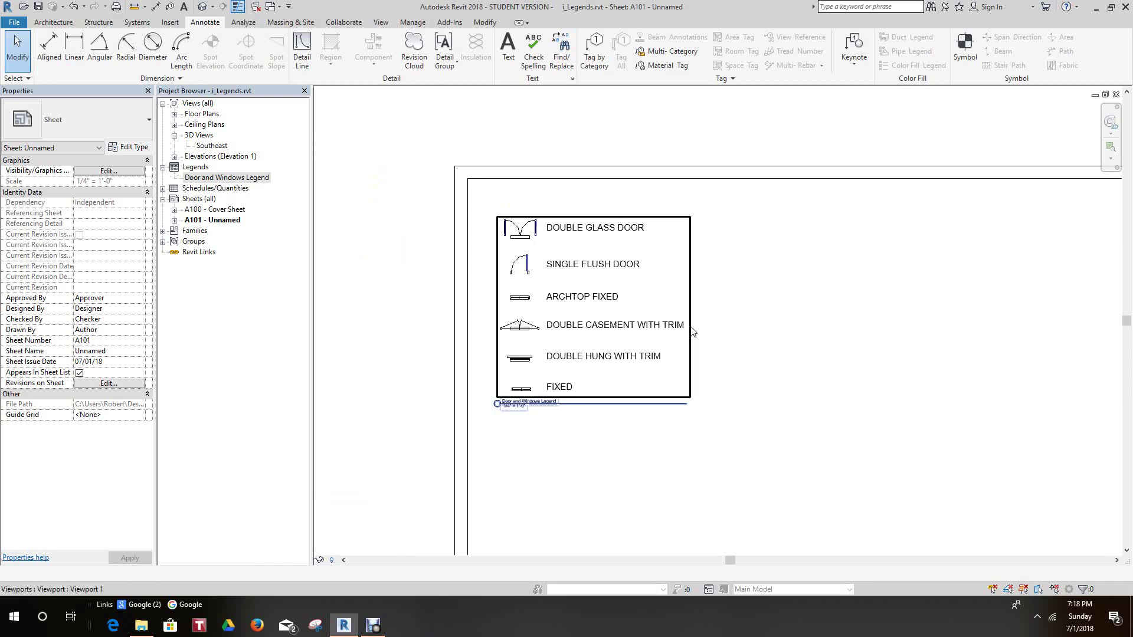
# Step: Move the legend viewport a short distance to the right on sheet A101 and inspect its title
pyautogui.click(692, 337)
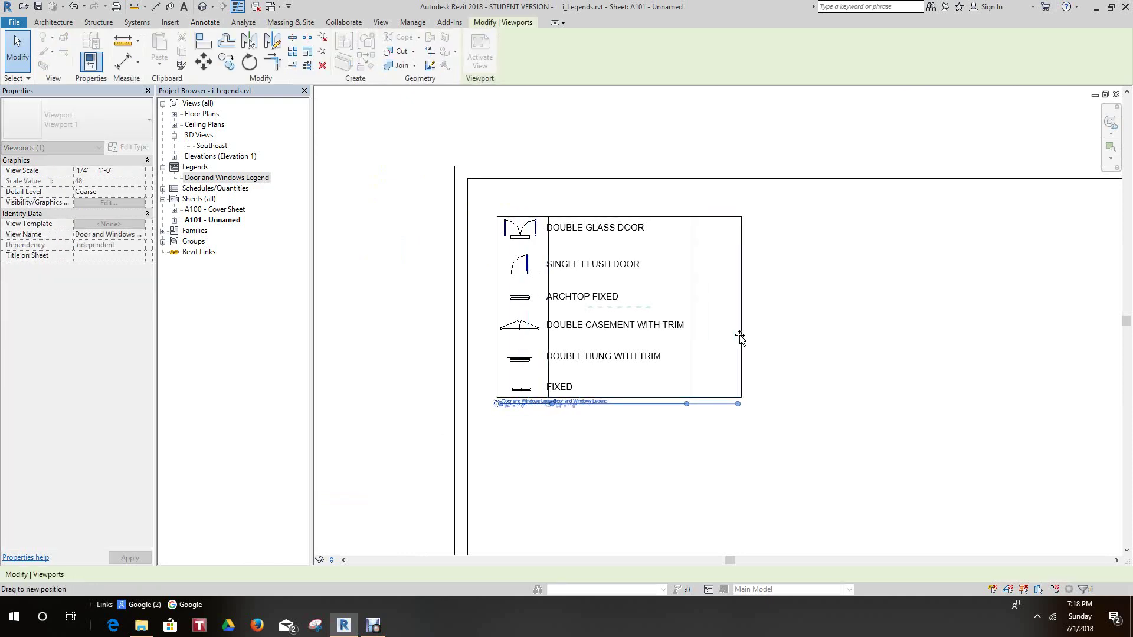
pyautogui.moveTo(738, 335); pyautogui.dragTo(782, 329)
pyautogui.click(783, 329)
pyautogui.scroll(4, 704, 385)
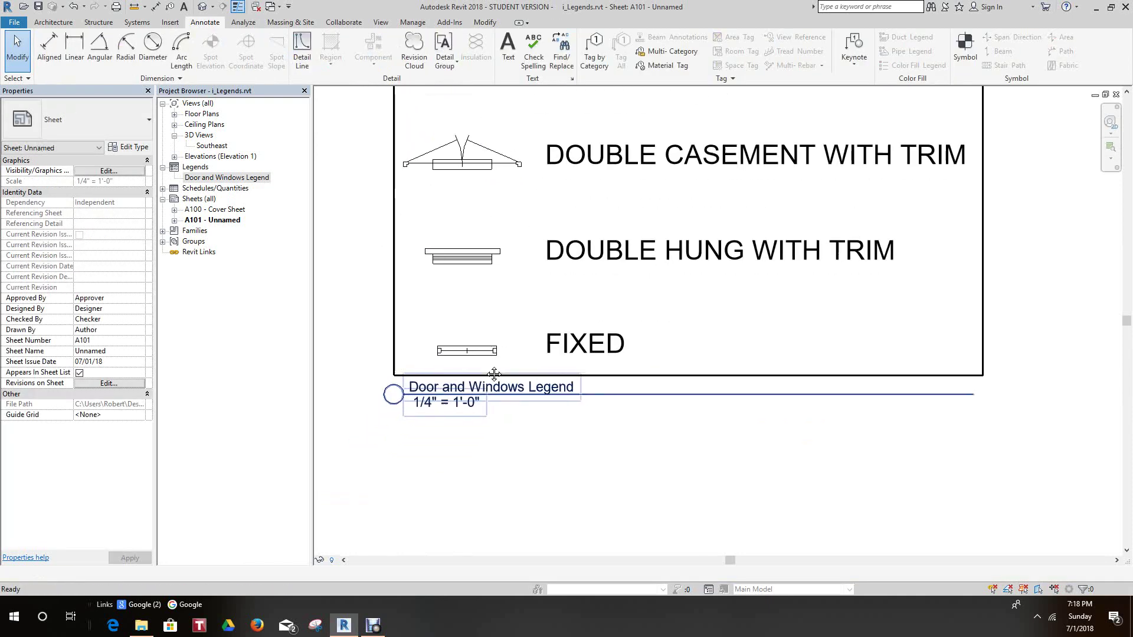
pyautogui.scroll(-2, 515, 386)
pyautogui.scroll(-3, 515, 387)
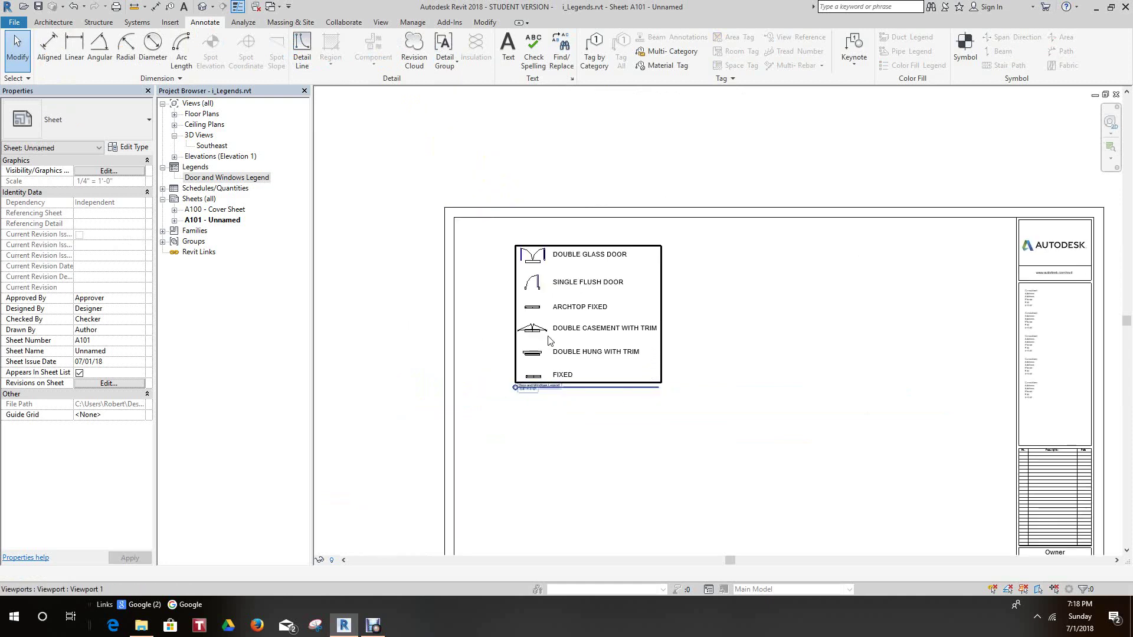
# Step: Open the Door and Windows Legend view
pyautogui.doubleClick(214, 178)
pyautogui.scroll(-2, 671, 278)
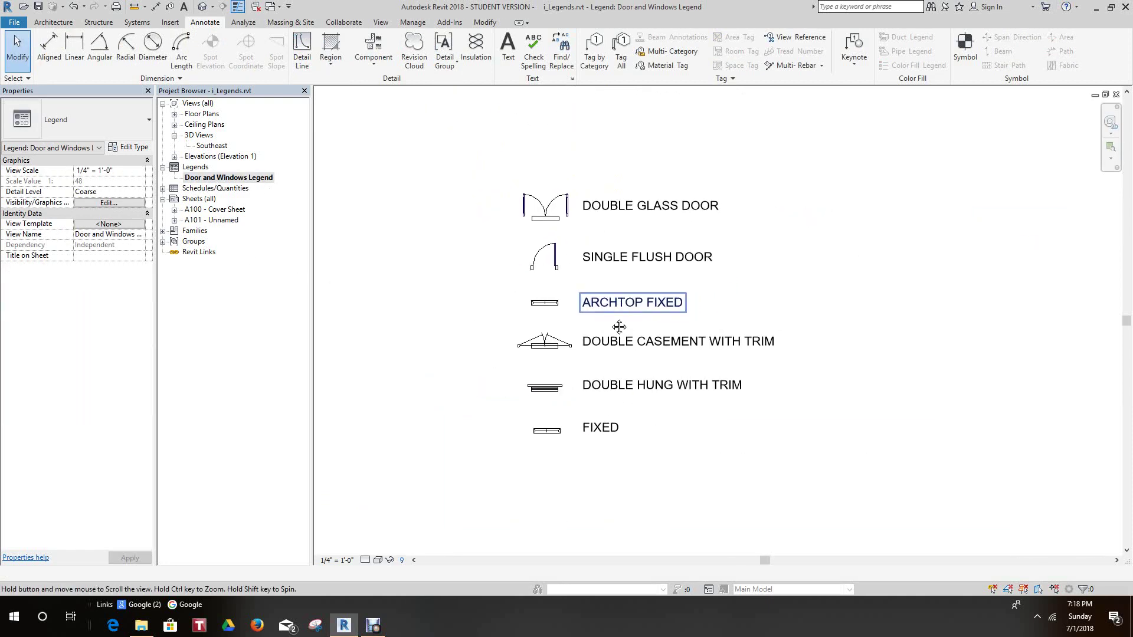
pyautogui.scroll(-1, 617, 323)
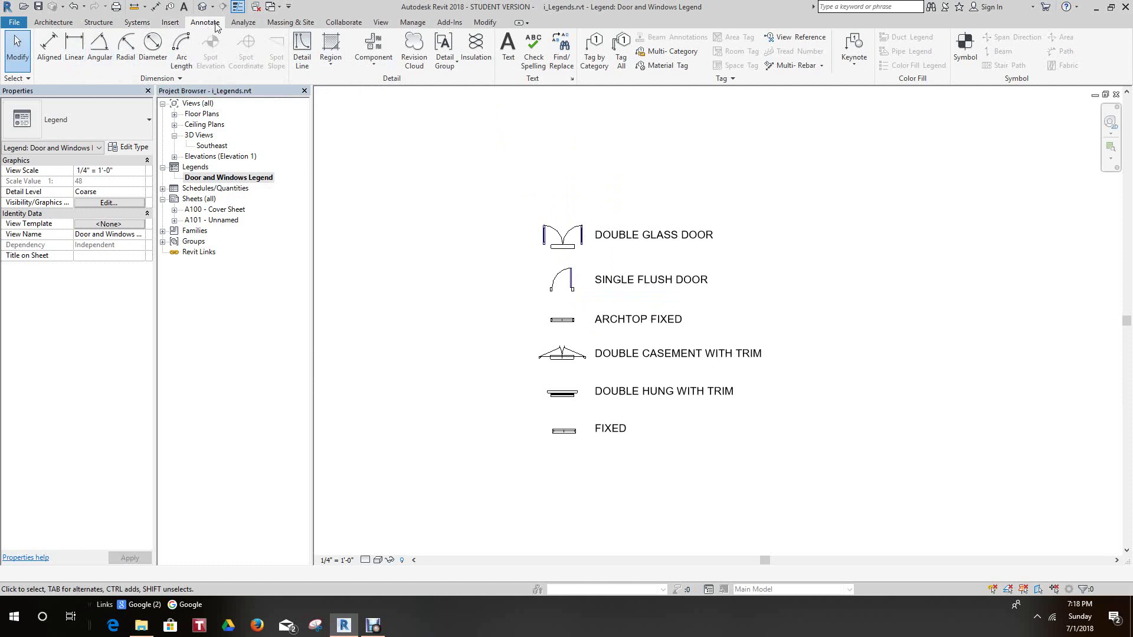
# Step: Draw a rectangle of Thin Lines detail lines, about 35'-6" by 32'-0", around all the legend symbols and labels
pyautogui.click(67, 27)
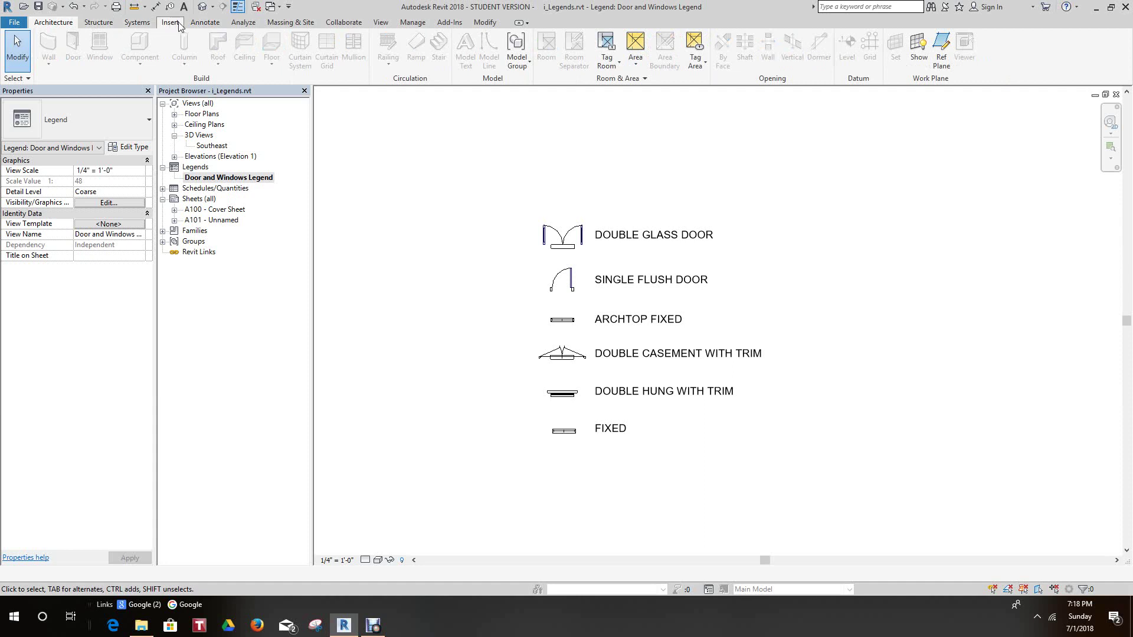
pyautogui.click(204, 23)
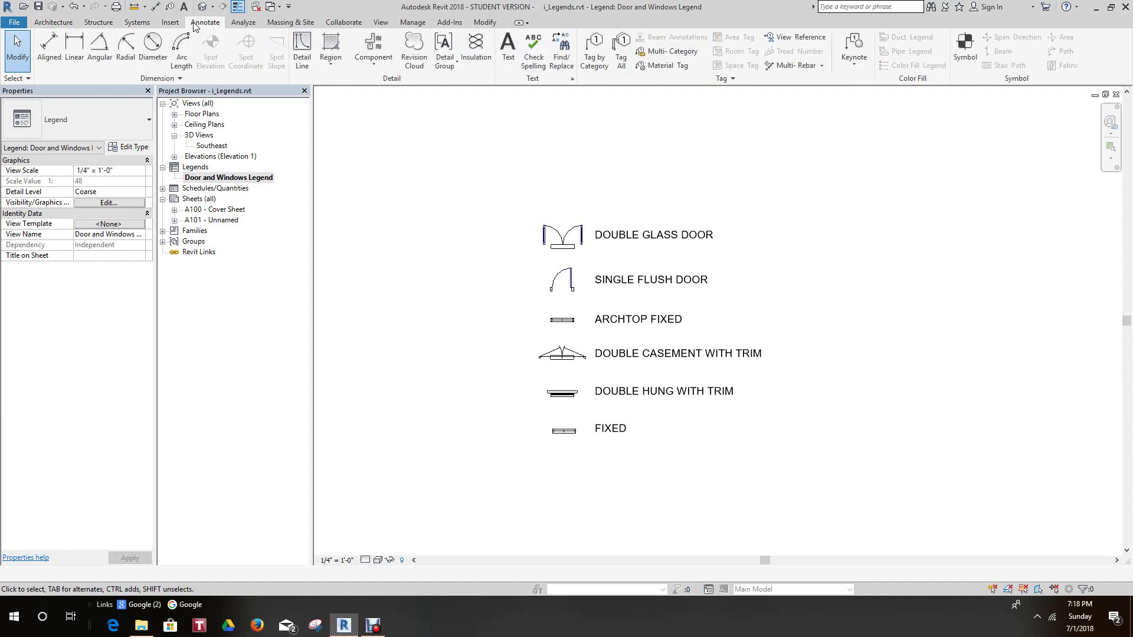
pyautogui.click(308, 50)
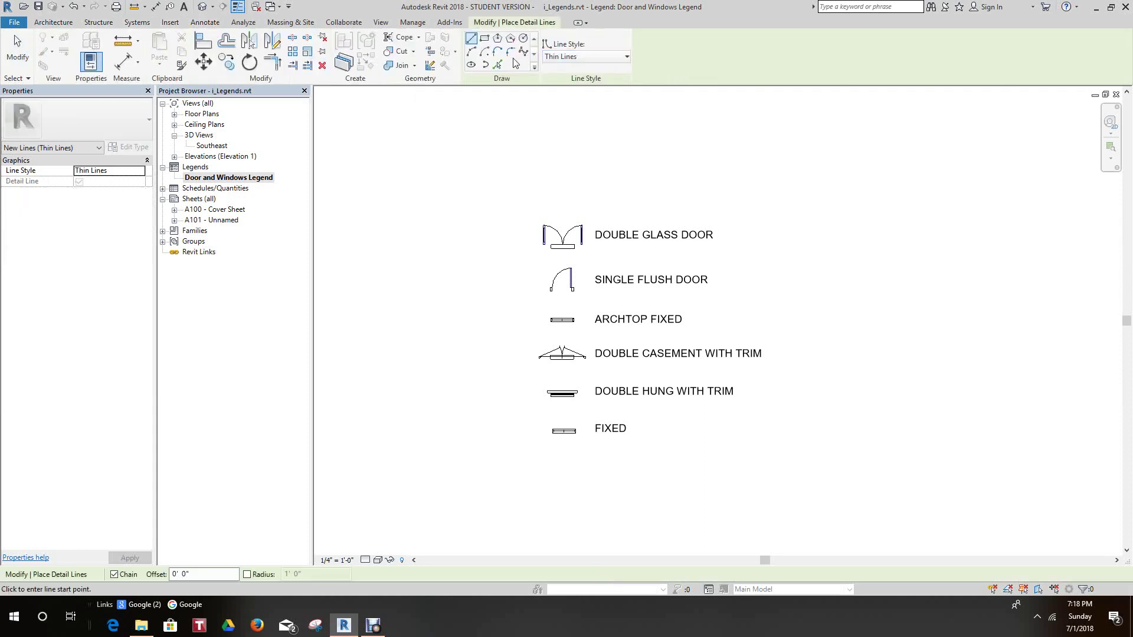
pyautogui.click(484, 40)
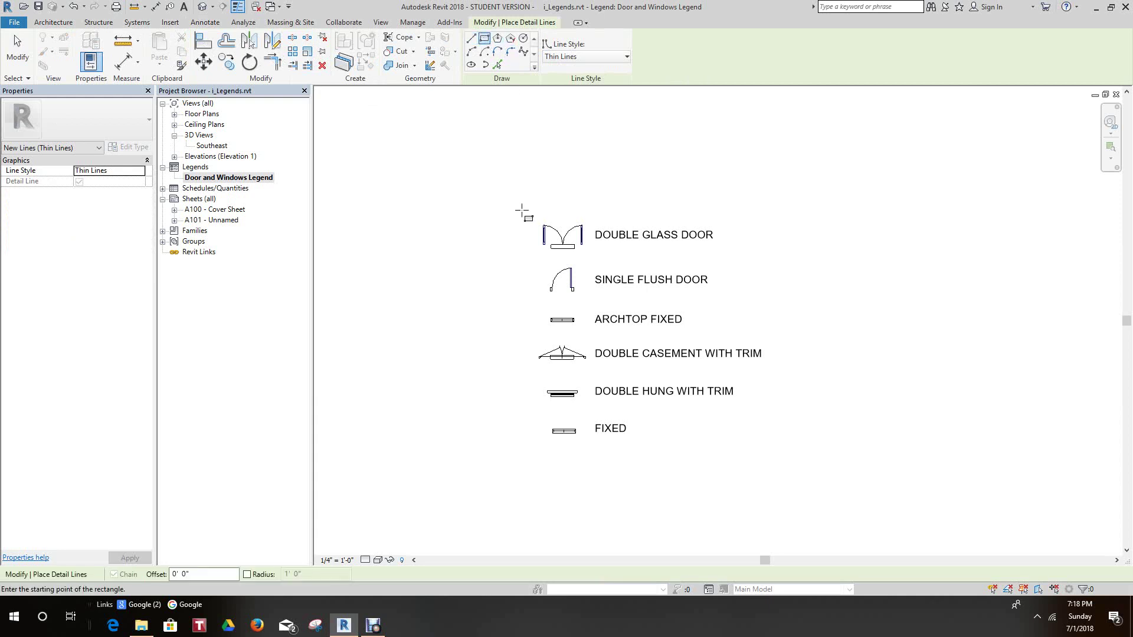
pyautogui.click(518, 205)
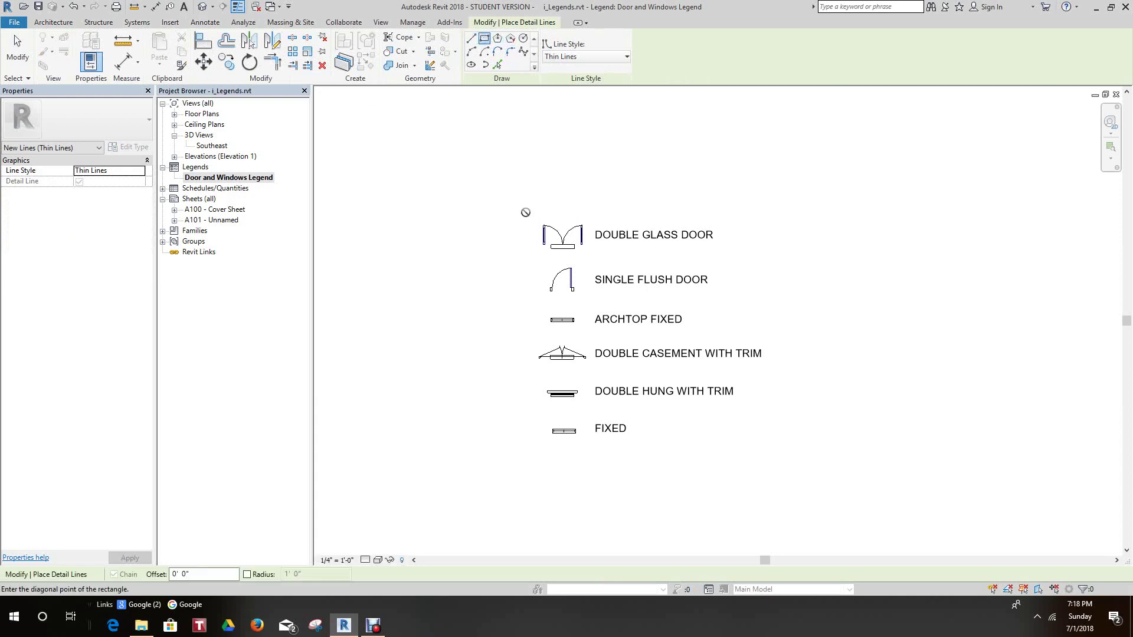
pyautogui.click(794, 454)
pyautogui.rightClick(794, 455)
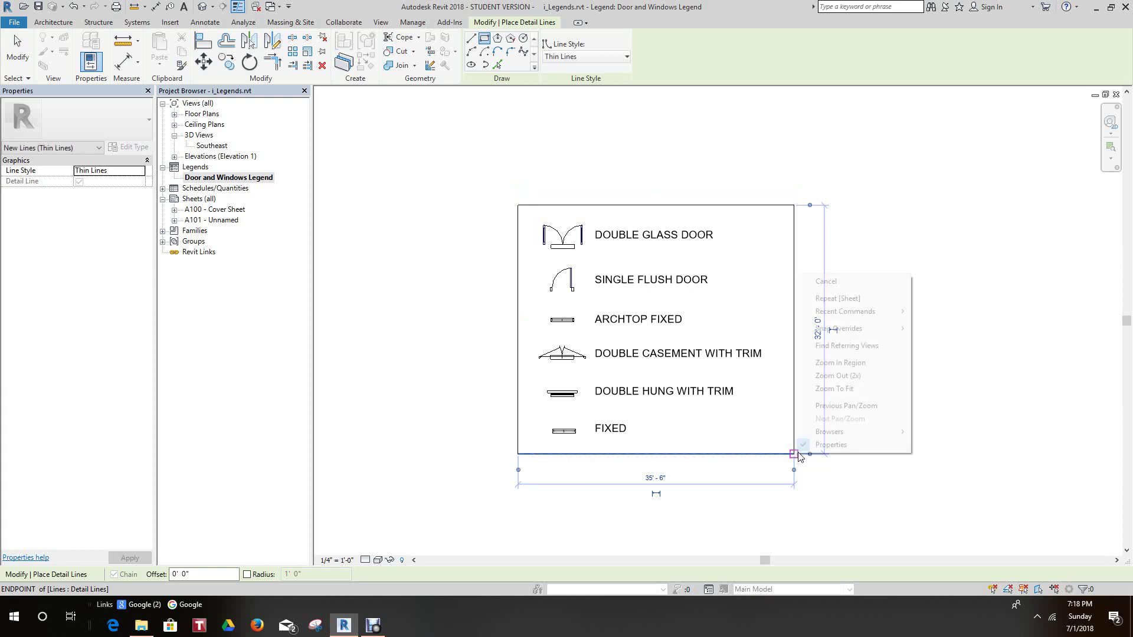
pyautogui.click(833, 283)
# Step: Draw a vertical detail line about 32'-0" long between the symbols and their labels, spanning the rectangle from top to bottom
pyautogui.scroll(2, 581, 189)
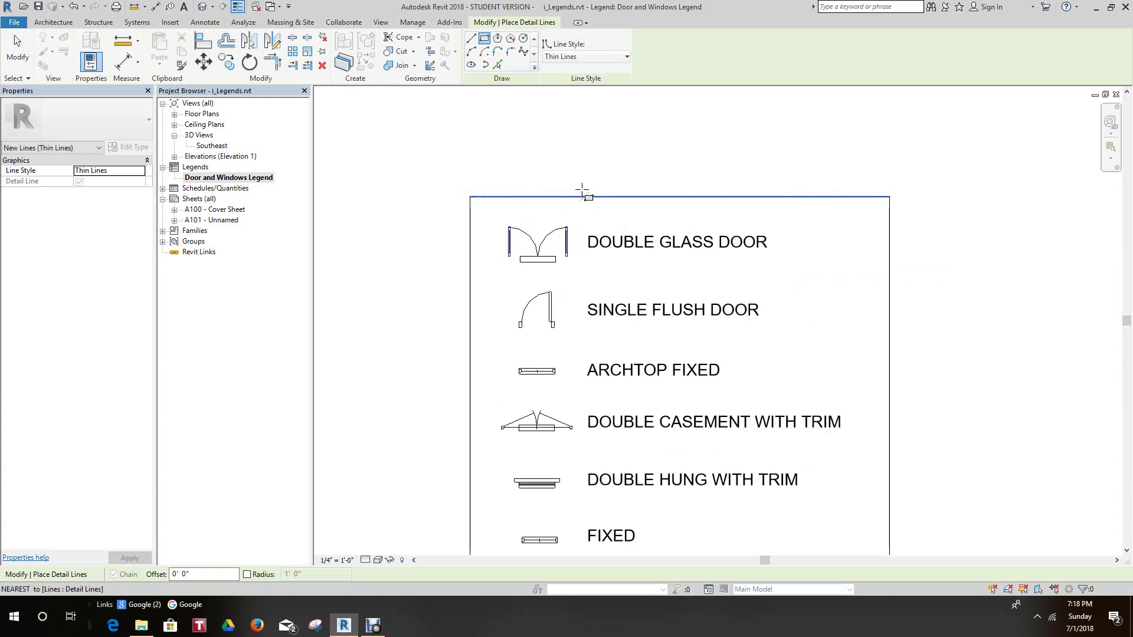
pyautogui.click(471, 39)
pyautogui.click(579, 197)
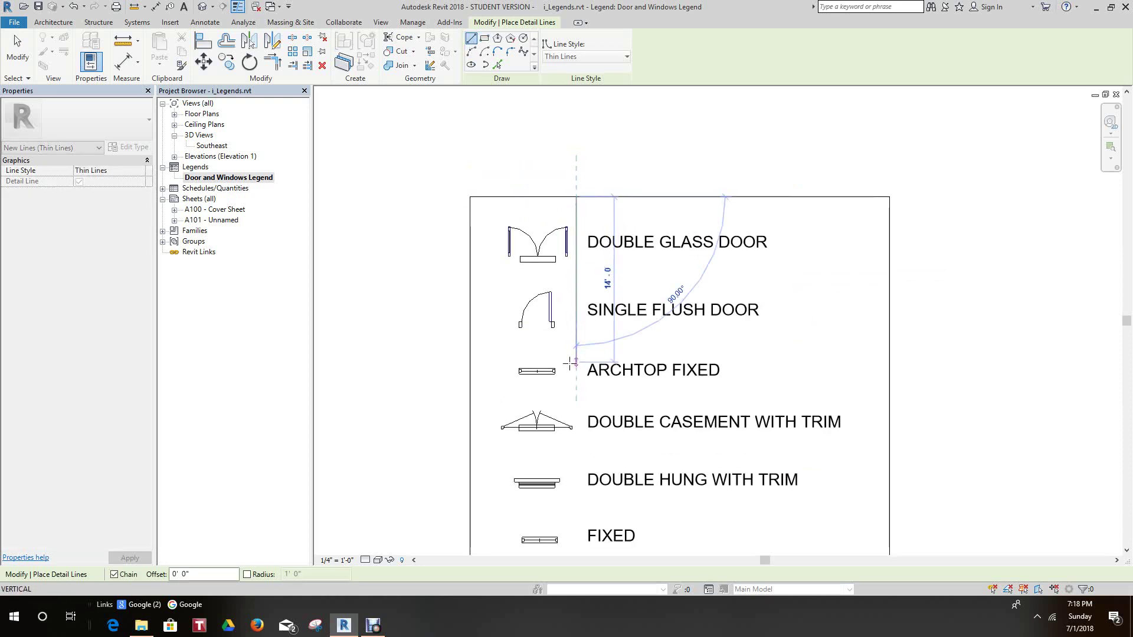
pyautogui.moveTo(580, 413); pyautogui.dragTo(585, 263, button='middle')
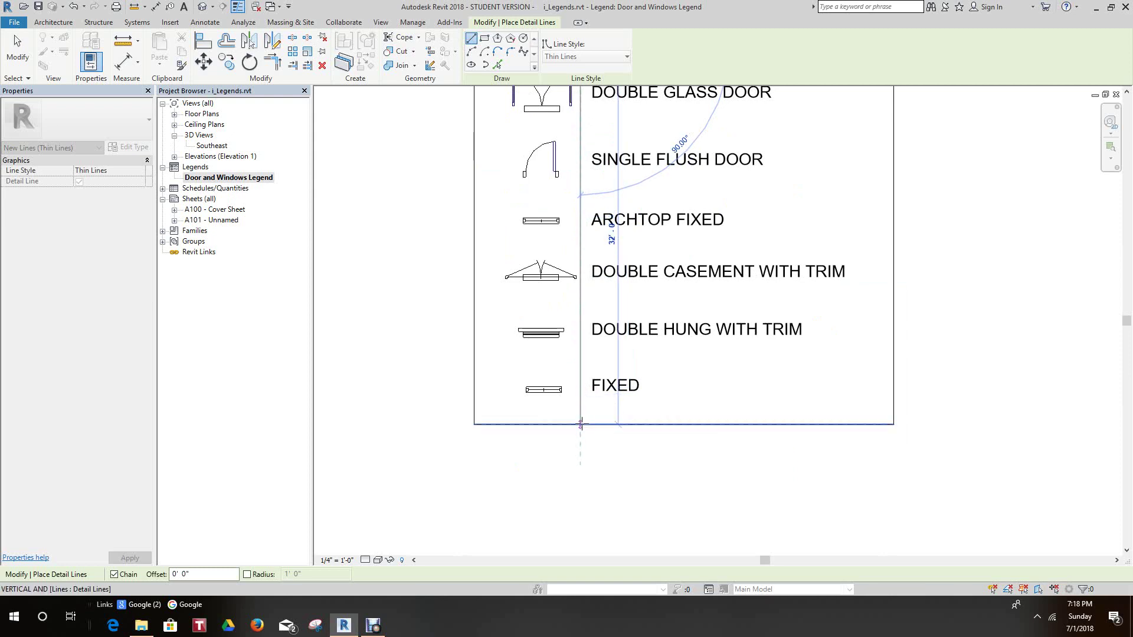
pyautogui.click(580, 424)
pyautogui.rightClick(582, 424)
pyautogui.click(630, 253)
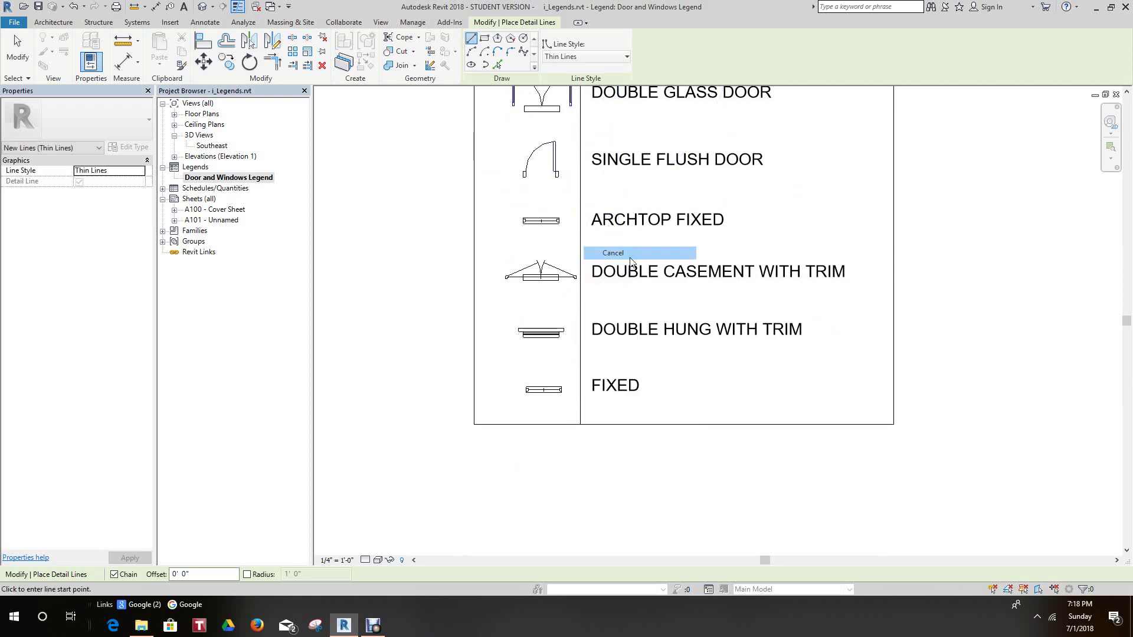
pyautogui.moveTo(631, 275); pyautogui.dragTo(628, 410, button='middle')
pyautogui.scroll(-3, 626, 404)
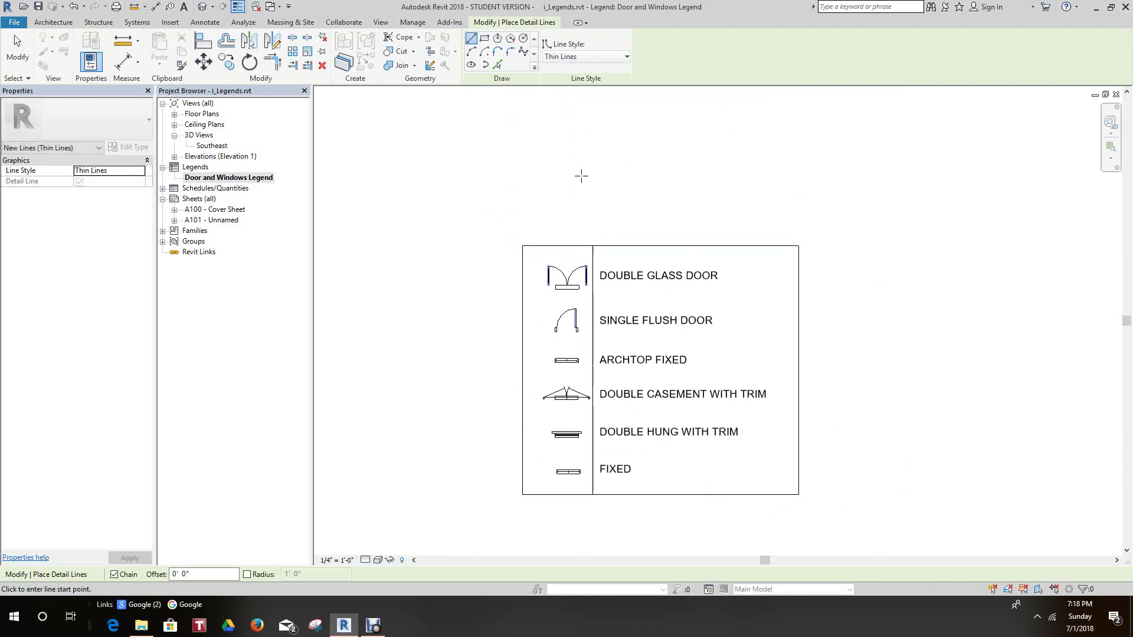
pyautogui.rightClick(581, 176)
pyautogui.click(617, 183)
# Step: Change the line style of the rectangle's top edge to Wide Lines and inspect it up close
pyautogui.click(631, 251)
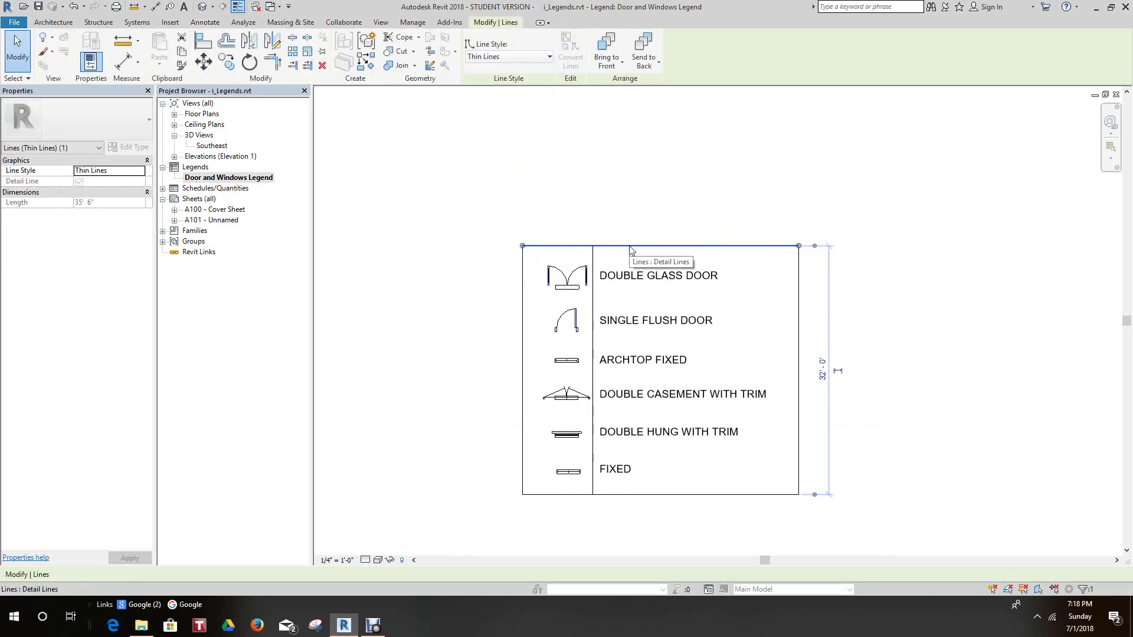
pyautogui.click(549, 57)
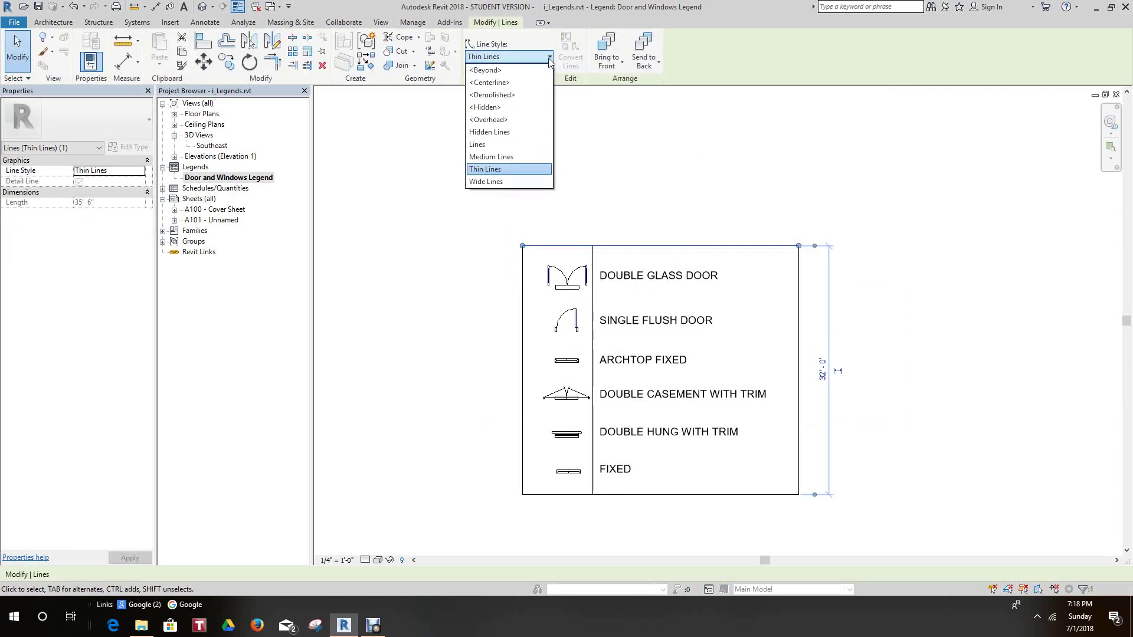
pyautogui.click(498, 183)
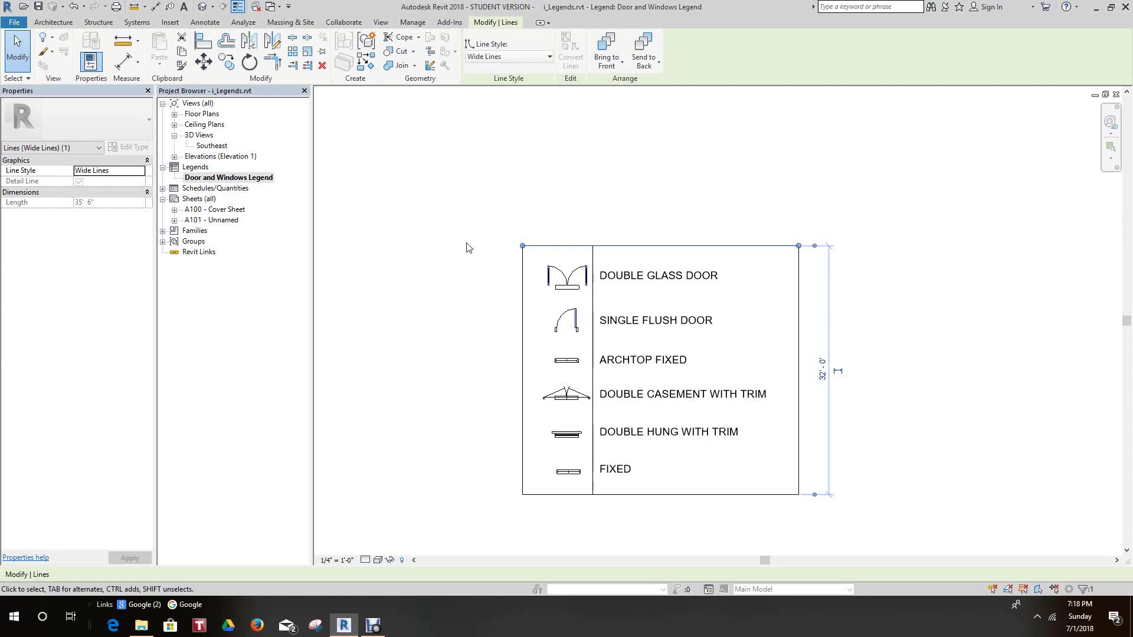
pyautogui.click(468, 247)
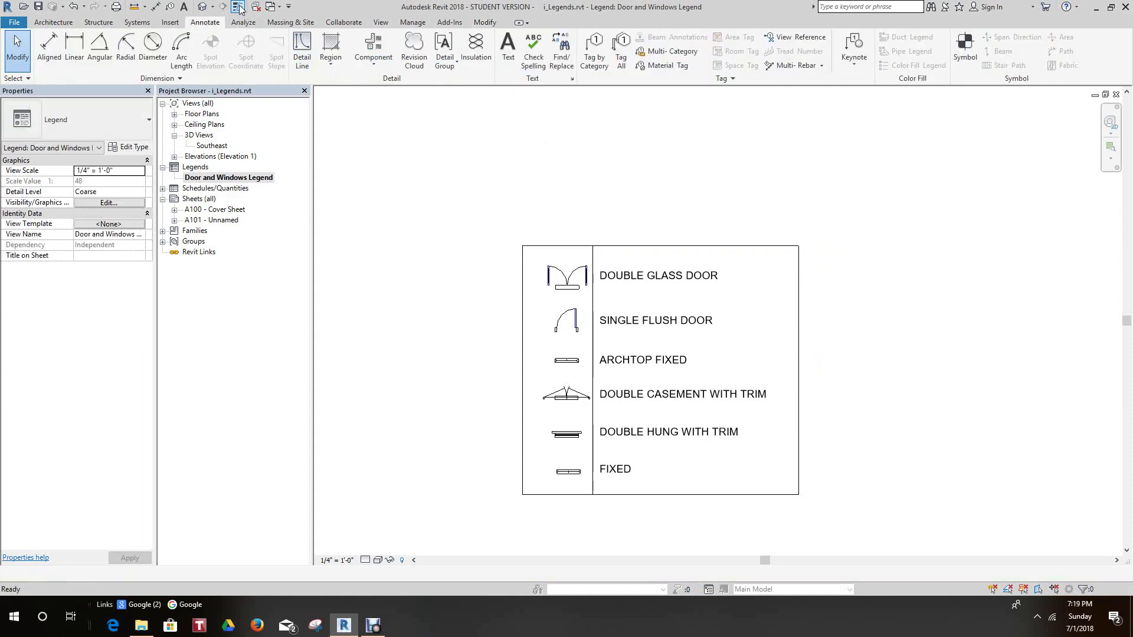
pyautogui.scroll(7, 606, 254)
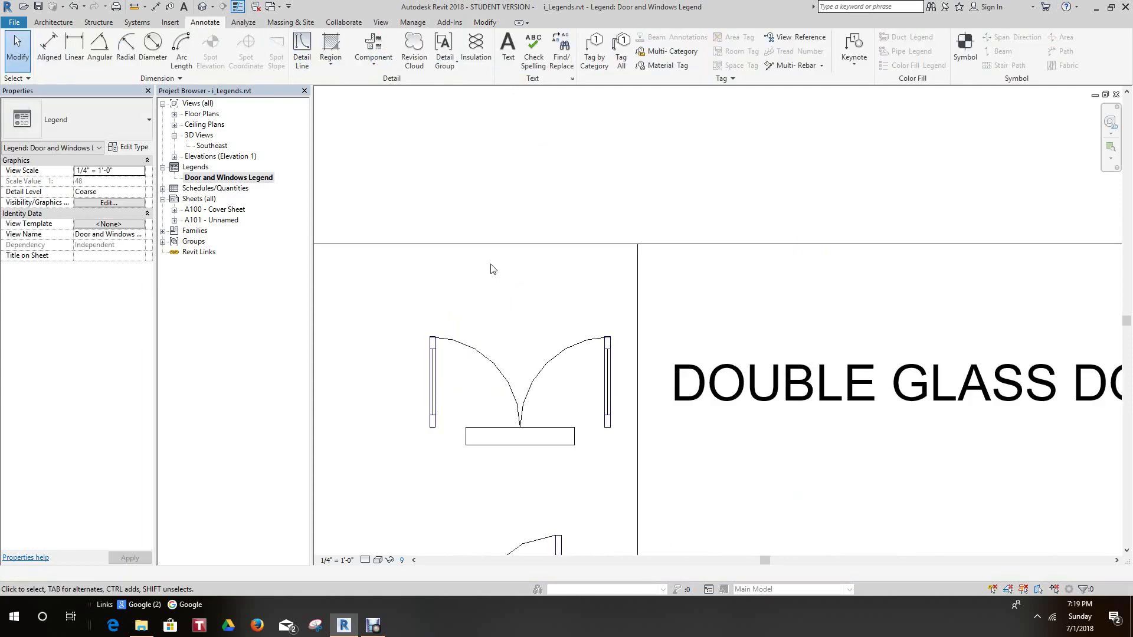
pyautogui.moveTo(579, 253); pyautogui.dragTo(776, 192, button='middle')
# Step: Delete the rectangle's top edge line
pyautogui.click(657, 186)
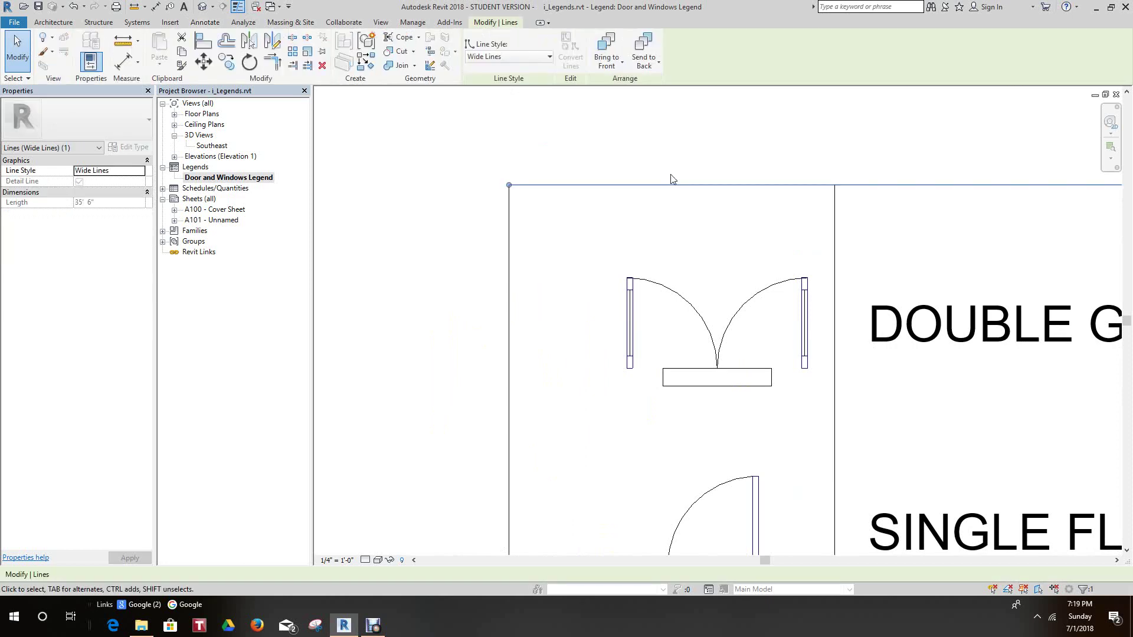
pyautogui.moveTo(671, 177); pyautogui.dragTo(632, 192, button='middle')
pyautogui.click(629, 181)
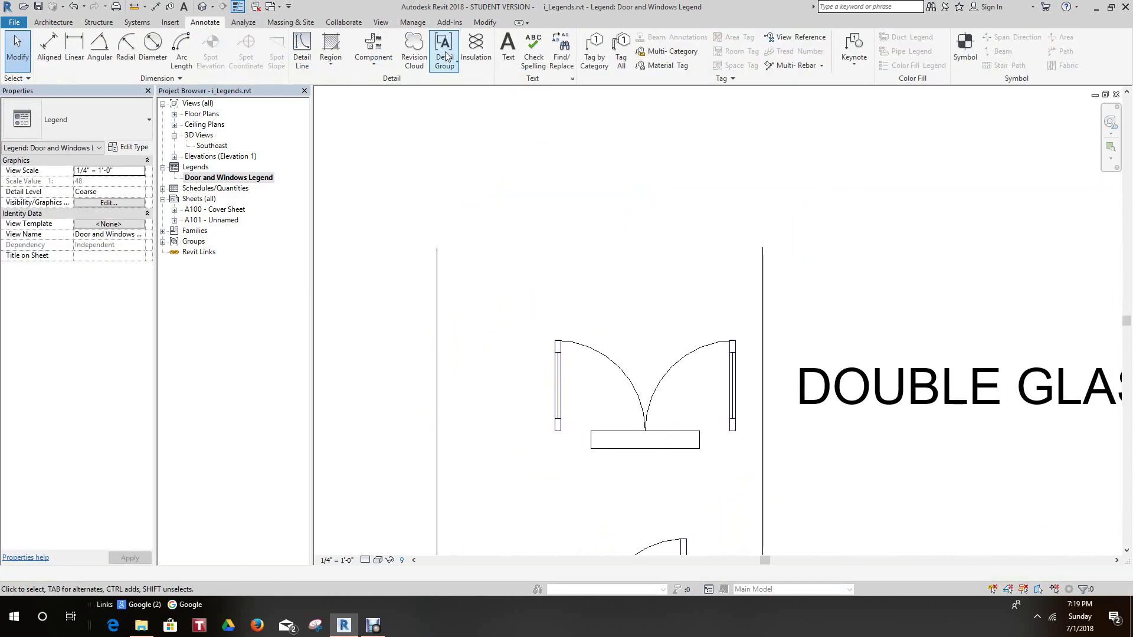
# Step: Draw a Wide Lines detail rectangle from the frame's upper-left corner to about 0'-6" beyond the thin frame's lower-right corner
pyautogui.click(302, 50)
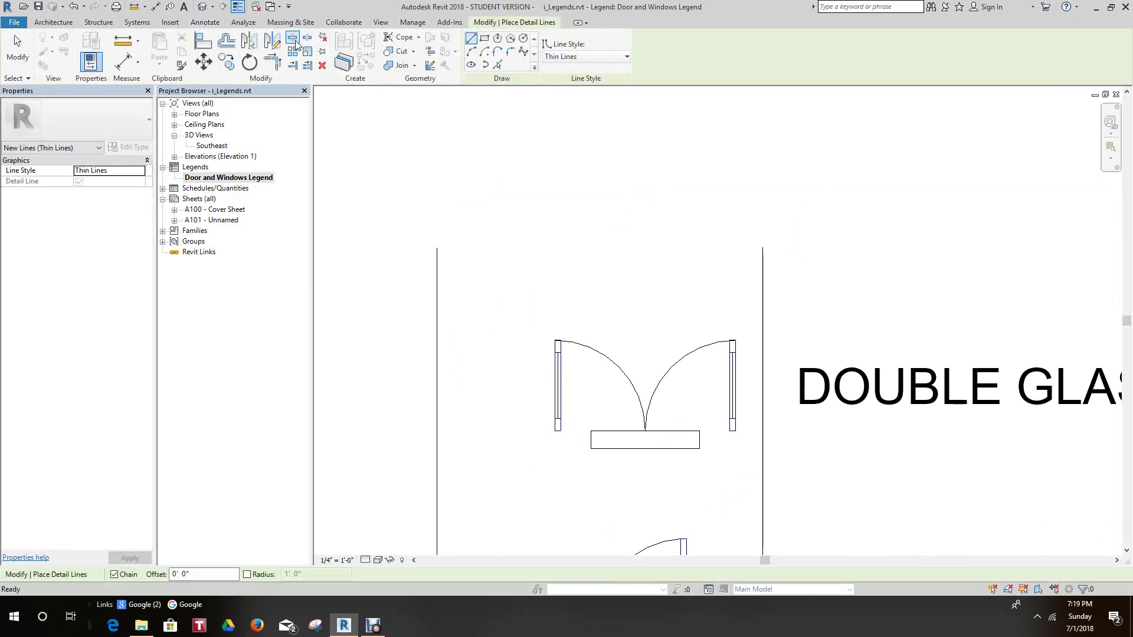
pyautogui.click(625, 57)
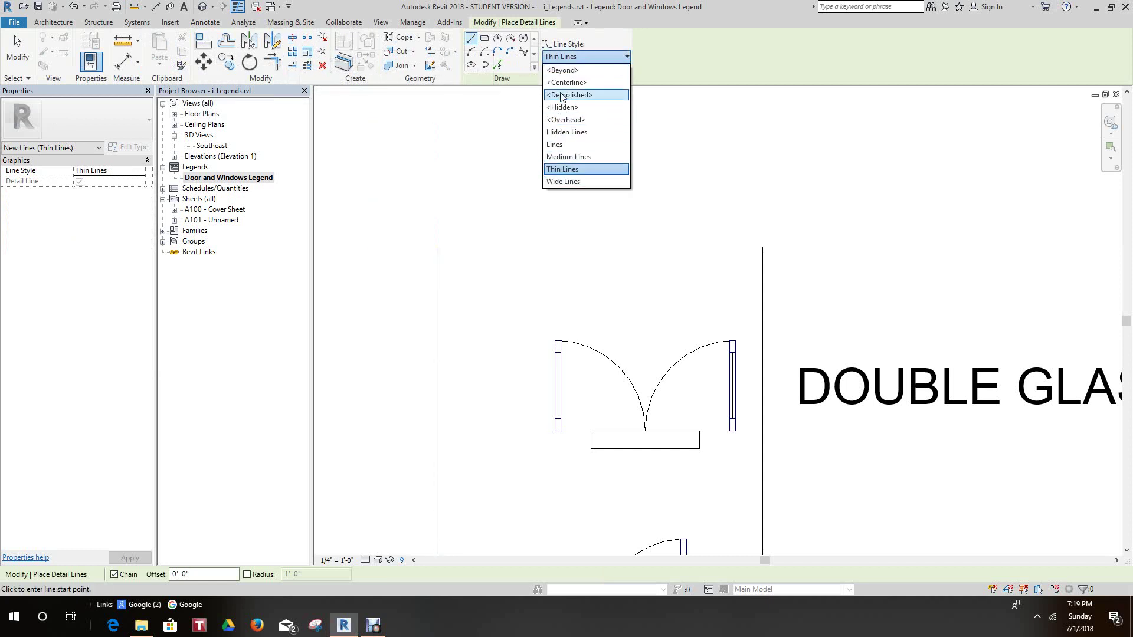
pyautogui.click(564, 181)
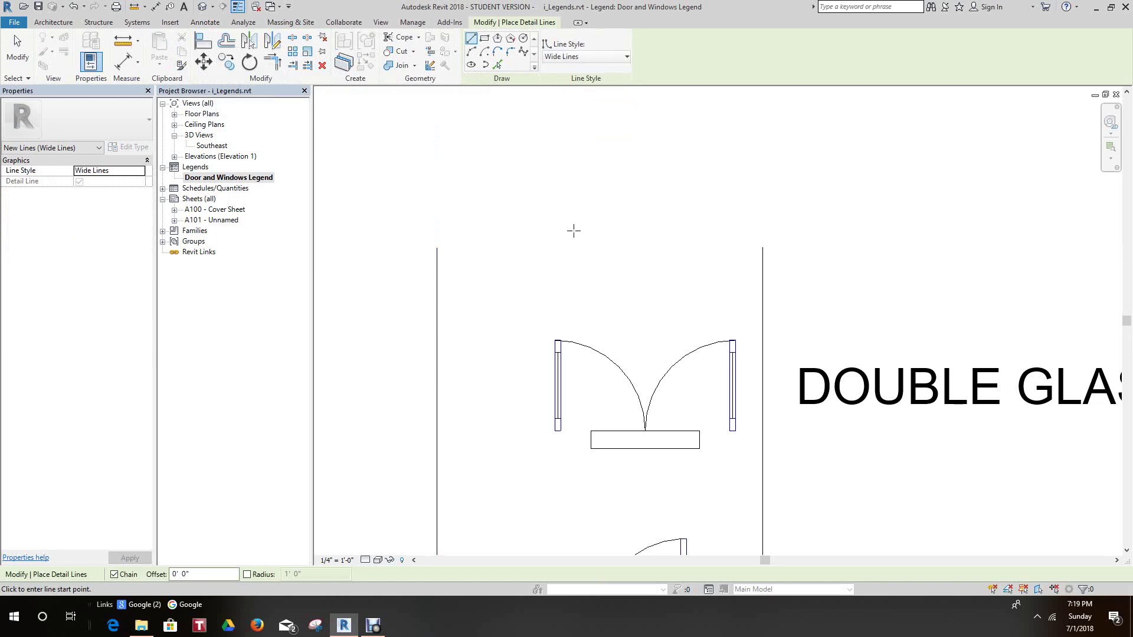
pyautogui.scroll(-4, 571, 230)
pyautogui.scroll(2, 503, 233)
pyautogui.click(461, 234)
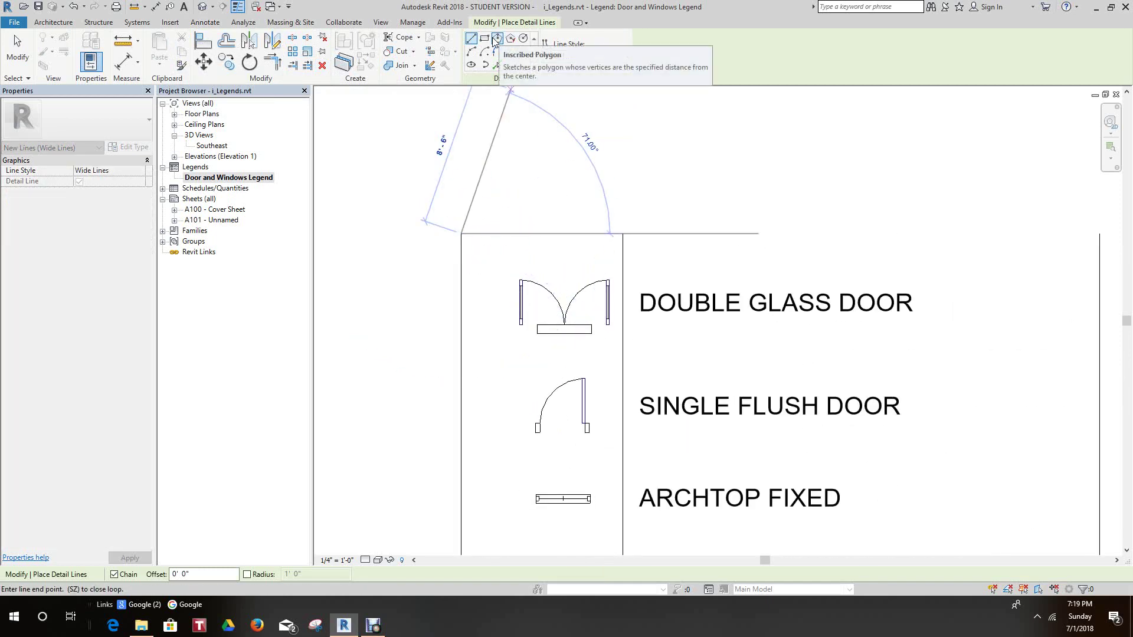
pyautogui.click(485, 39)
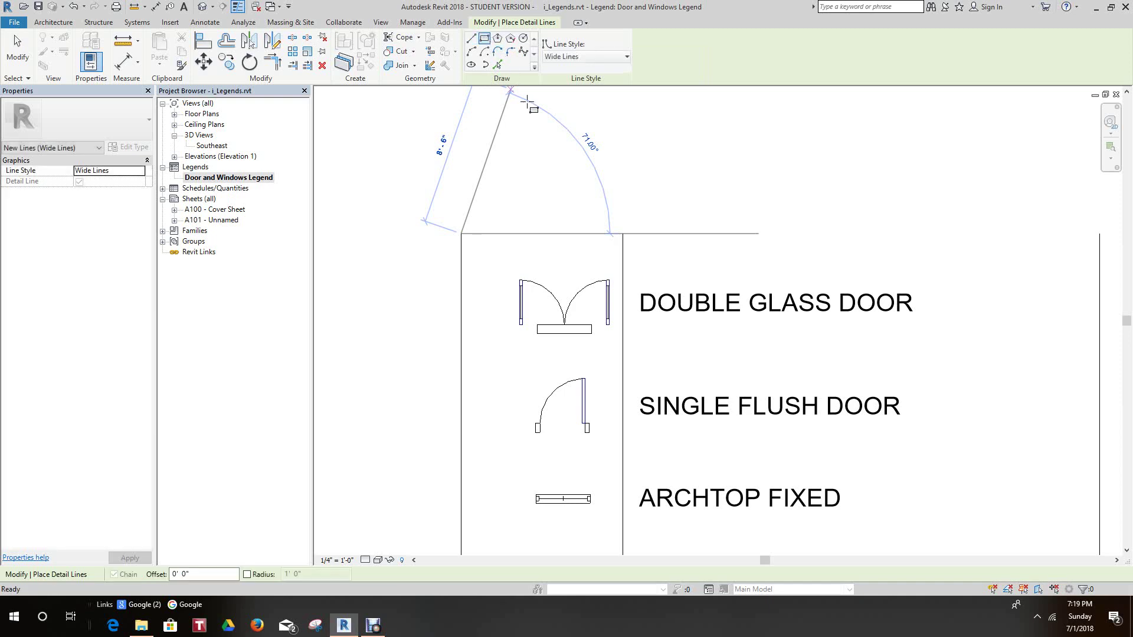
pyautogui.click(461, 235)
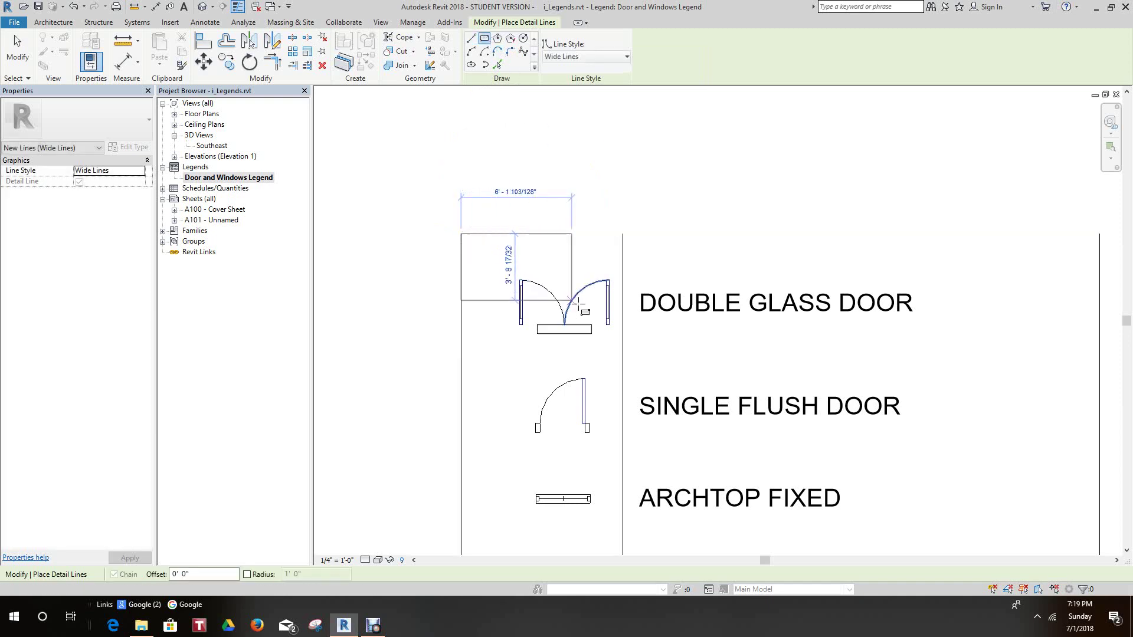
pyautogui.scroll(-1, 589, 309)
pyautogui.moveTo(589, 309); pyautogui.dragTo(498, 166, button='middle')
pyautogui.scroll(-1, 690, 351)
pyautogui.moveTo(690, 351); pyautogui.dragTo(531, 118, button='middle')
pyautogui.scroll(-1, 617, 260)
pyautogui.scroll(1, 652, 290)
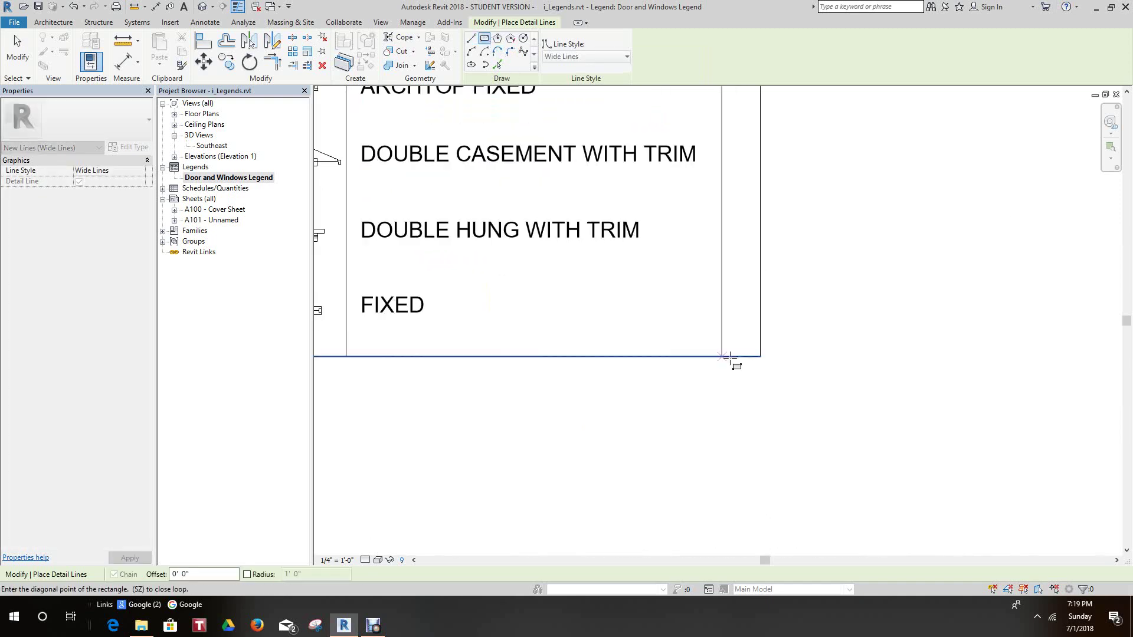
pyautogui.scroll(1, 742, 357)
pyautogui.click(771, 364)
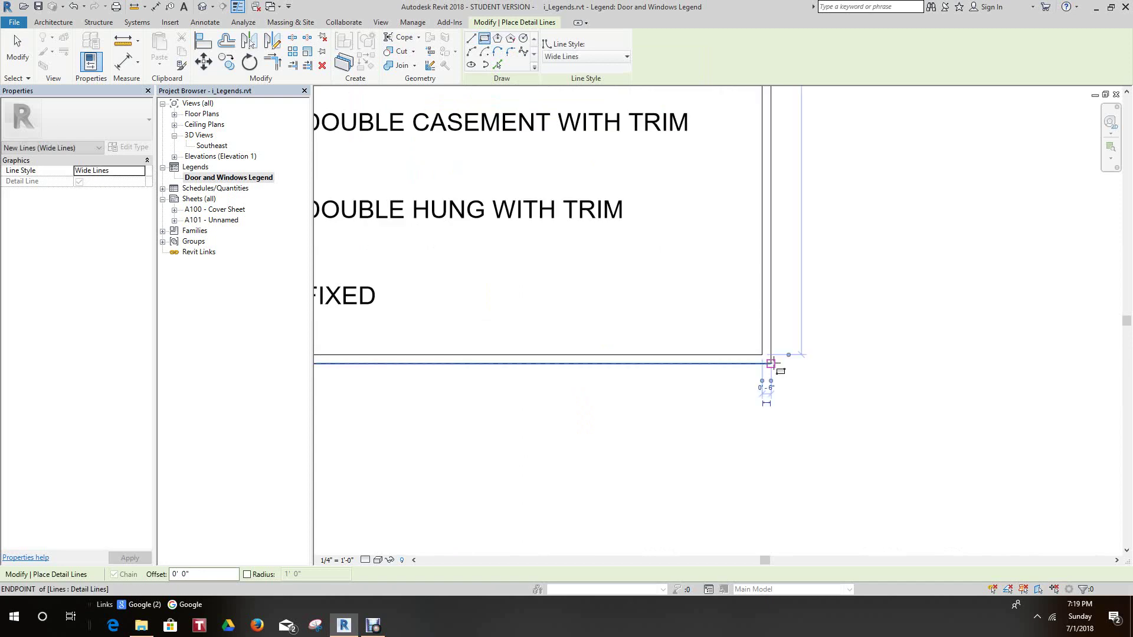
pyautogui.press('Escape')
pyautogui.press('Escape')
# Step: Turn off the Thin Lines display mode so the legend view shows true line weights, and inspect the frame's edges
pyautogui.scroll(4, 777, 369)
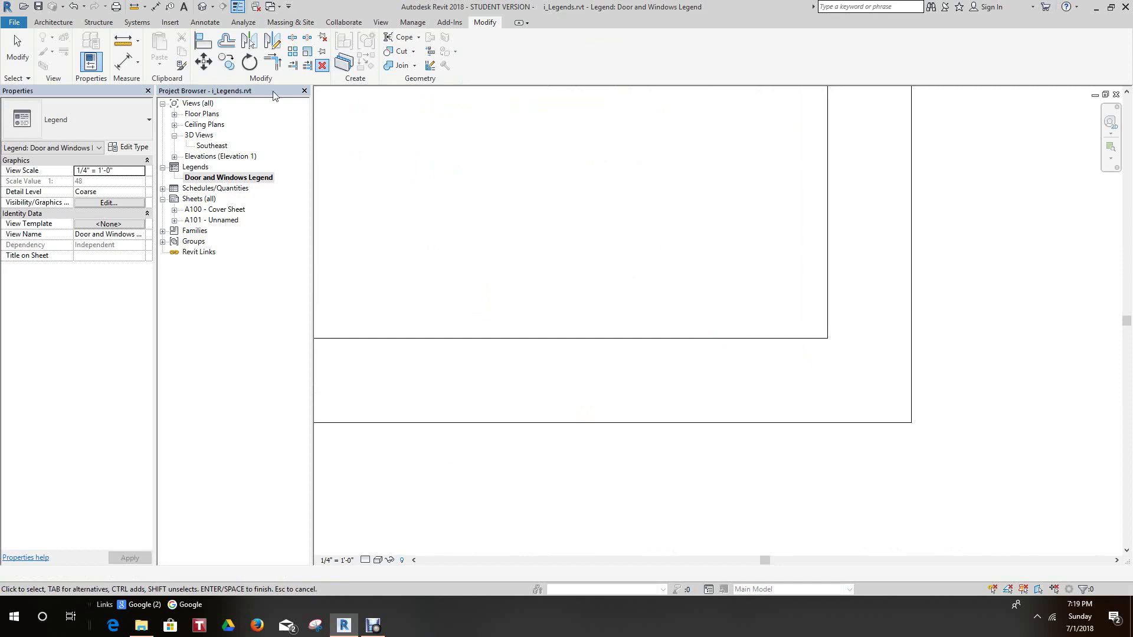
pyautogui.click(239, 7)
pyautogui.scroll(-3, 649, 298)
pyautogui.scroll(-5, 665, 307)
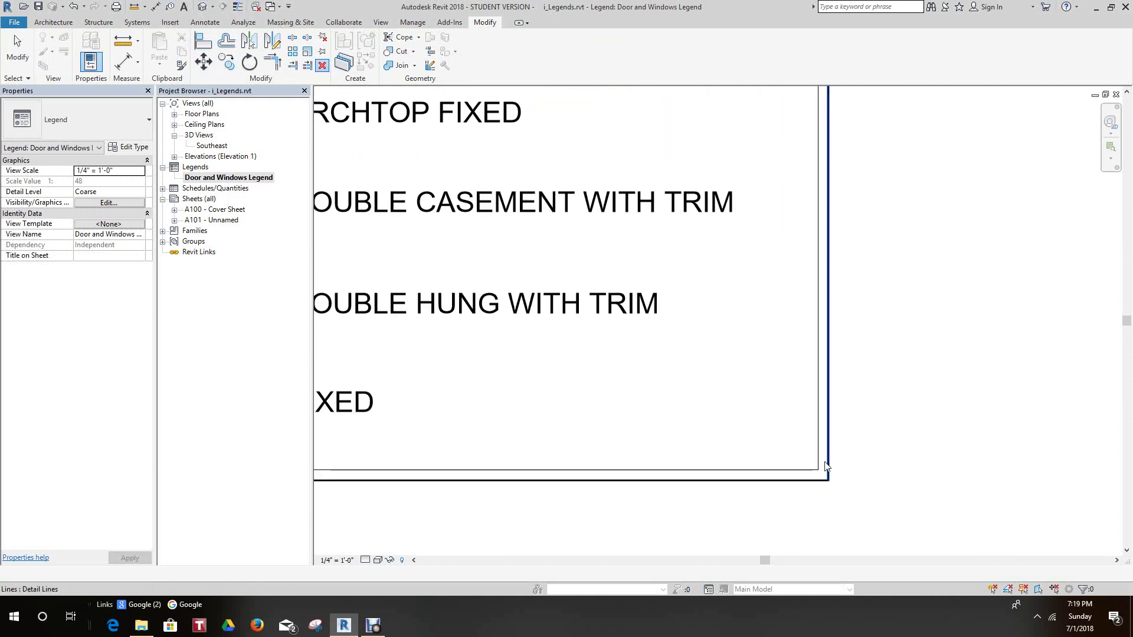
pyautogui.scroll(3, 815, 360)
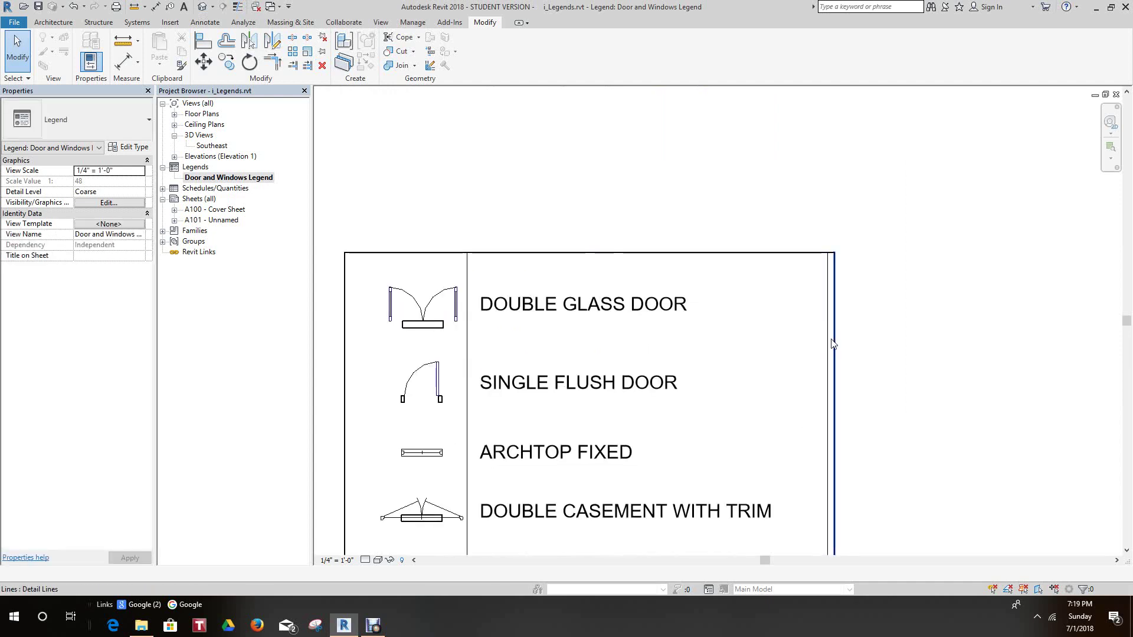
# Step: Delete the leftover thin lines just inside the wide border's right and bottom edges
pyautogui.click(832, 340)
pyautogui.press('Escape')
pyautogui.click(826, 375)
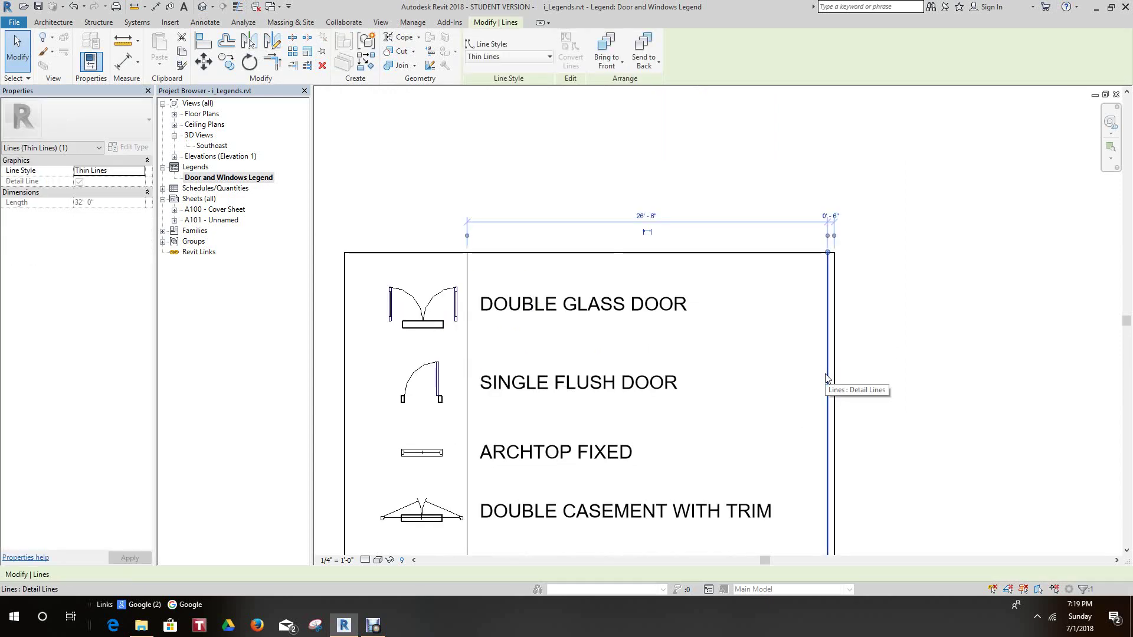
pyautogui.press('Delete')
pyautogui.moveTo(785, 442); pyautogui.dragTo(770, 144, button='middle')
pyautogui.scroll(1, 690, 335)
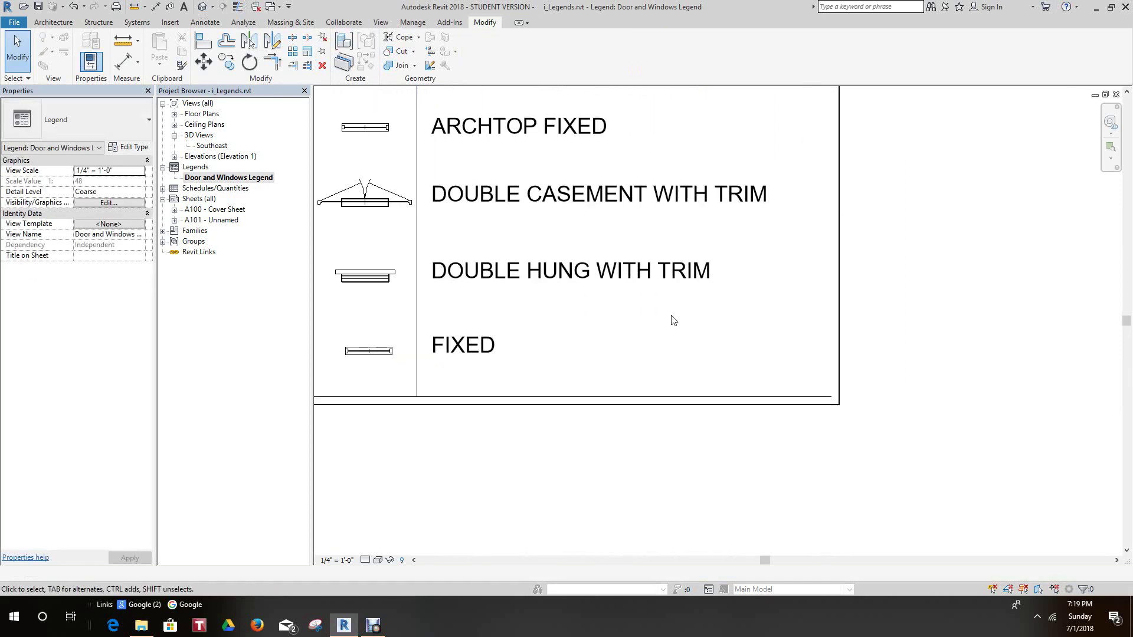
pyautogui.click(700, 397)
pyautogui.press('Delete')
# Step: Extend the lower end of the thin vertical divider line down to the border's bottom edge
pyautogui.moveTo(698, 416); pyautogui.dragTo(708, 395, button='middle')
pyautogui.scroll(1, 653, 391)
pyautogui.click(677, 369)
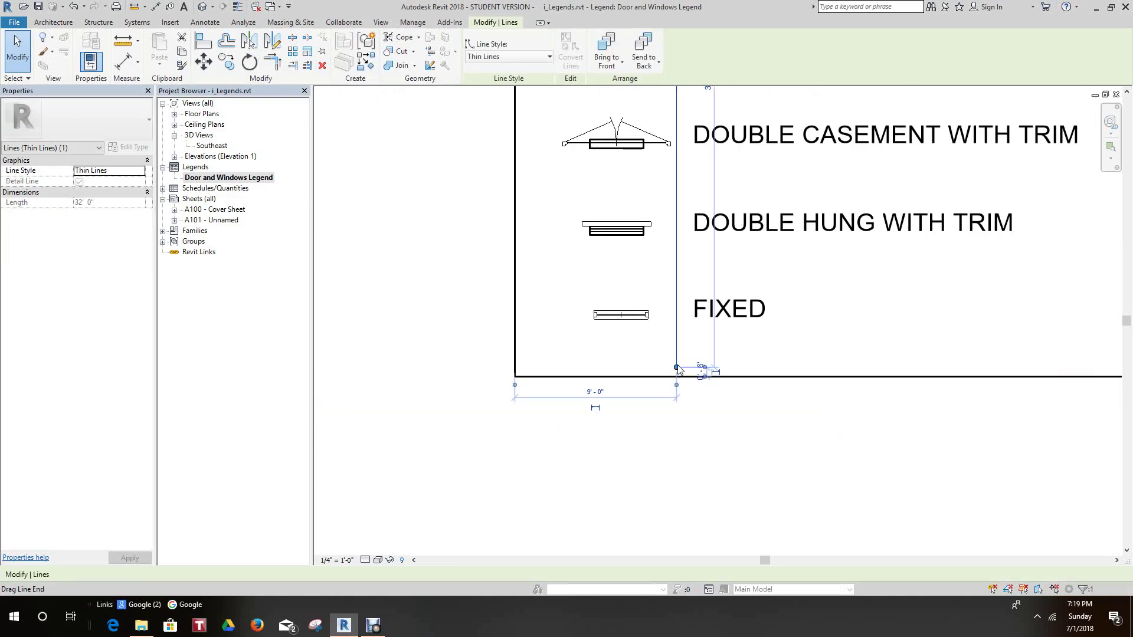
pyautogui.moveTo(676, 368); pyautogui.dragTo(676, 376)
pyautogui.scroll(-4, 687, 343)
pyautogui.moveTo(659, 171); pyautogui.dragTo(646, 437, button='middle')
pyautogui.scroll(2, 676, 300)
pyautogui.moveTo(688, 315); pyautogui.dragTo(625, 204, button='middle')
pyautogui.click(662, 255)
pyautogui.scroll(-1, 657, 266)
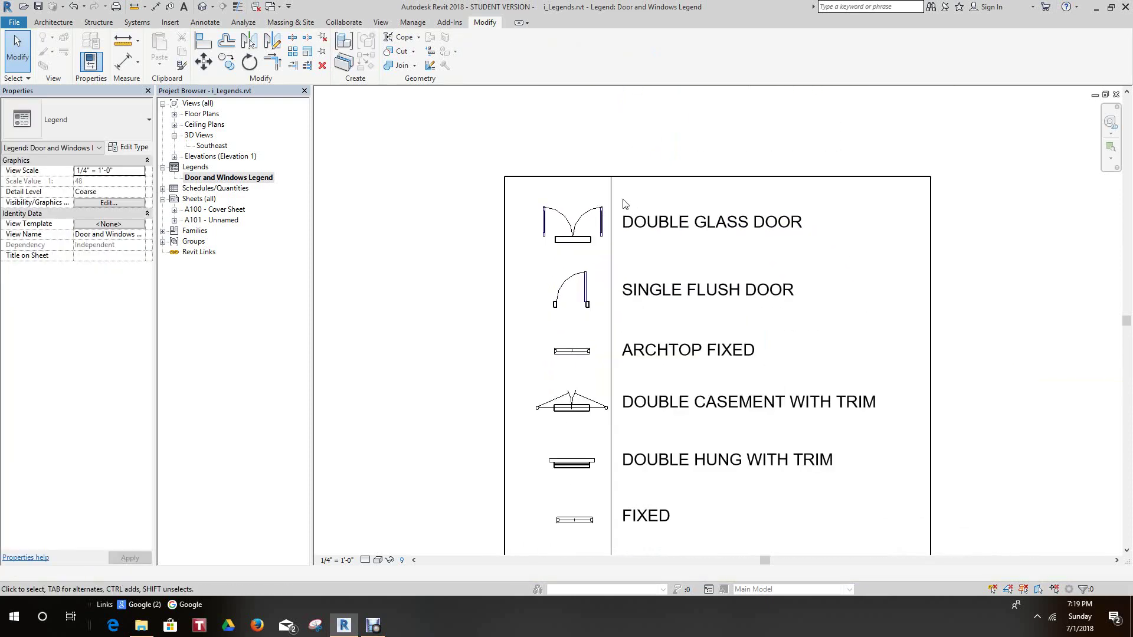
# Step: Nudge all six door and window symbols together two increments to the left within their column
pyautogui.scroll(-1, 583, 171)
pyautogui.moveTo(583, 170); pyautogui.dragTo(626, 206, button='middle')
pyautogui.moveTo(567, 151); pyautogui.dragTo(656, 494)
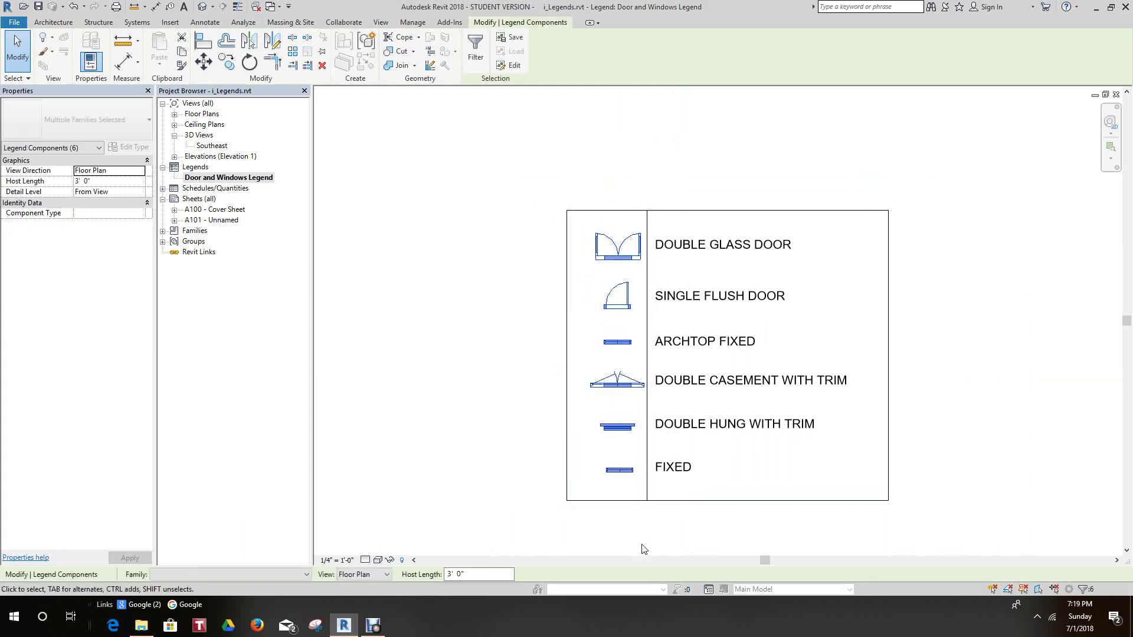
pyautogui.press('Left')
pyautogui.press('Left')
pyautogui.press('Escape')
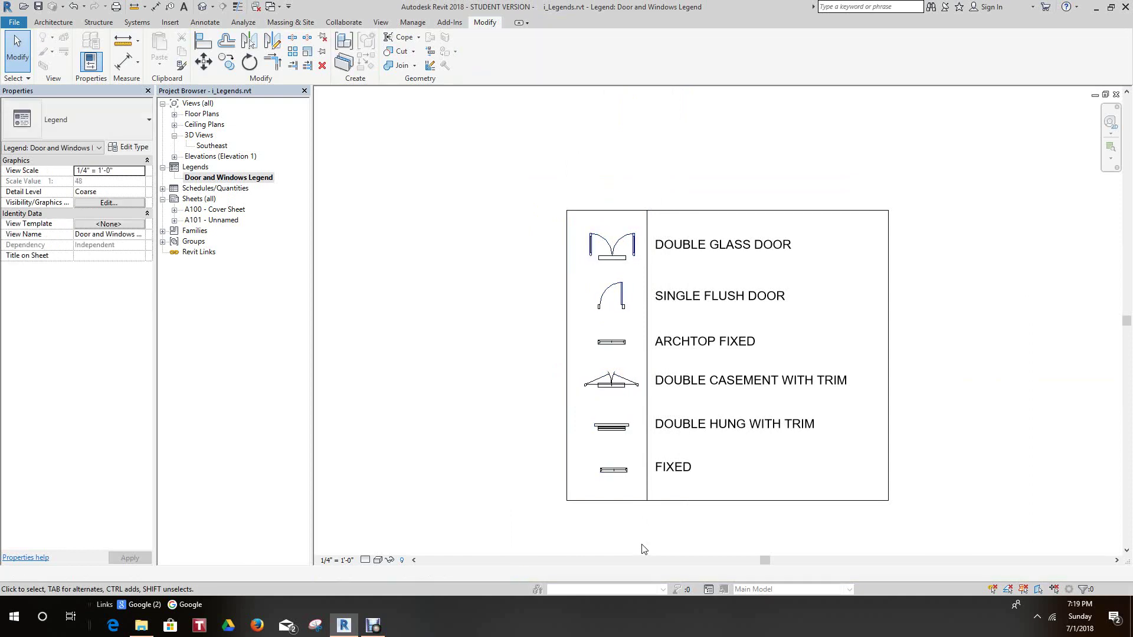
# Step: Open sheet A101 - Unnamed at the placed legend
pyautogui.scroll(-1, 567, 463)
pyautogui.moveTo(534, 431); pyautogui.dragTo(422, 380, button='middle')
pyautogui.scroll(-2, 420, 379)
pyautogui.middleClick(421, 379)
pyautogui.middleClick(421, 379)
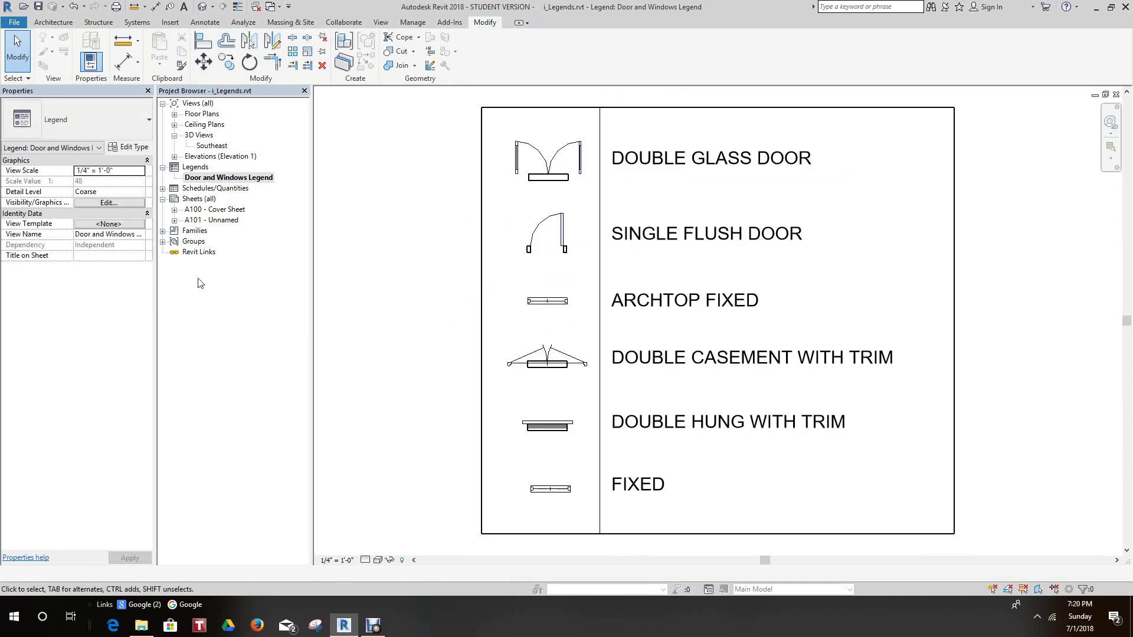
pyautogui.doubleClick(216, 220)
pyautogui.scroll(5, 738, 313)
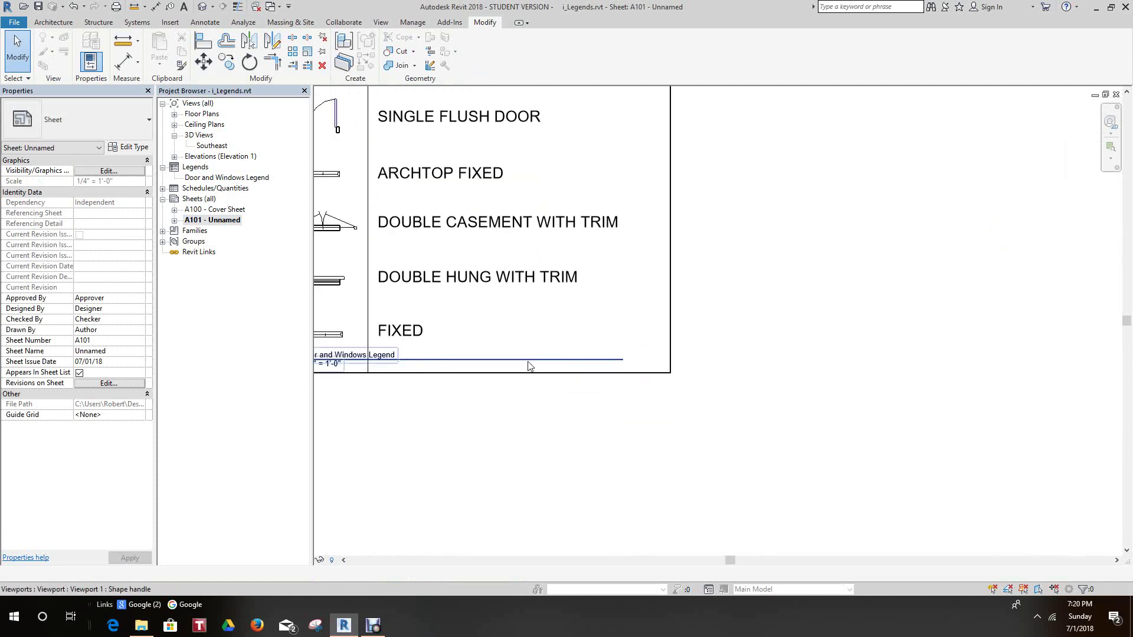
pyautogui.click(554, 381)
pyautogui.scroll(3, 571, 387)
pyautogui.scroll(-3, 645, 413)
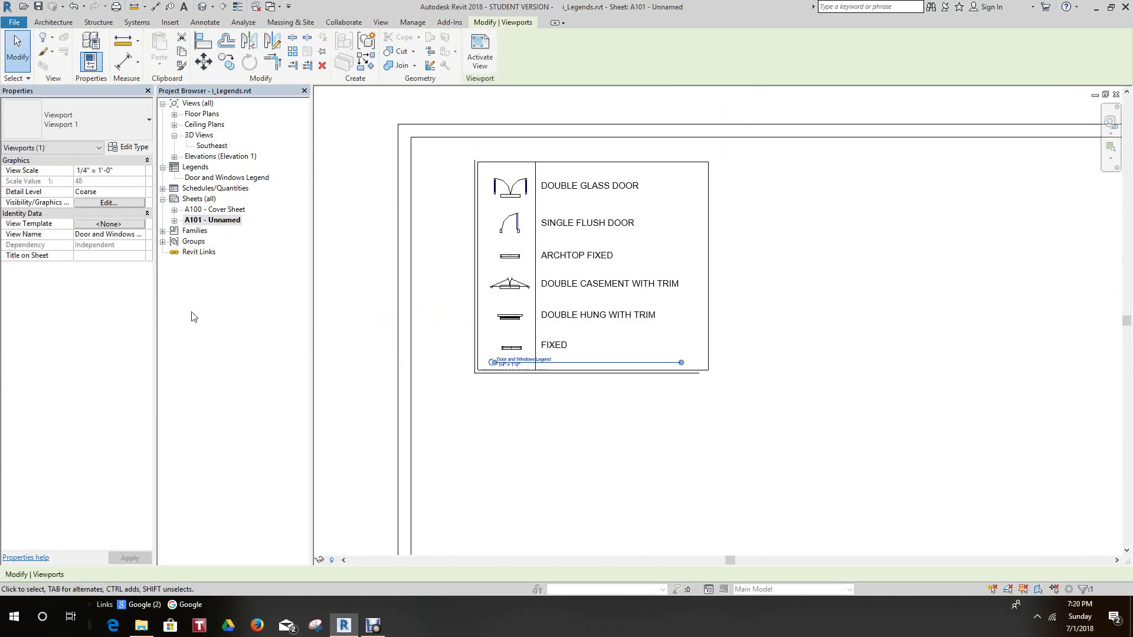
pyautogui.click(130, 147)
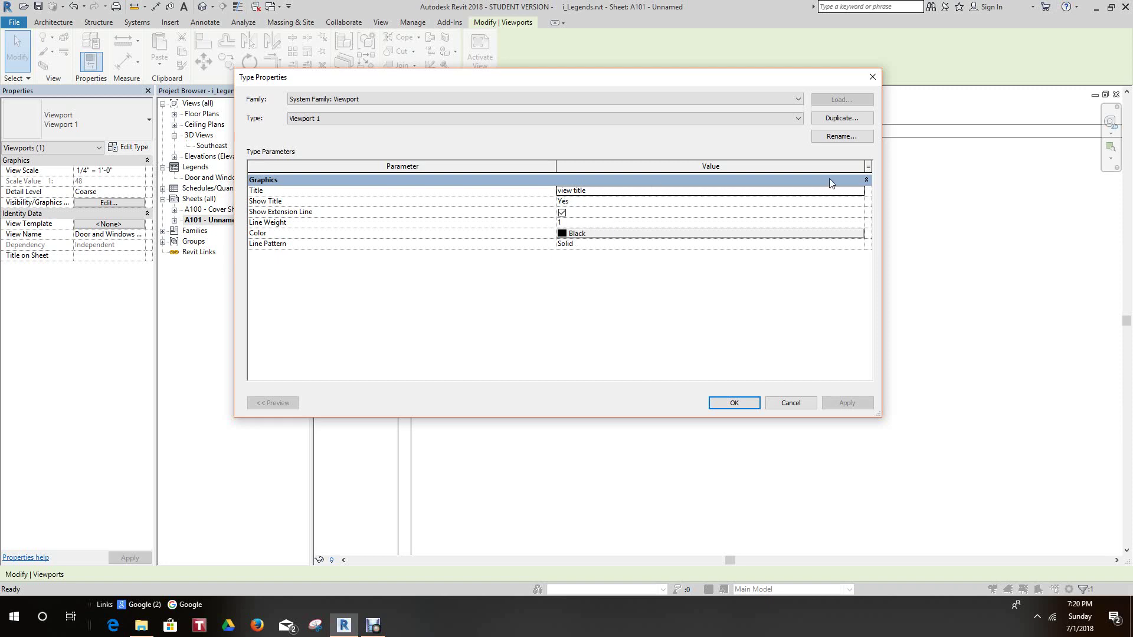
pyautogui.click(859, 191)
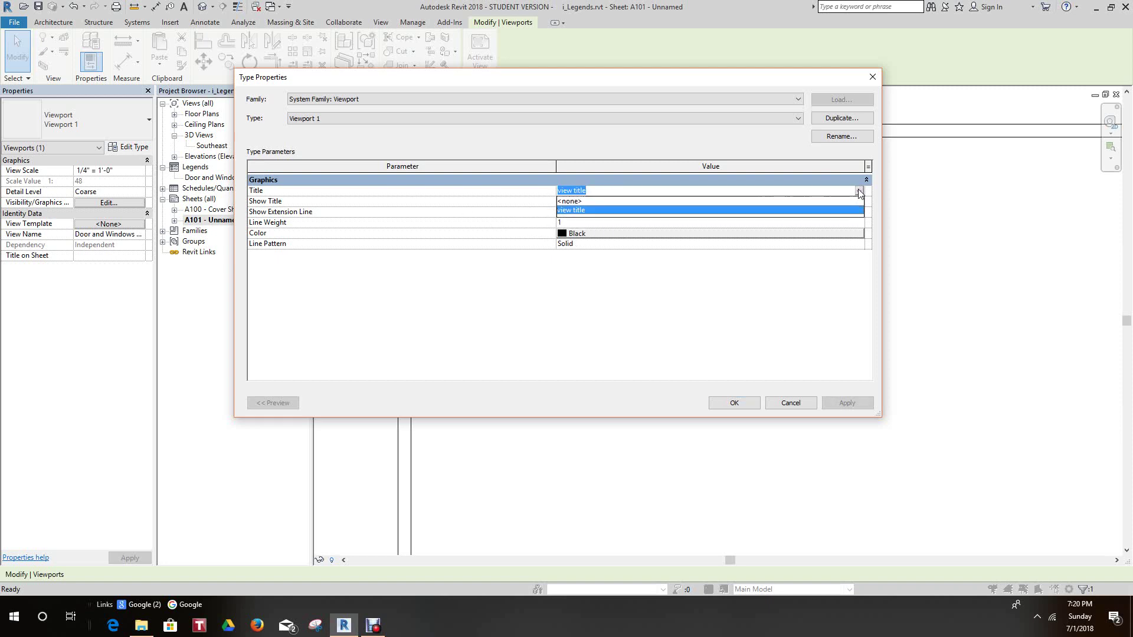
pyautogui.click(570, 201)
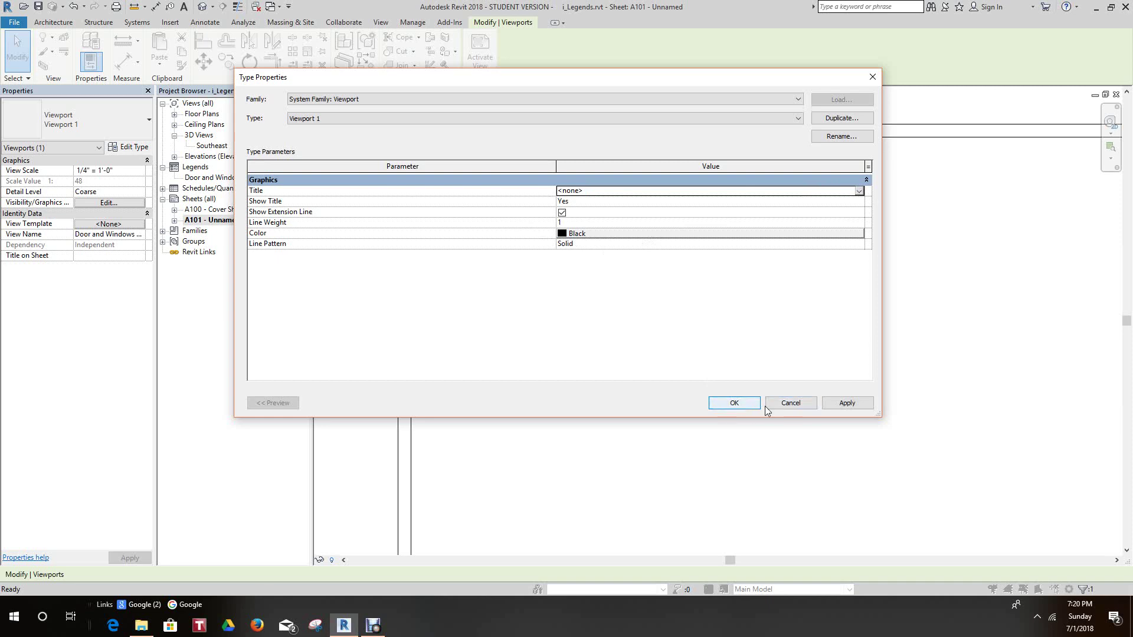
pyautogui.click(791, 404)
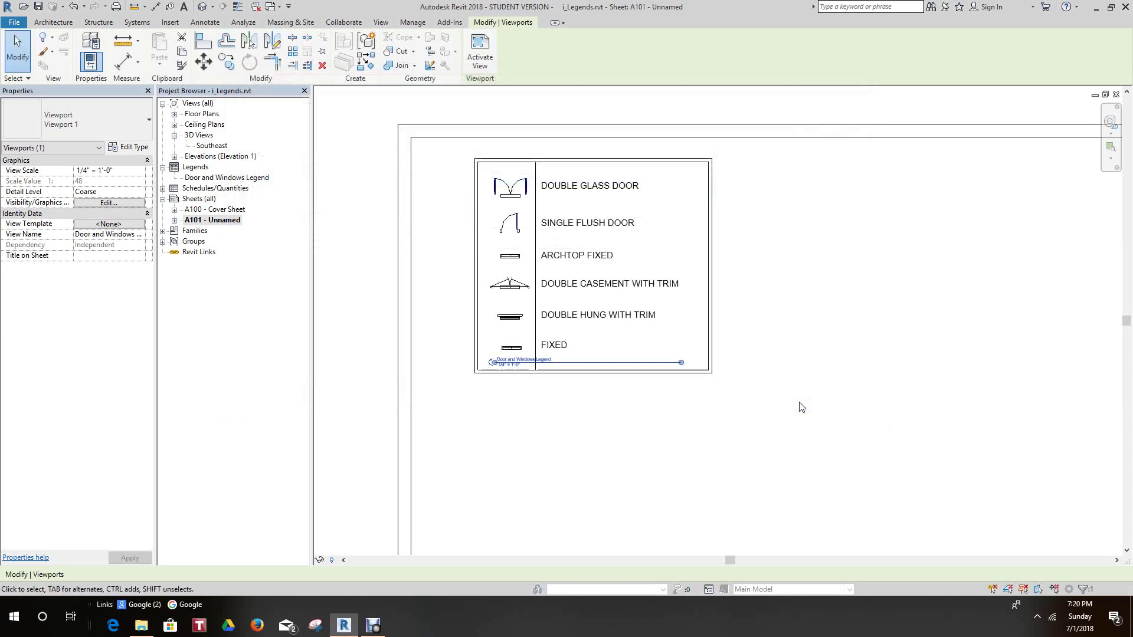
pyautogui.click(741, 407)
pyautogui.scroll(1, 730, 389)
pyautogui.scroll(-1, 728, 391)
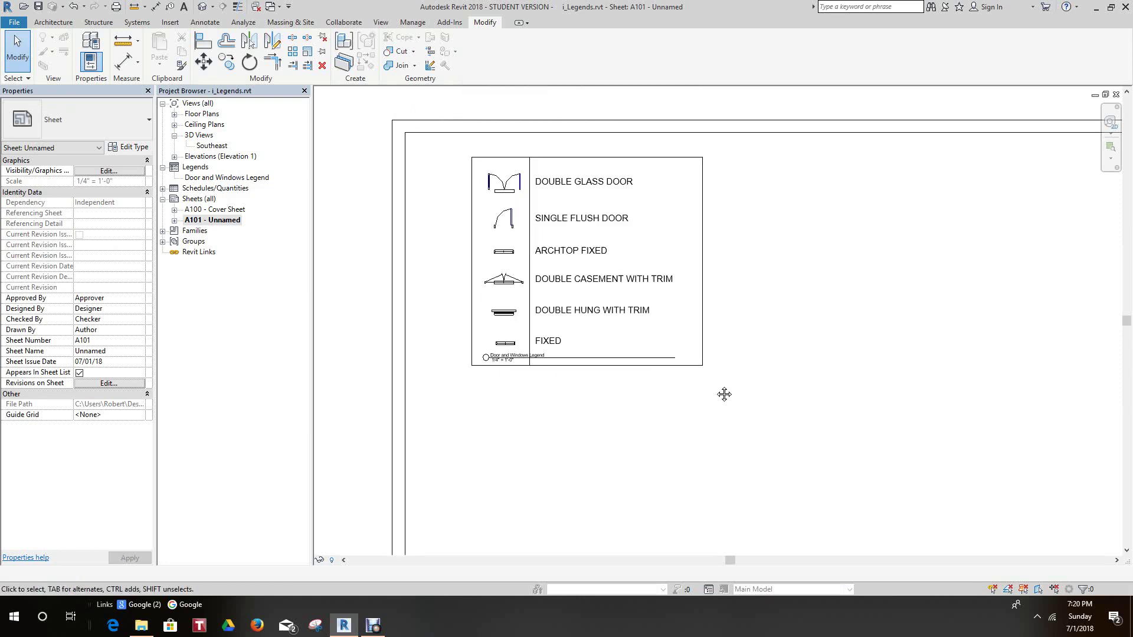
# Step: Duplicate the legend viewport's type under the name NO TITLE
pyautogui.scroll(1, 702, 383)
pyautogui.click(680, 373)
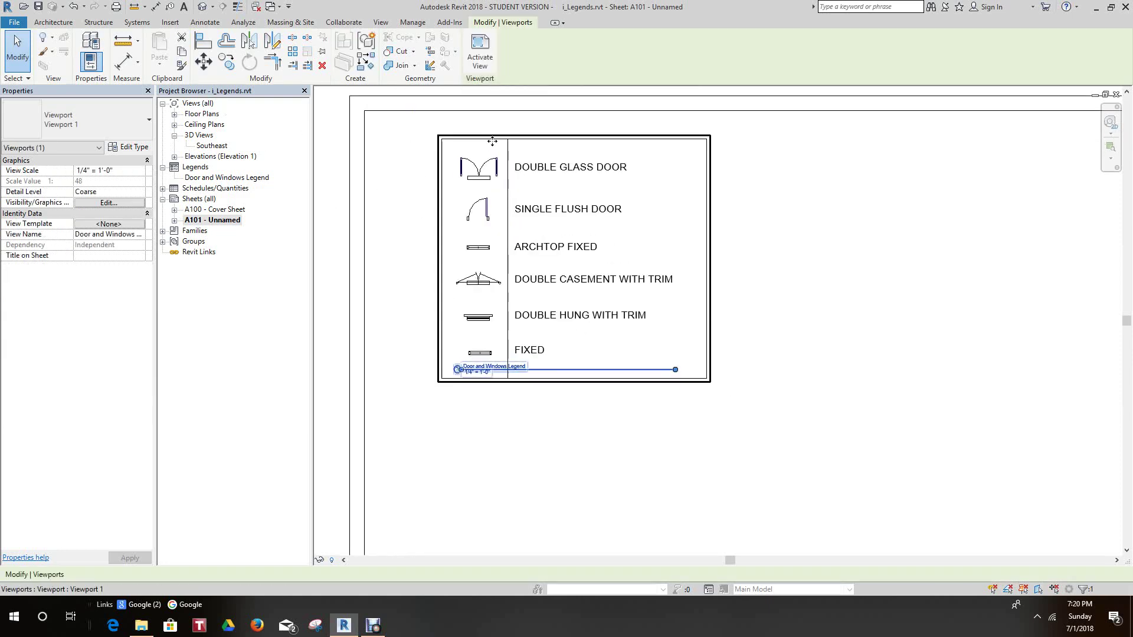
pyautogui.click(128, 147)
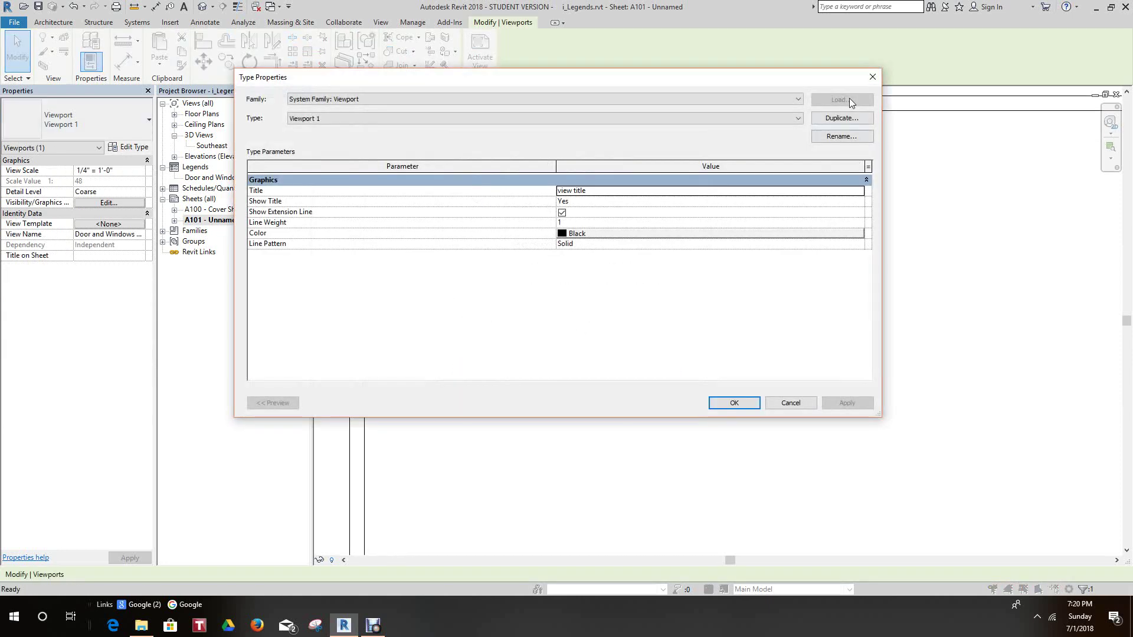
pyautogui.click(842, 118)
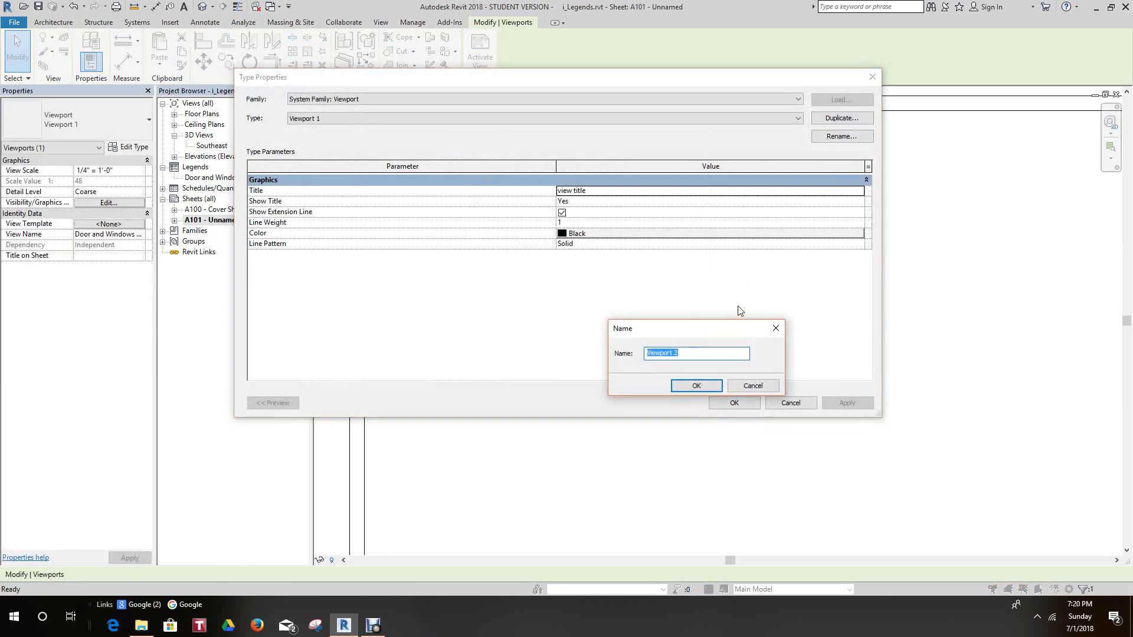
pyautogui.write('NO TITLE')
pyautogui.click(703, 387)
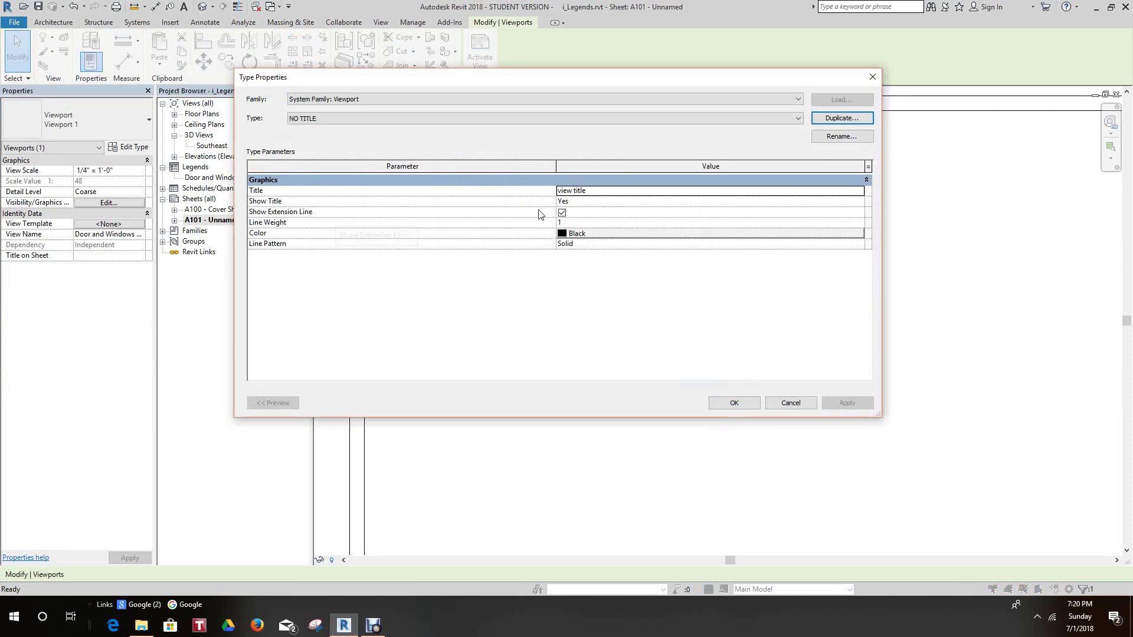
# Step: Set Show Title to No for the NO TITLE viewport type and apply it to the legend viewport
pyautogui.click(859, 202)
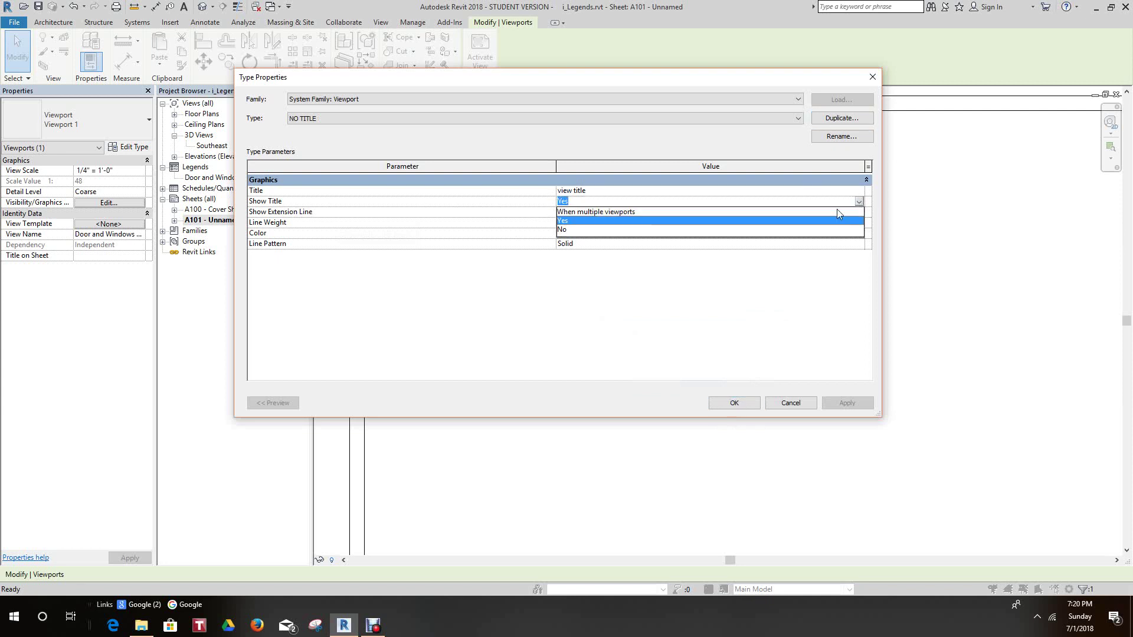
pyautogui.click(571, 233)
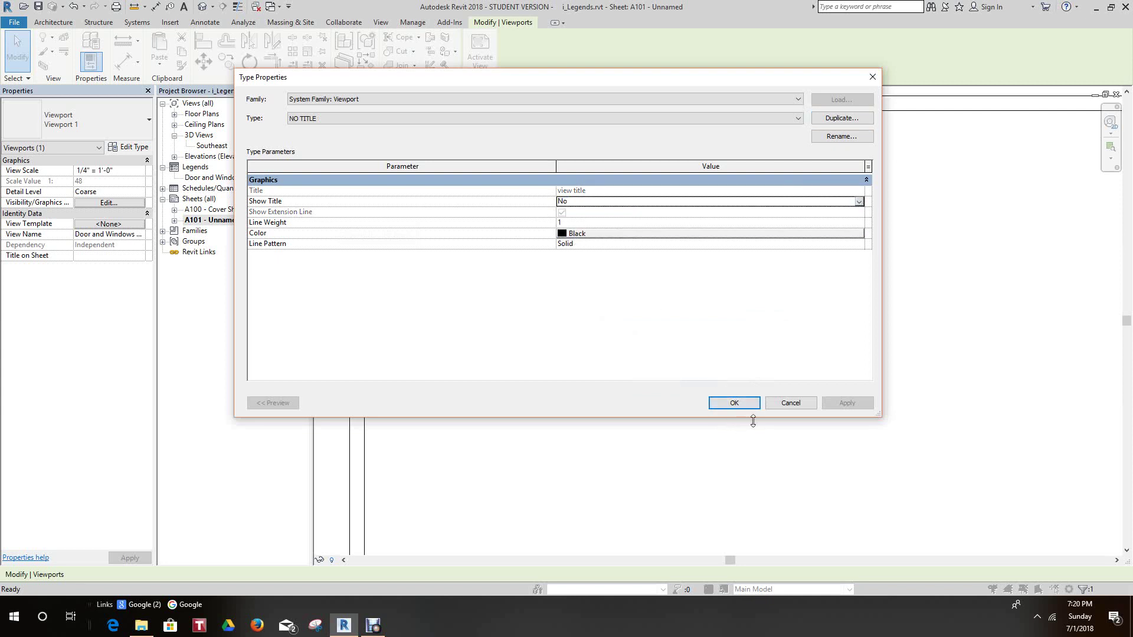
pyautogui.click(744, 405)
pyautogui.click(749, 430)
# Step: Examine the placed legend up close and in relation to the whole sheet A101
pyautogui.scroll(-6, 750, 426)
pyautogui.moveTo(846, 372); pyautogui.dragTo(830, 336, button='middle')
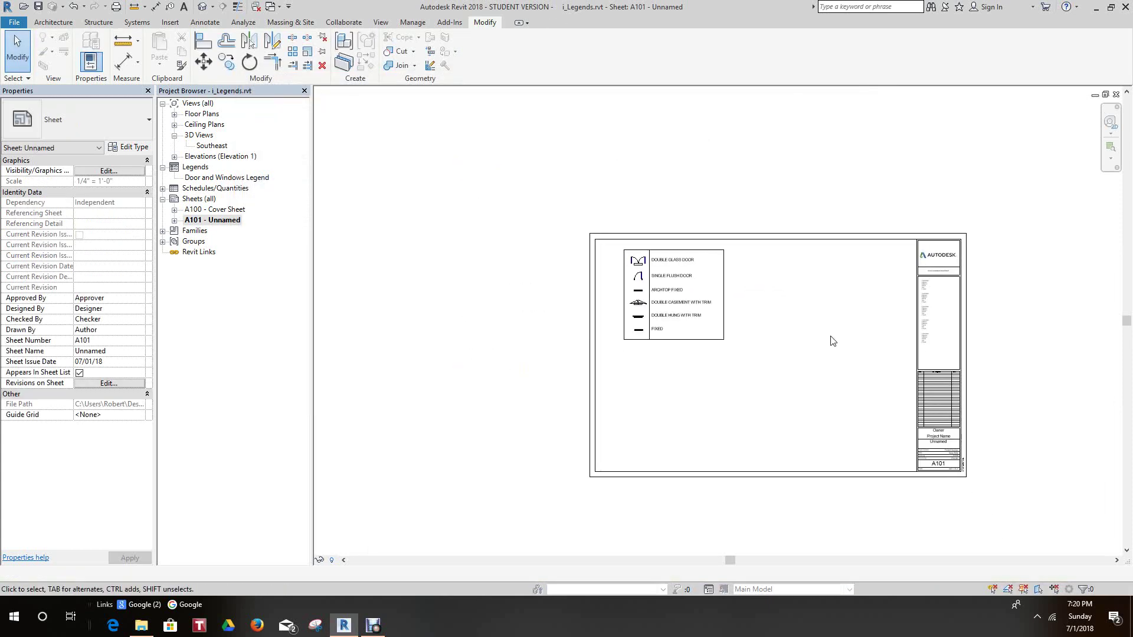
pyautogui.scroll(4, 830, 336)
pyautogui.moveTo(757, 327); pyautogui.dragTo(777, 408, button='middle')
pyautogui.scroll(5, 540, 291)
pyautogui.moveTo(618, 328); pyautogui.dragTo(603, 333, button='middle')
pyautogui.scroll(-2, 564, 296)
pyautogui.scroll(-2, 524, 250)
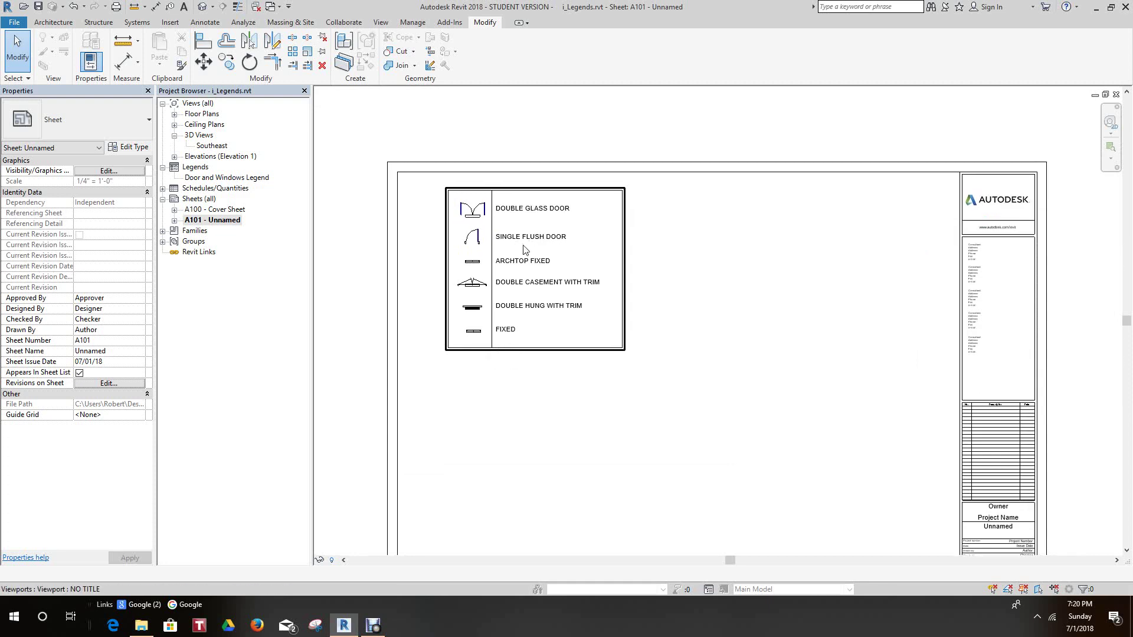
pyautogui.scroll(2, 524, 249)
pyautogui.scroll(-1, 775, 293)
pyautogui.scroll(-2, 777, 294)
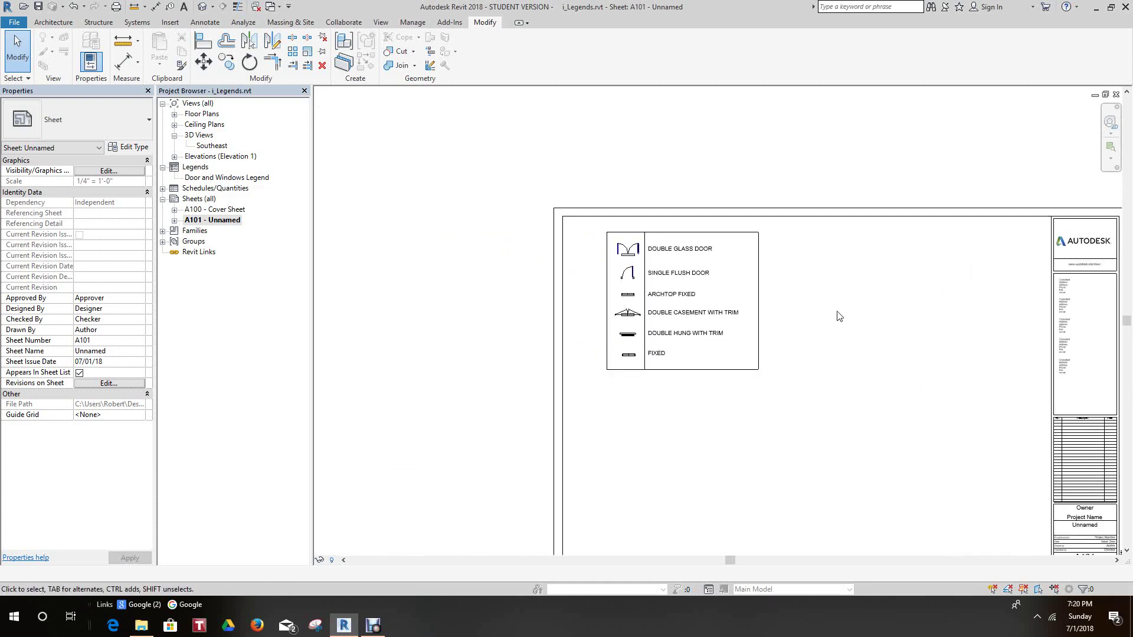
pyautogui.middleClick(837, 312)
pyautogui.middleClick(837, 311)
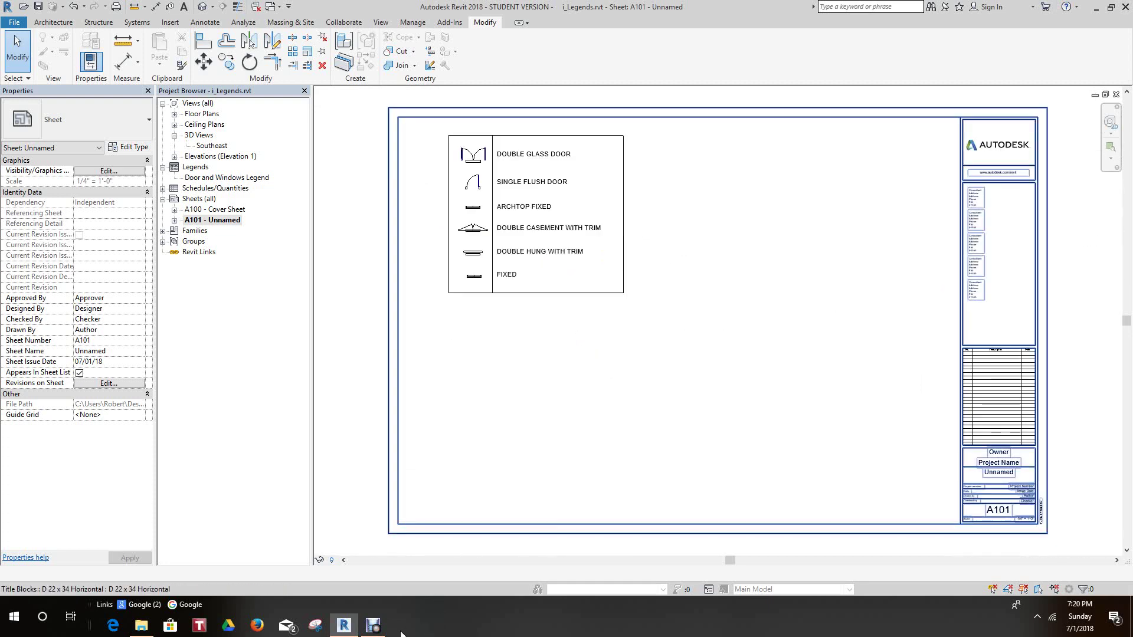
pyautogui.moveTo(824, 471); pyautogui.dragTo(828, 475, button='middle')
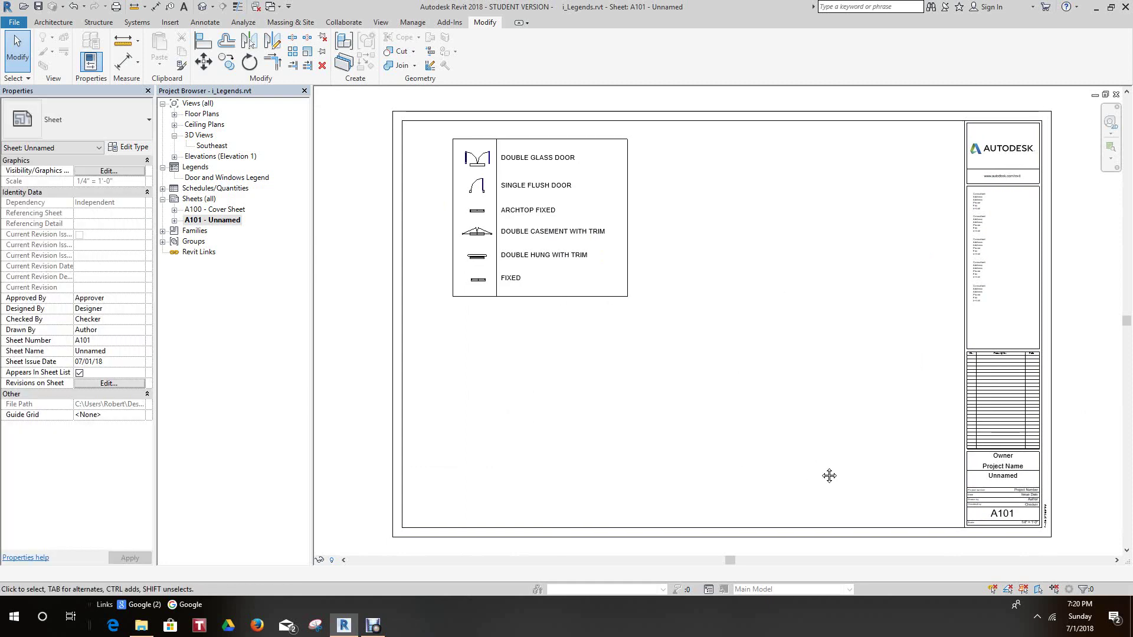